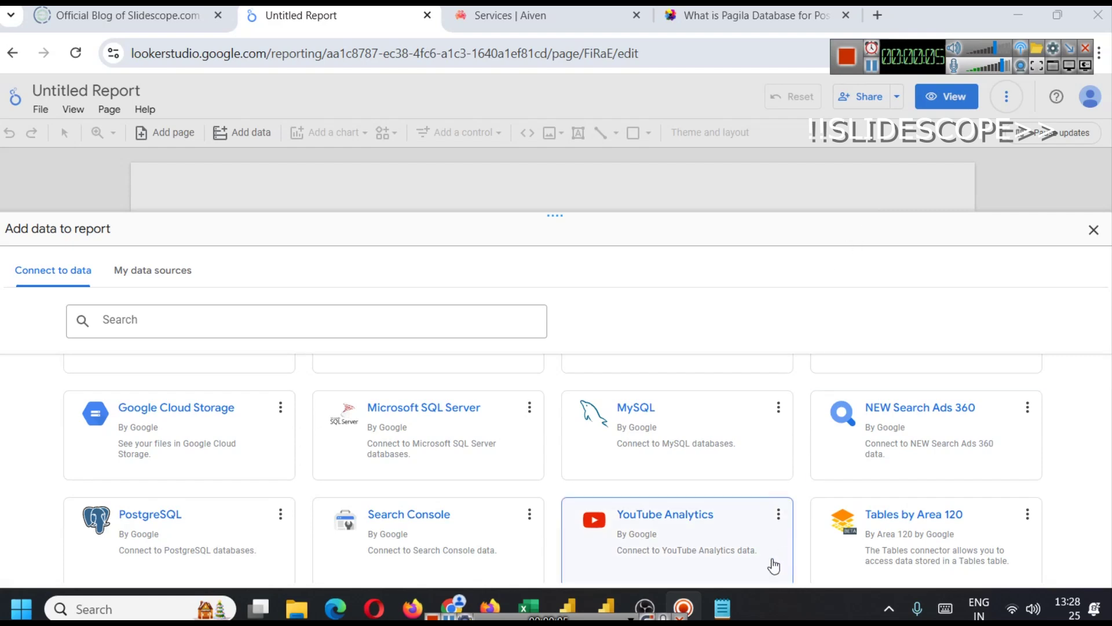
- Review the Looker Studio–PostgreSQL heading in Notepad, then minimize it and show the Aiven Services tab
left_click(733, 595)
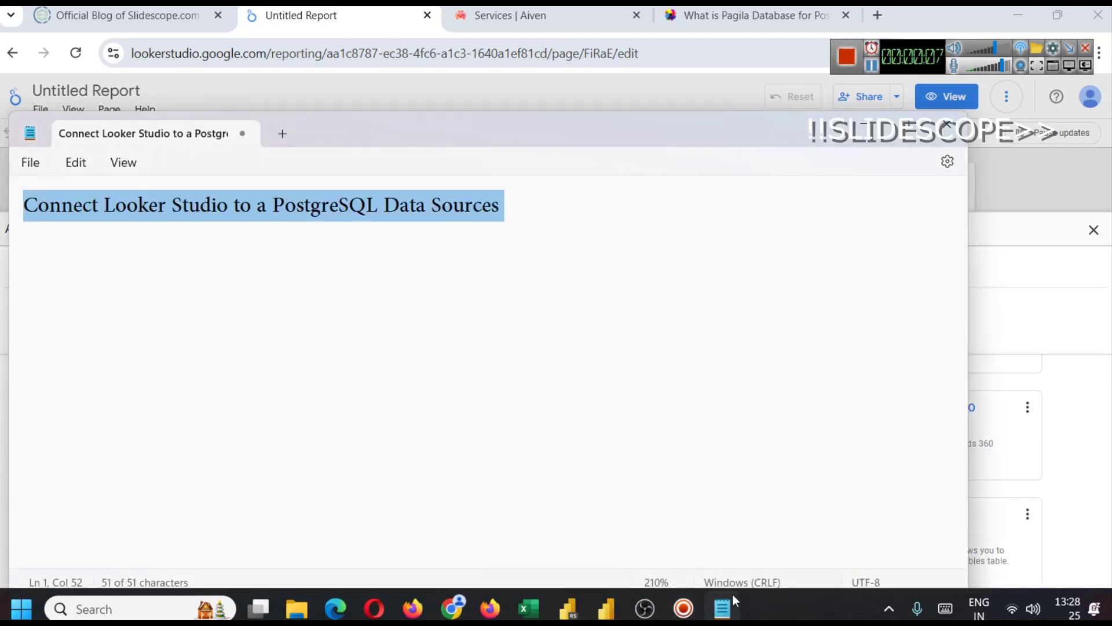
left_click(114, 241)
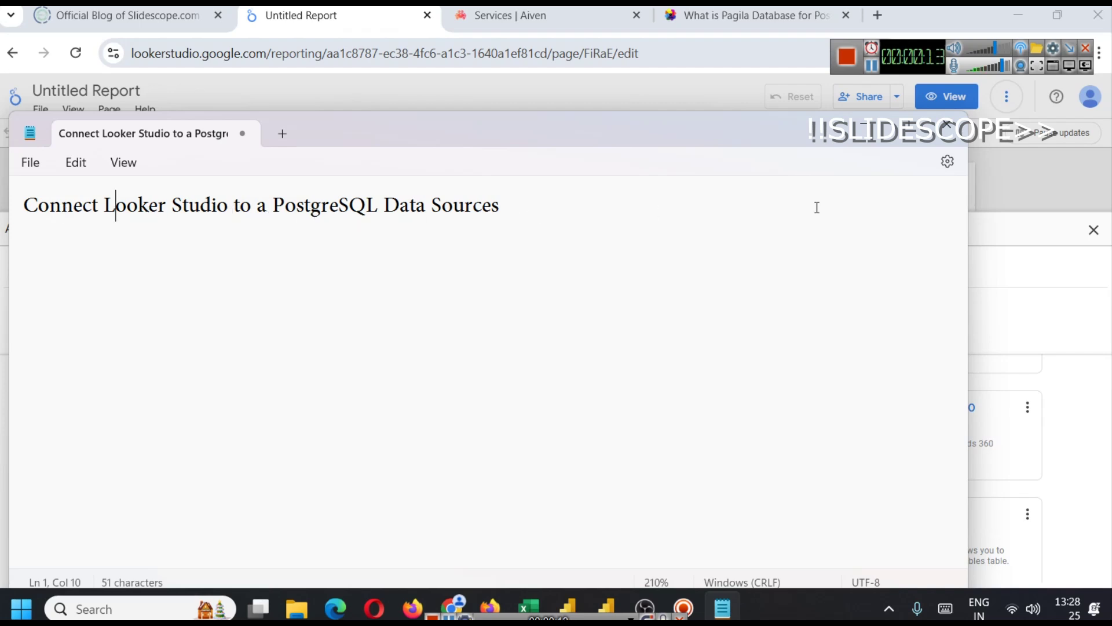
left_click(863, 133)
left_click(519, 7)
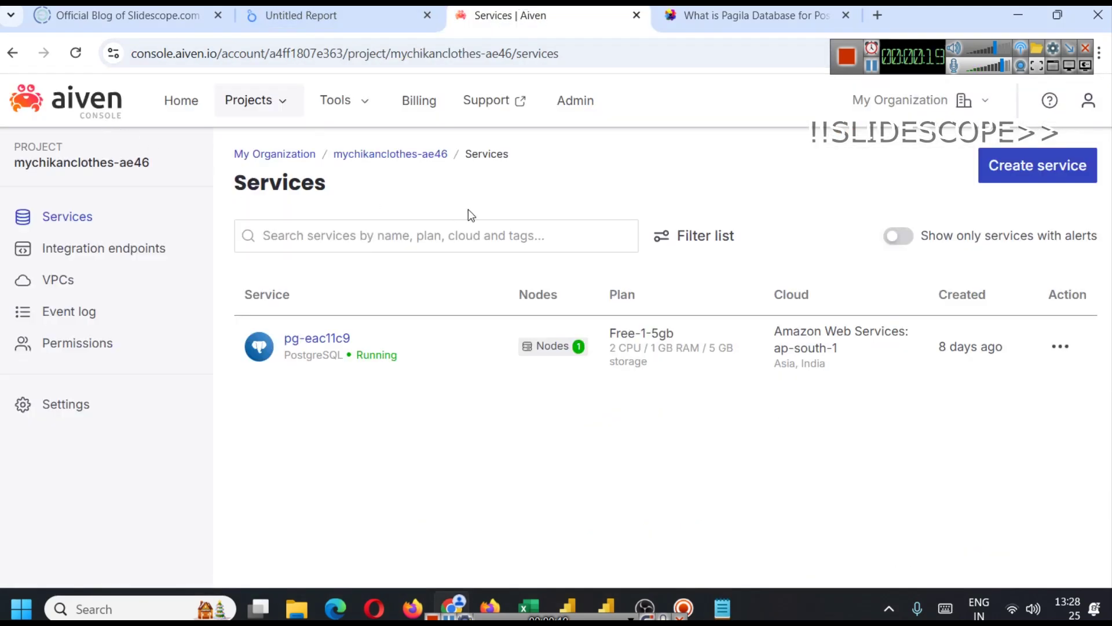
- Create a PostgreSQL service with the Free plan selected, then bring Notepad back to the front
left_click(1041, 174)
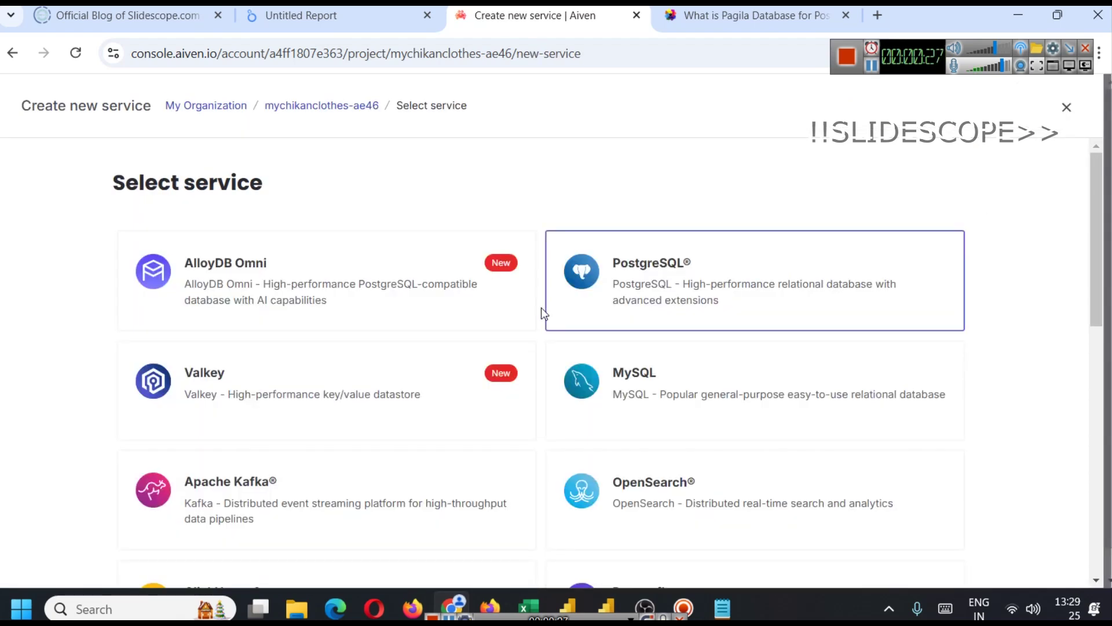
left_click(682, 266)
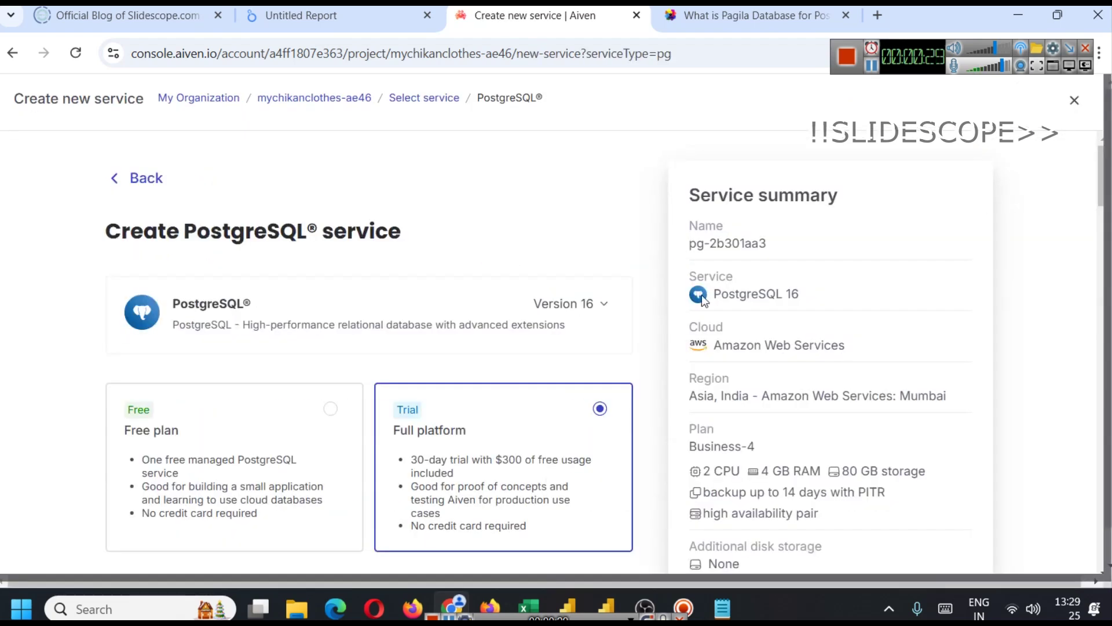
scroll(370, 382, "down", 2)
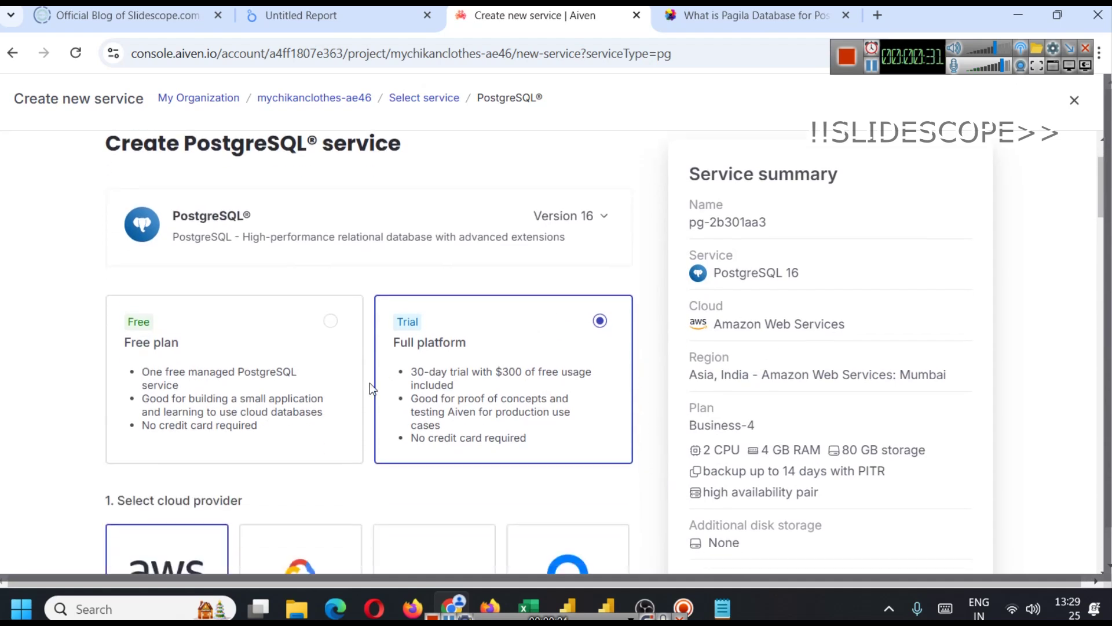
left_click(279, 374)
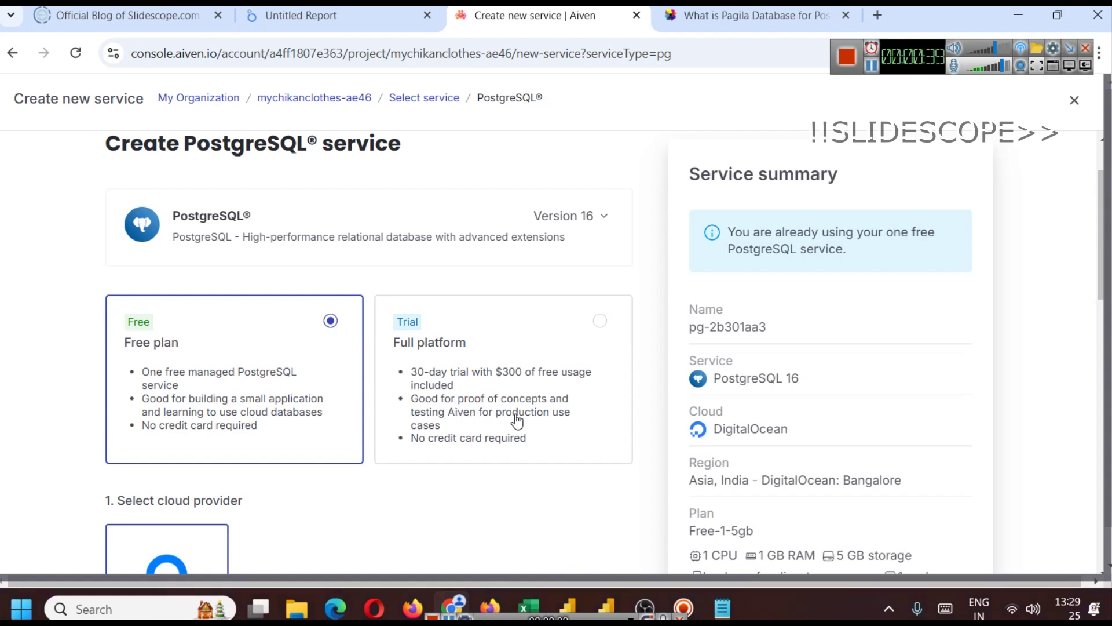
left_click(724, 603)
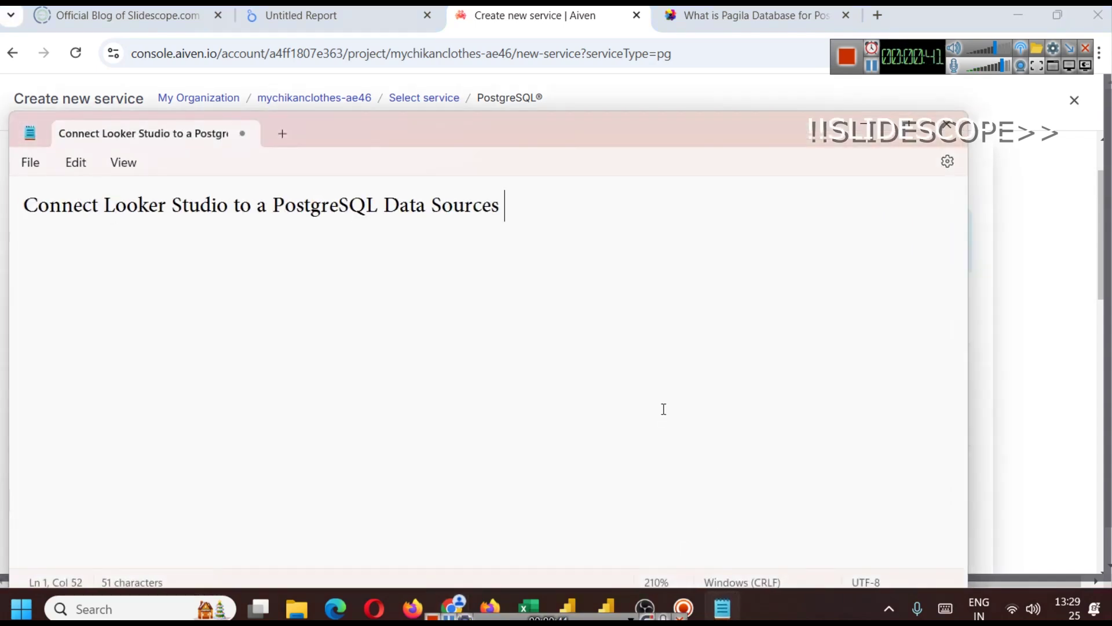
- Add 'PostgreSQL' and 'host' on new lines under the Notepad heading
key("Return")
key("Return")
type("pos")
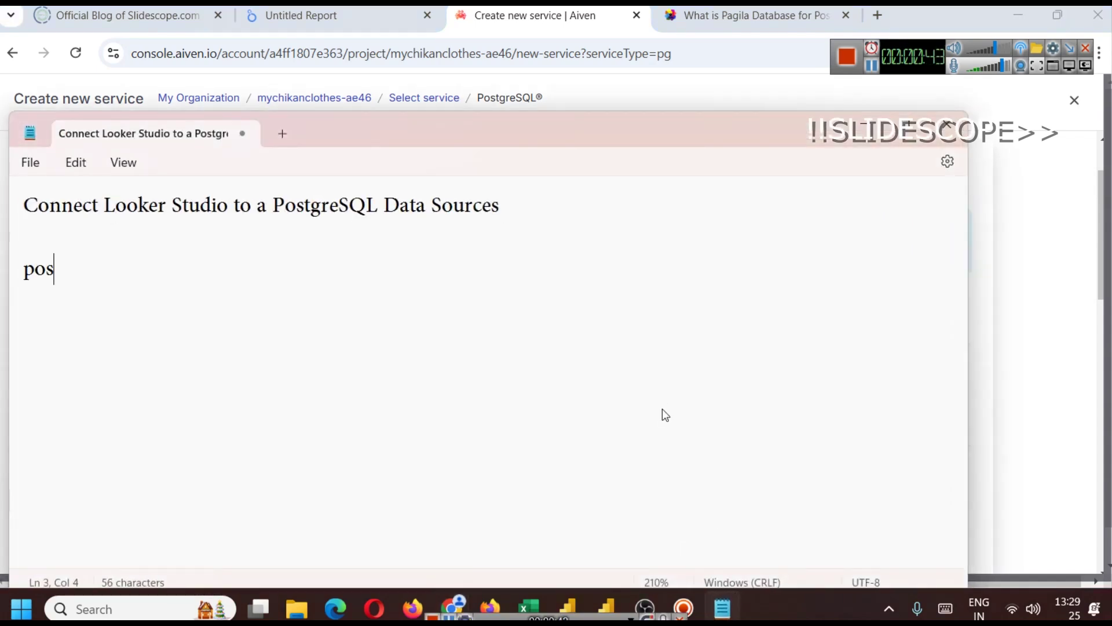
type("tgresqkl")
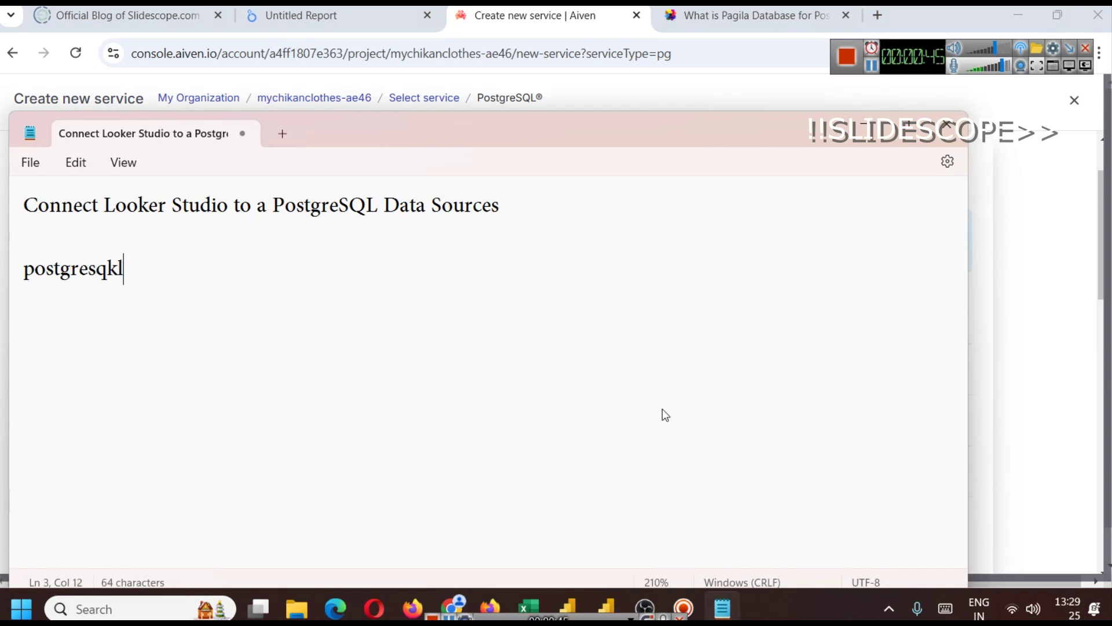
key("BackSpace")
key("BackSpace")
type("l")
key("Return")
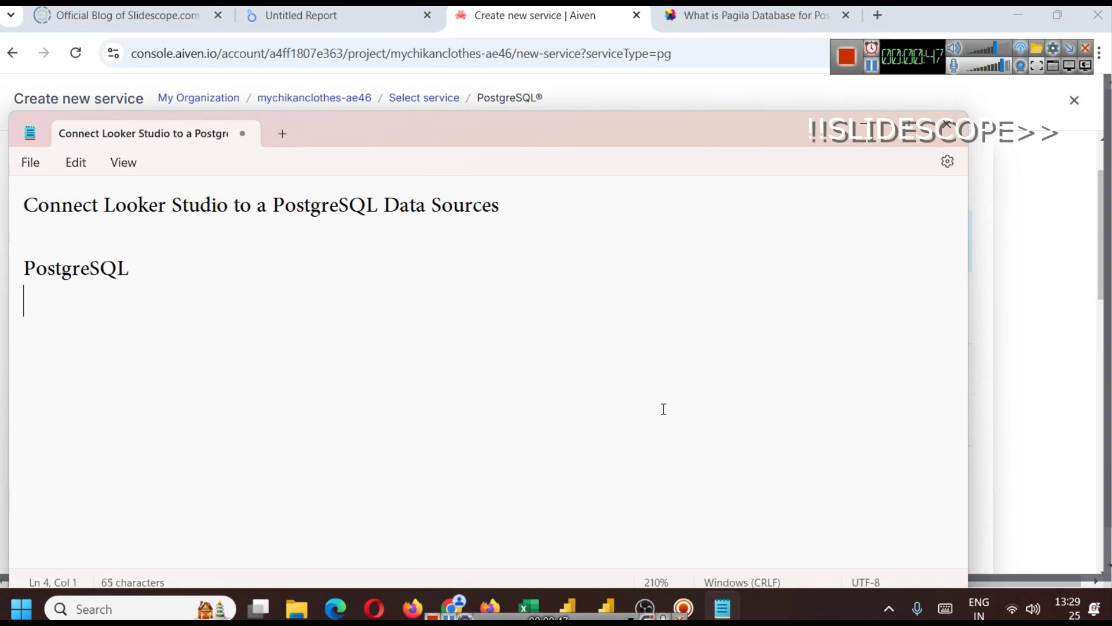
type("hod")
key("BackSpace")
type("st")
key("BackSpace")
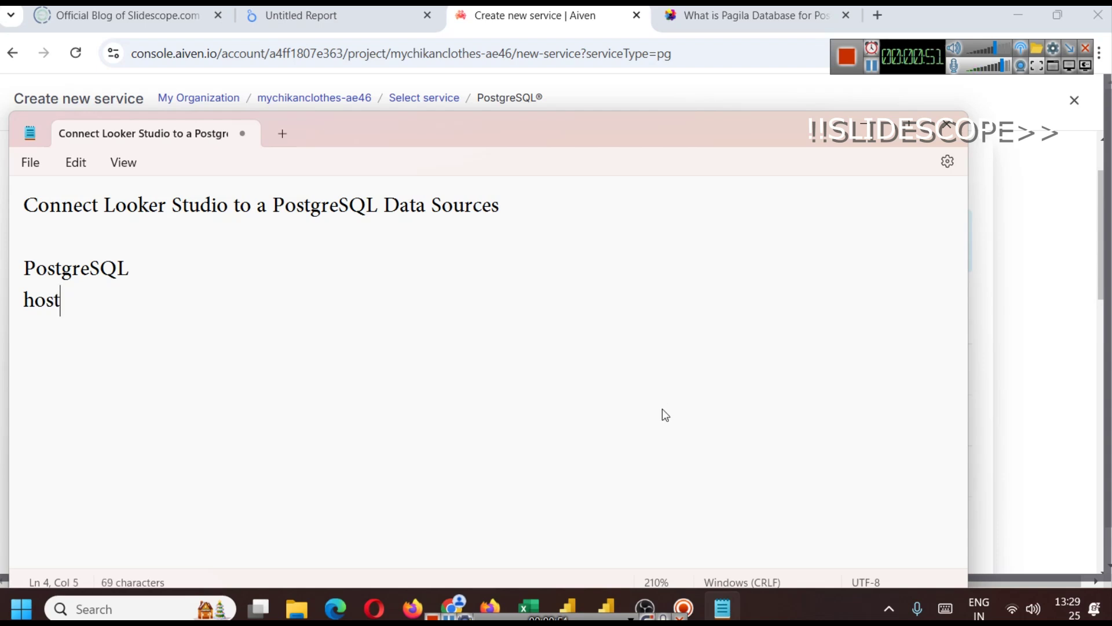
- Add 'port', 'username' and 'password' lines, then minimize Notepad
key("Return")
type("port")
key("Return")
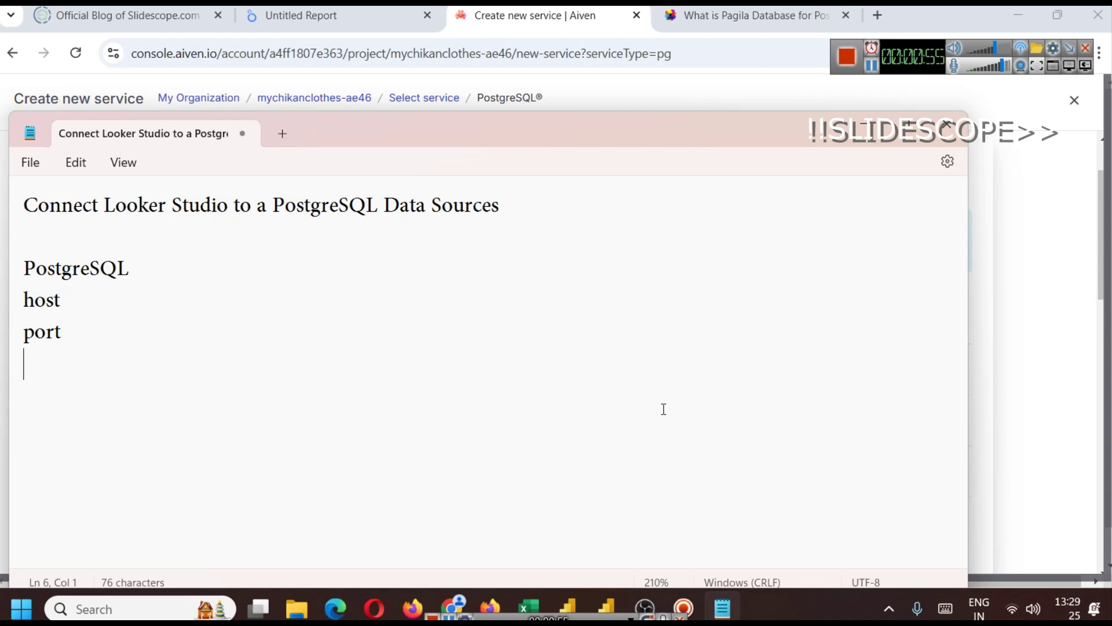
type("username")
key("Return")
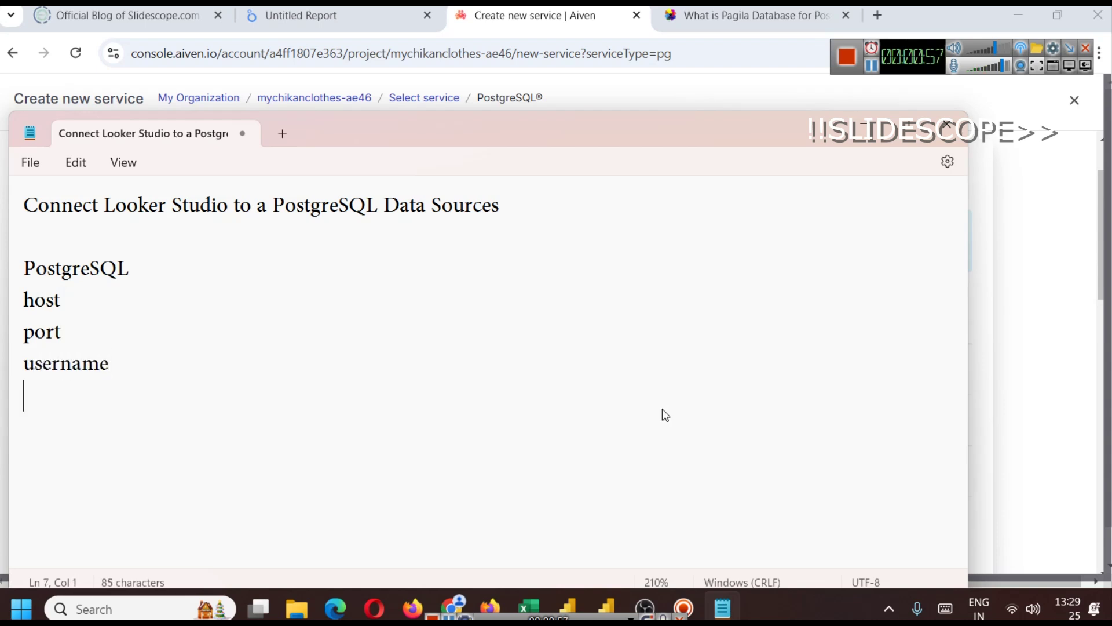
type("password")
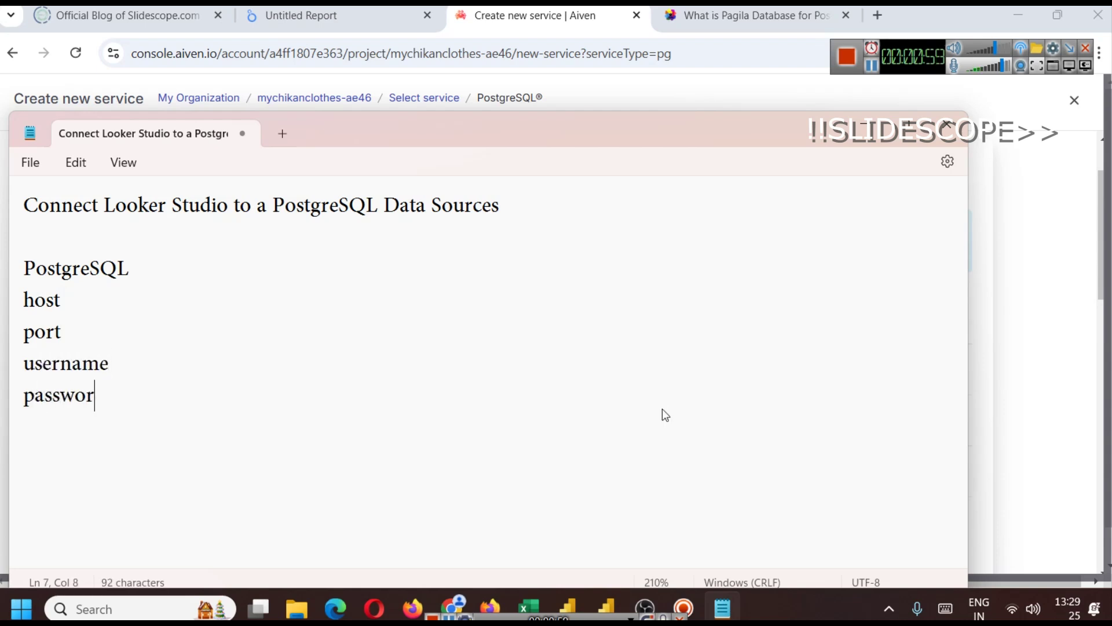
left_click(1003, 249)
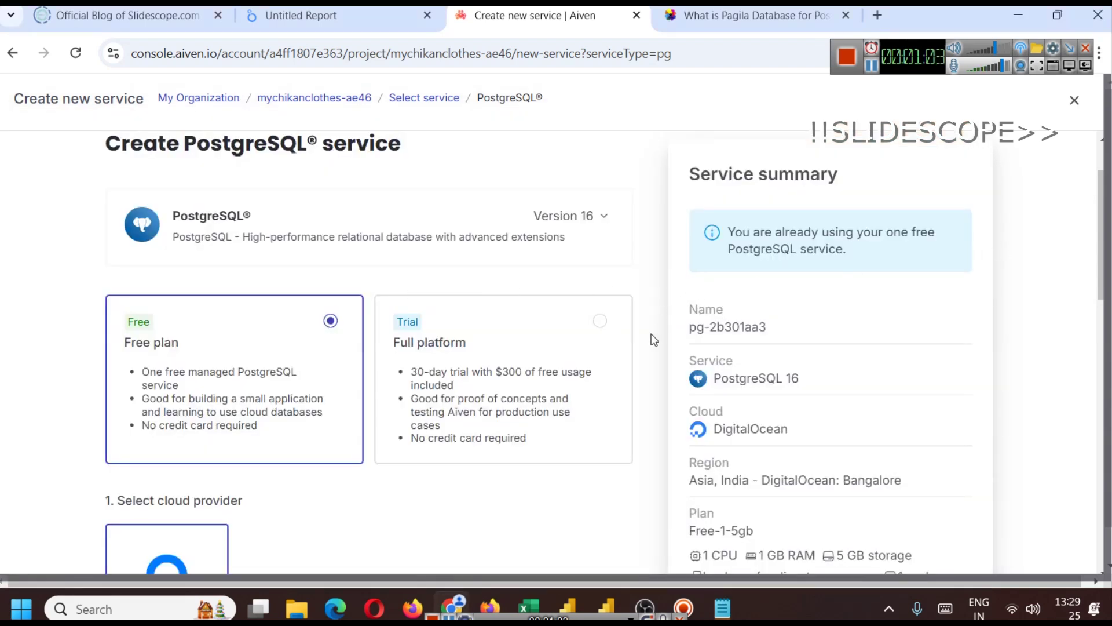
- Close the Create service page and scroll pg-eac11c9's overview to its connection details (defaultdb, port 10428)
left_click(1075, 100)
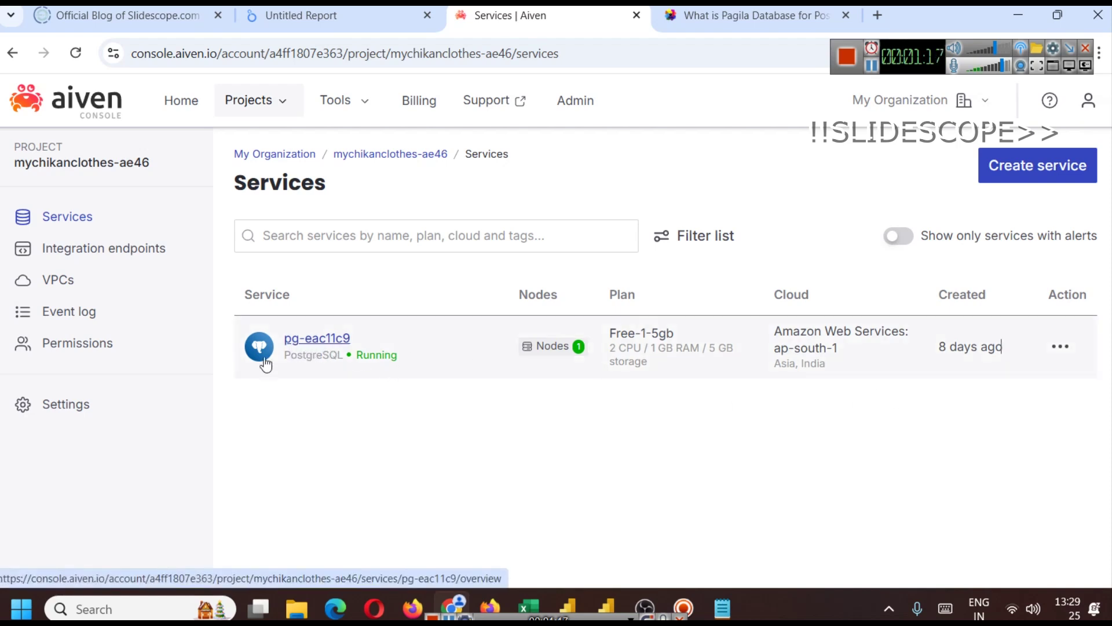
left_click(317, 342)
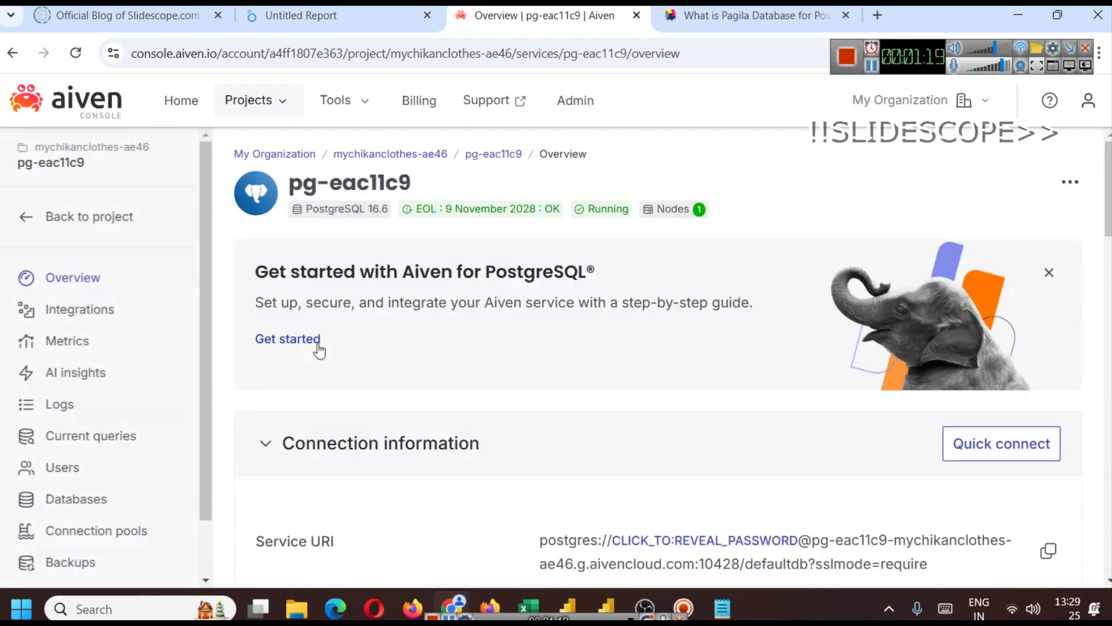
scroll(577, 354, "down", 4)
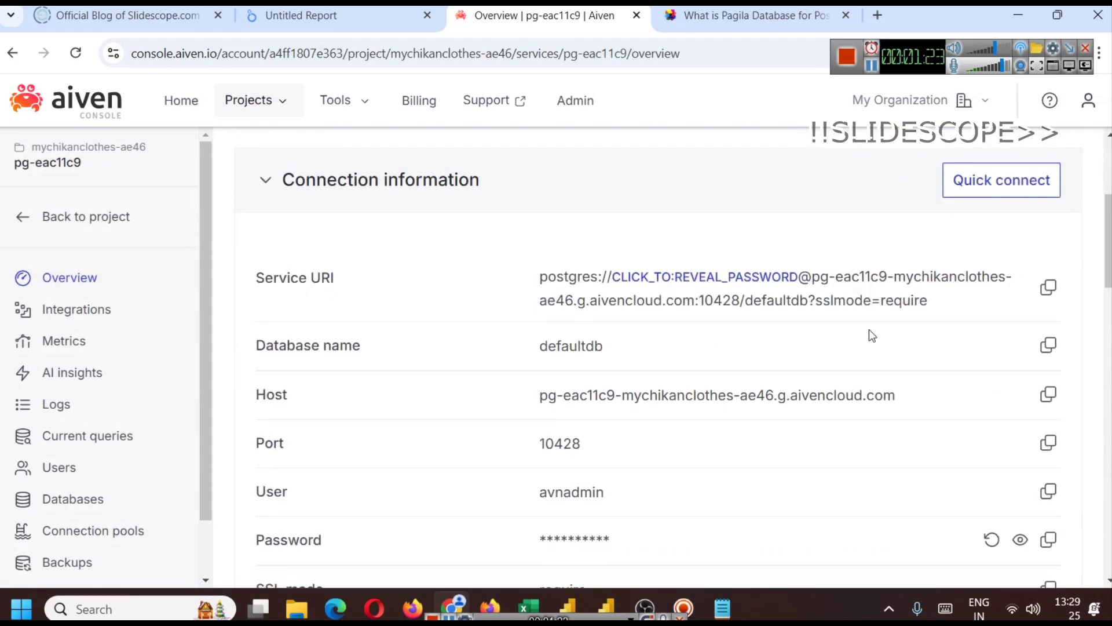
scroll(509, 359, "down", 1)
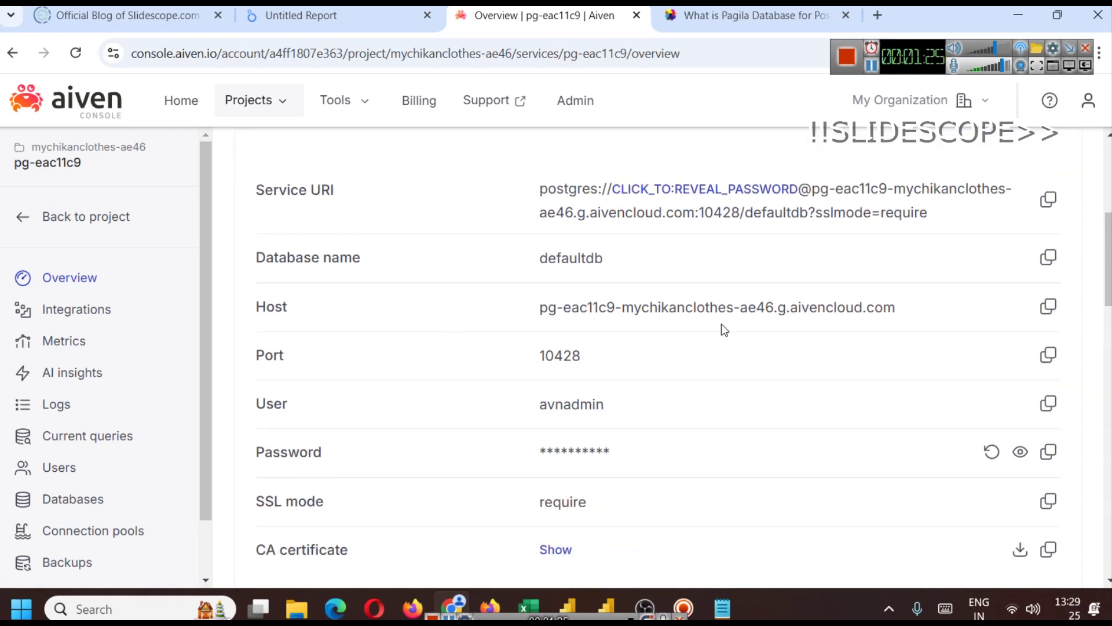
scroll(665, 393, "down", 1)
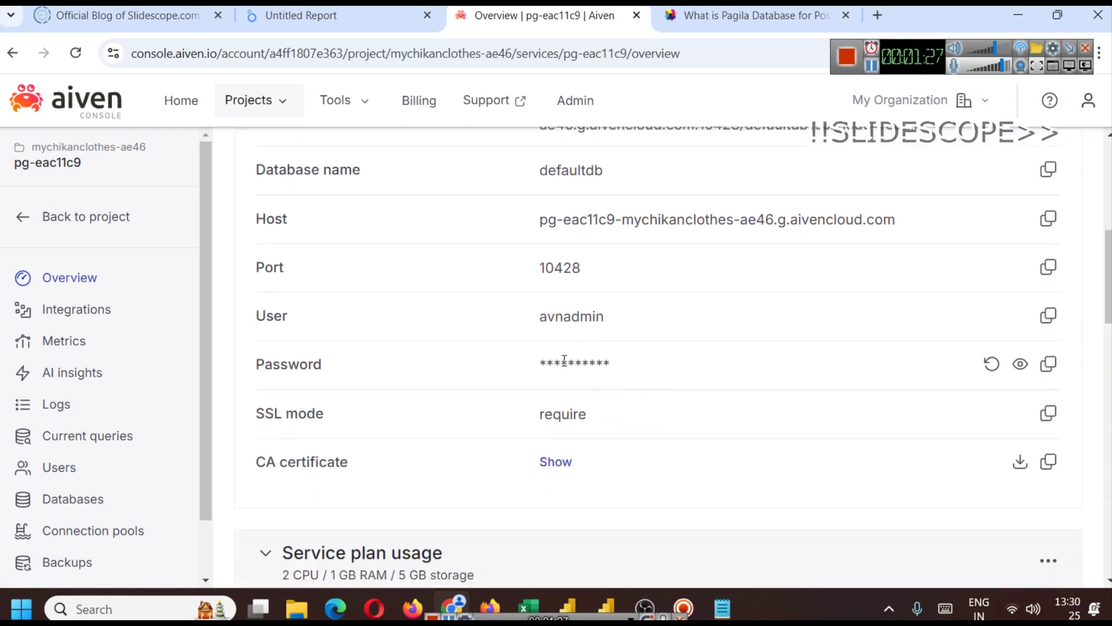
scroll(675, 367, "down", 6)
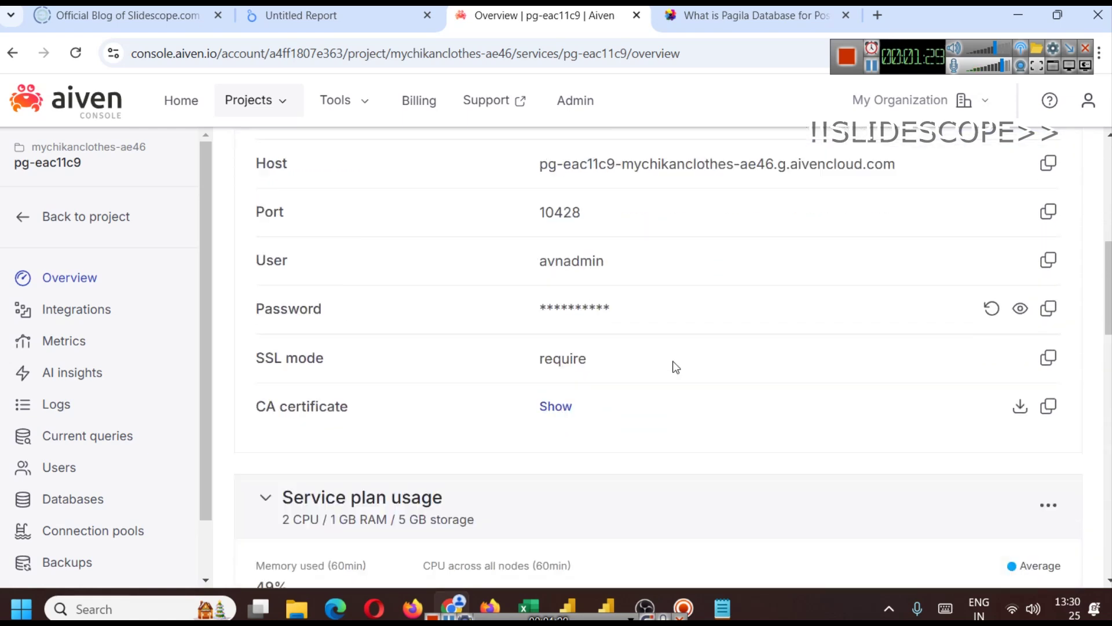
scroll(677, 368, "down", 4)
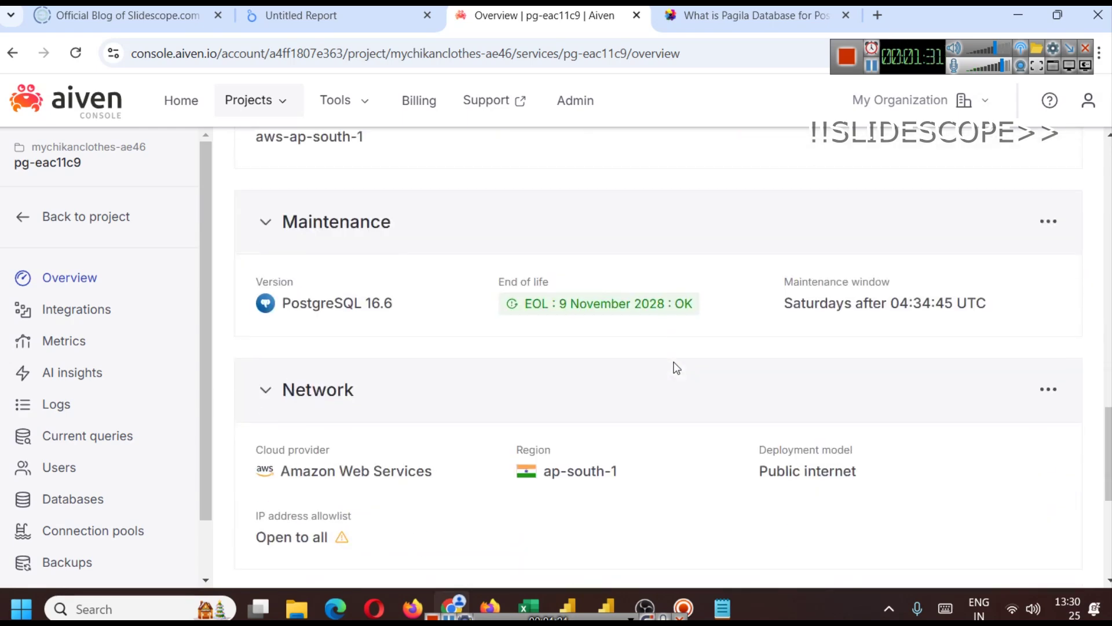
scroll(675, 364, "up", 10)
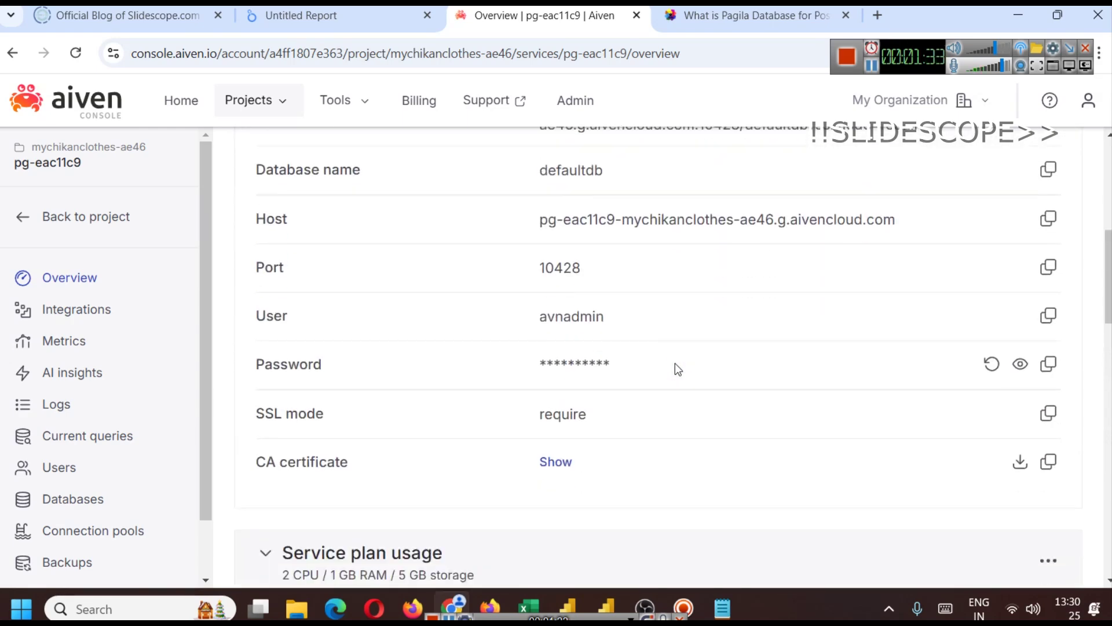
scroll(673, 367, "up", 1)
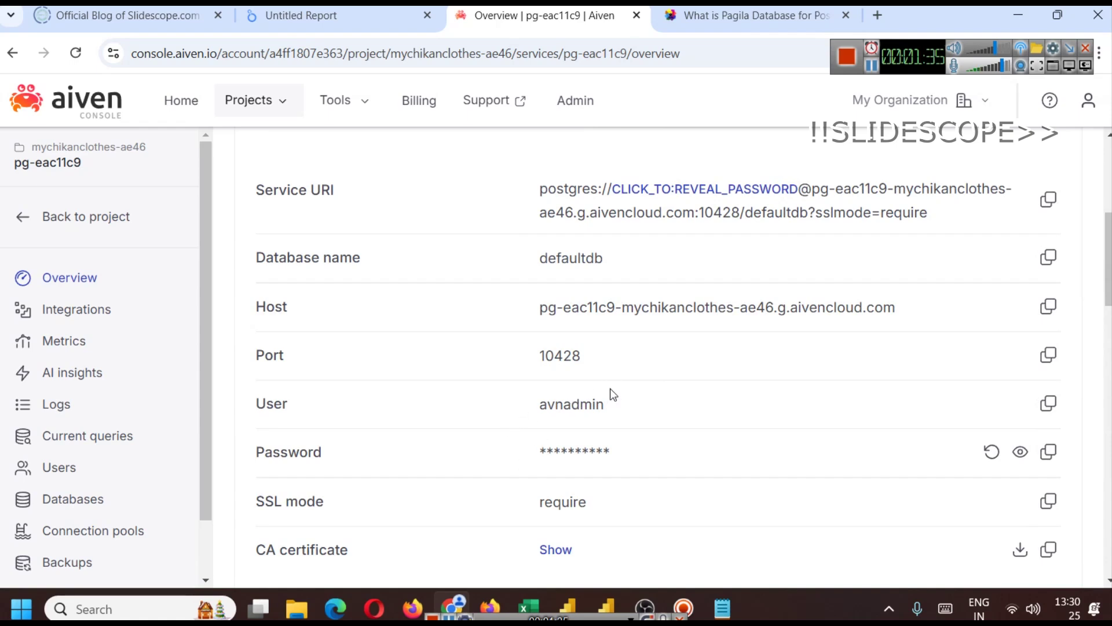
scroll(603, 412, "up", 1)
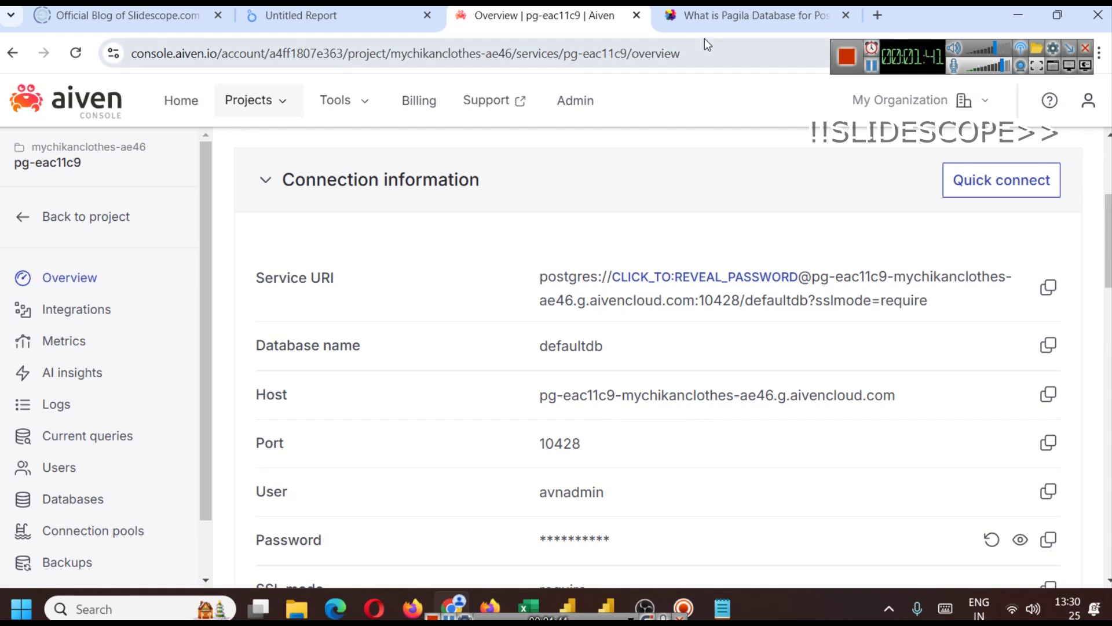
- In the Looker Studio report, open Add data, search 'pos' and choose the PostgreSQL connector
left_click(288, 23)
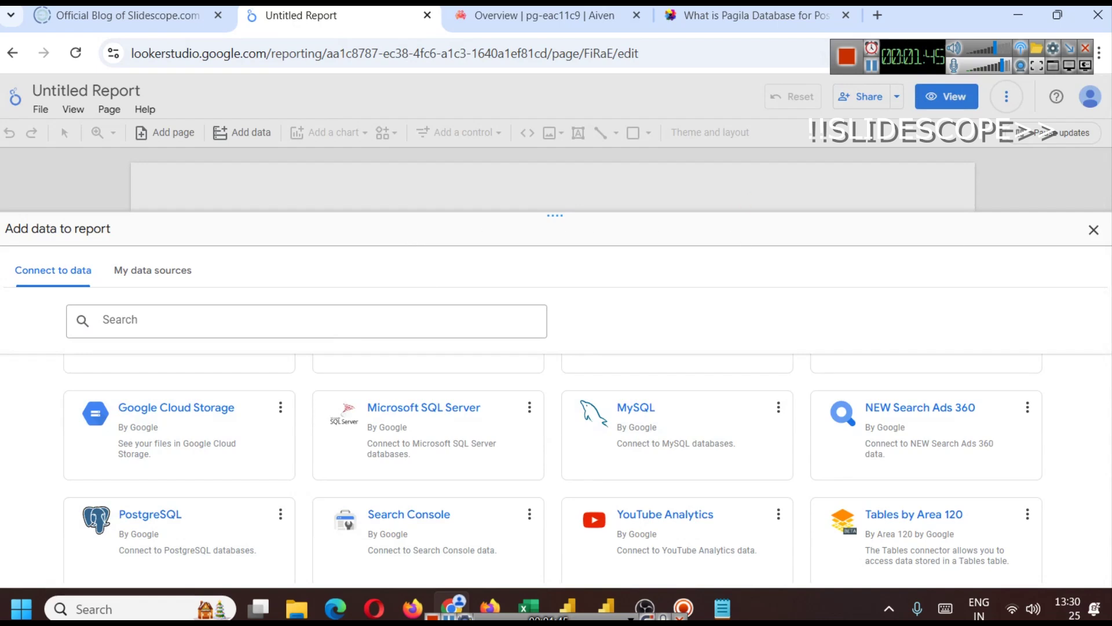
left_click(1083, 237)
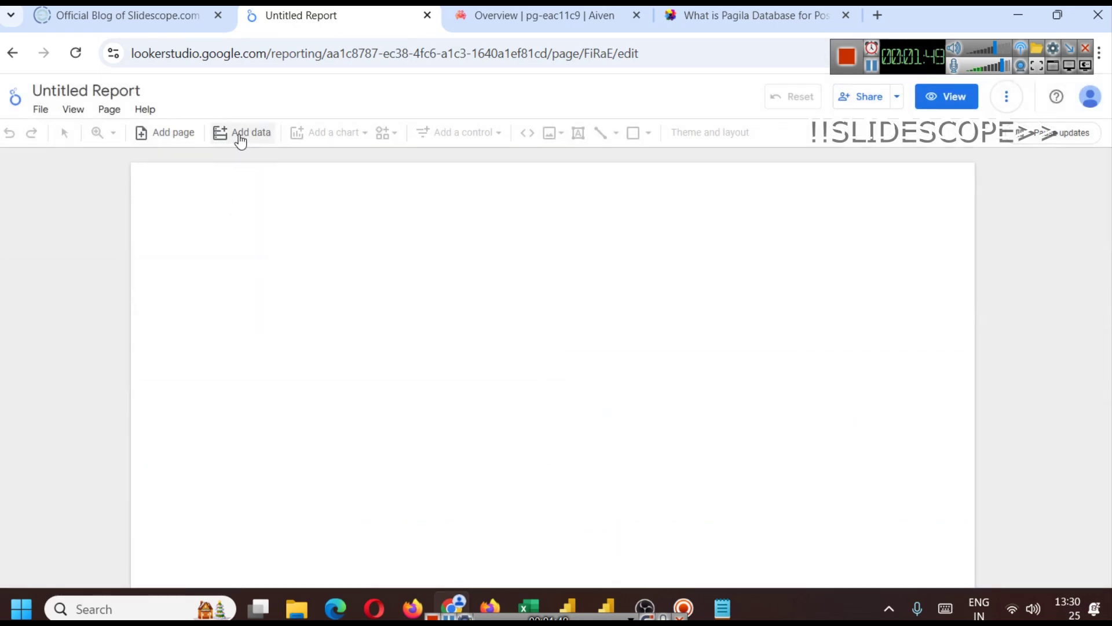
left_click(241, 139)
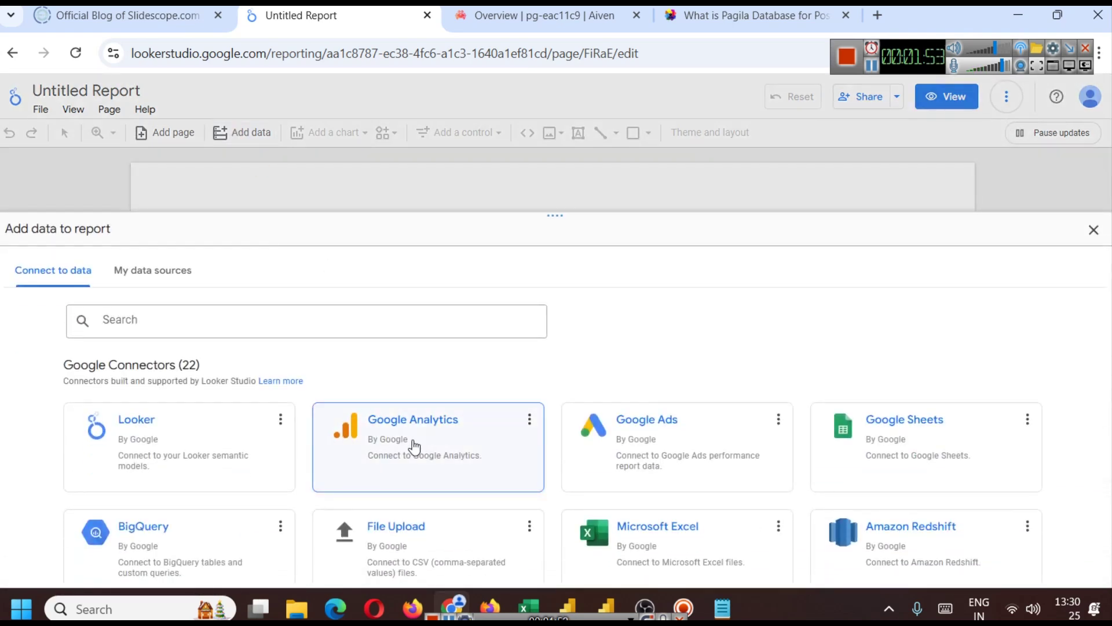
scroll(409, 440, "down", 4)
scroll(423, 428, "down", 2)
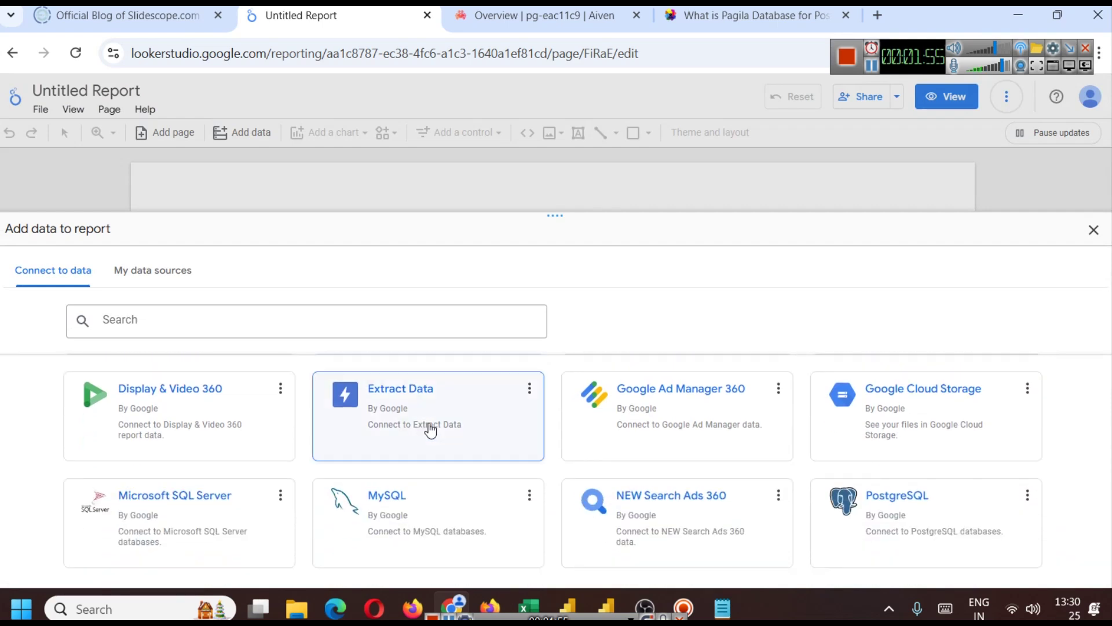
scroll(427, 427, "up", 6)
left_click(242, 321)
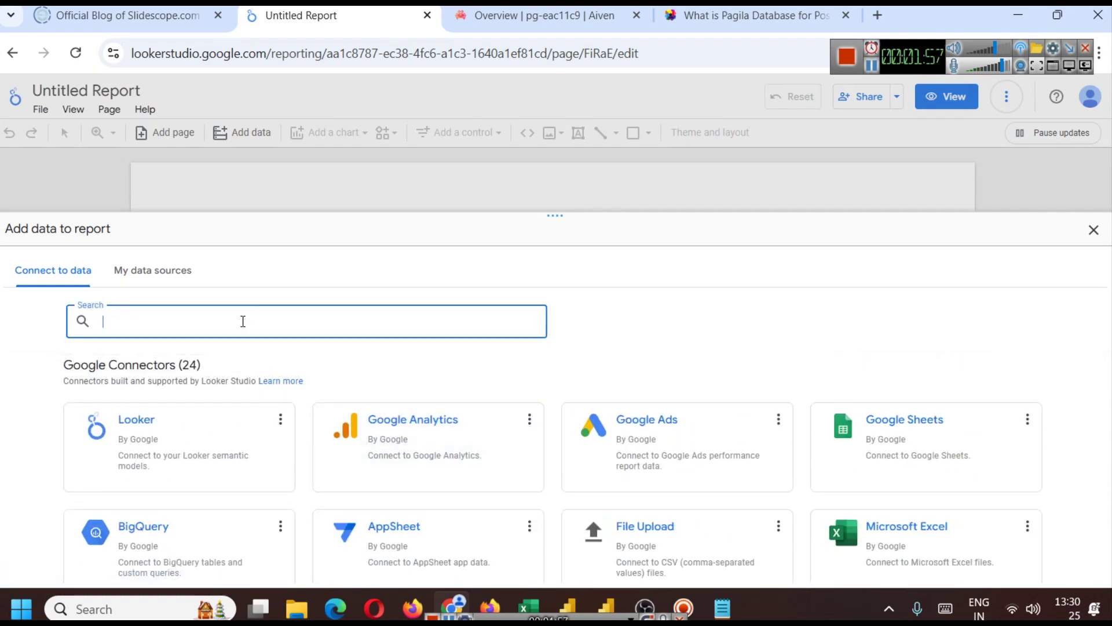
type("pos")
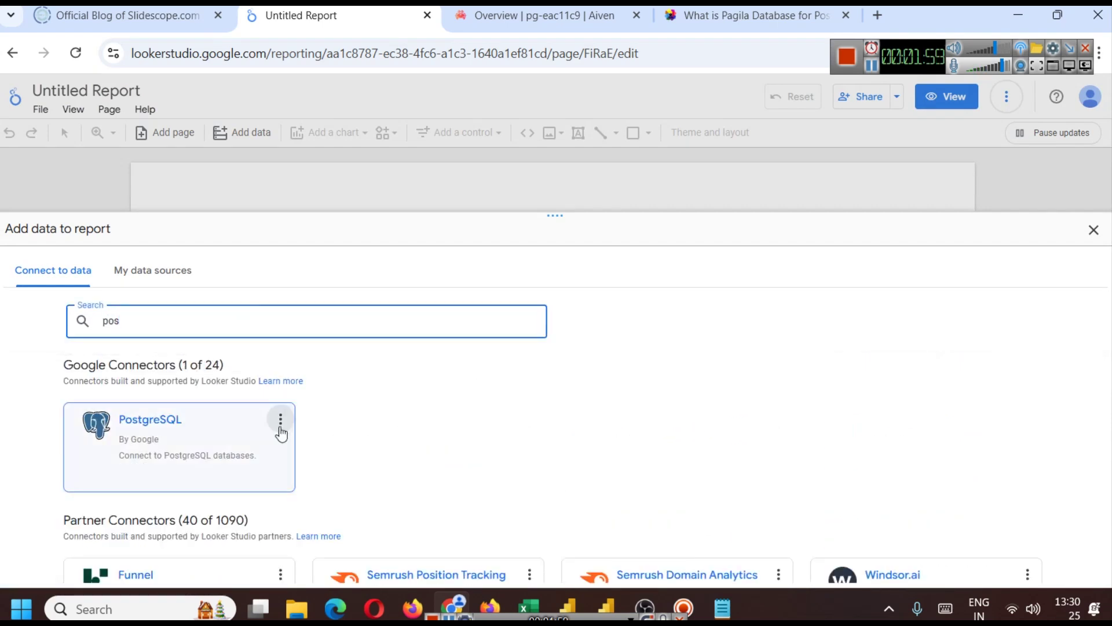
left_click(224, 429)
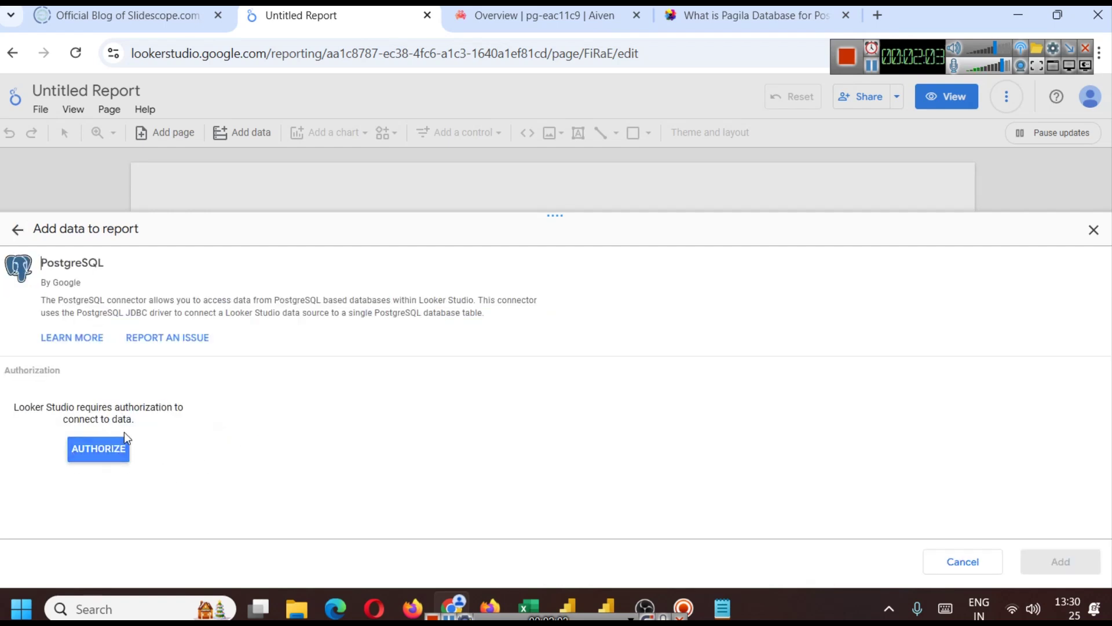
- Authorize the PostgreSQL connector with the Google account and show the BASIC connection fields at 90% zoom
left_click(113, 451)
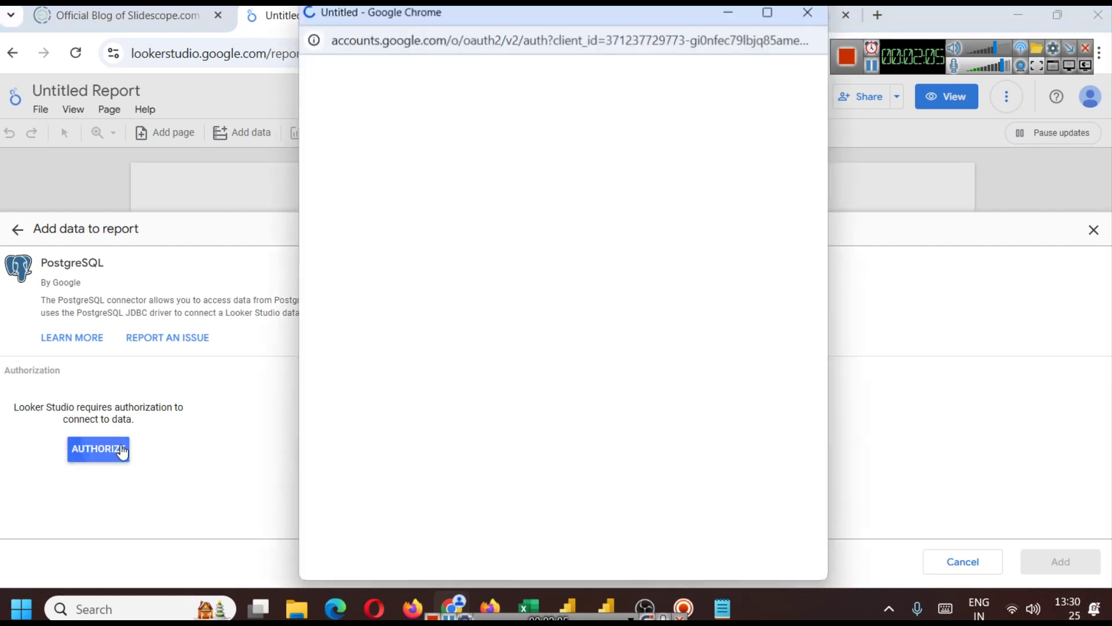
left_click(648, 171)
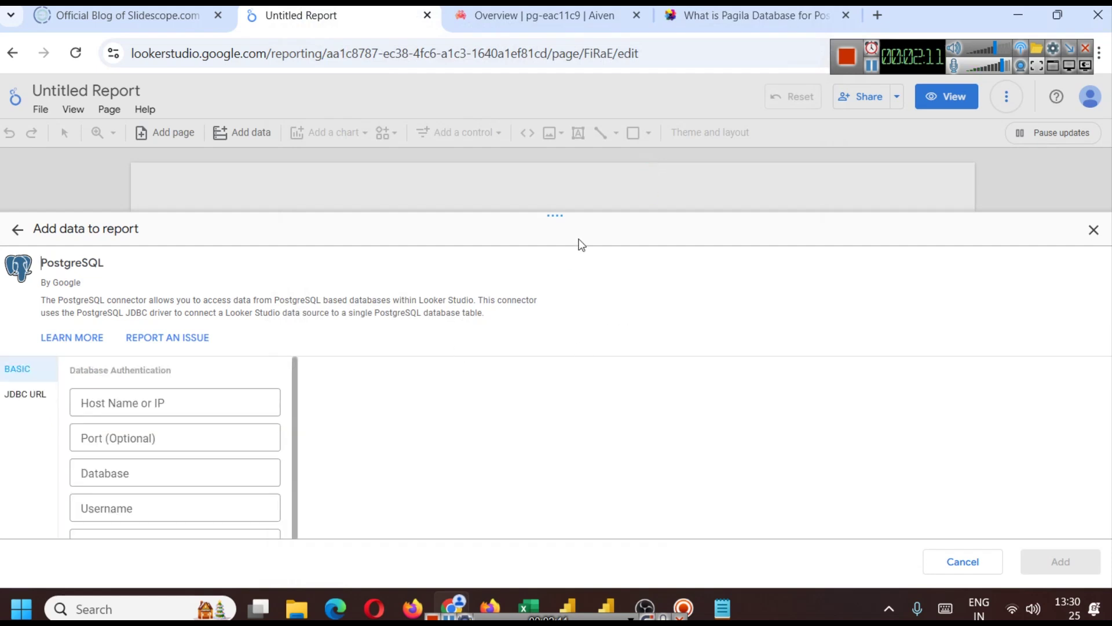
left_click_drag(571, 216, 569, 102)
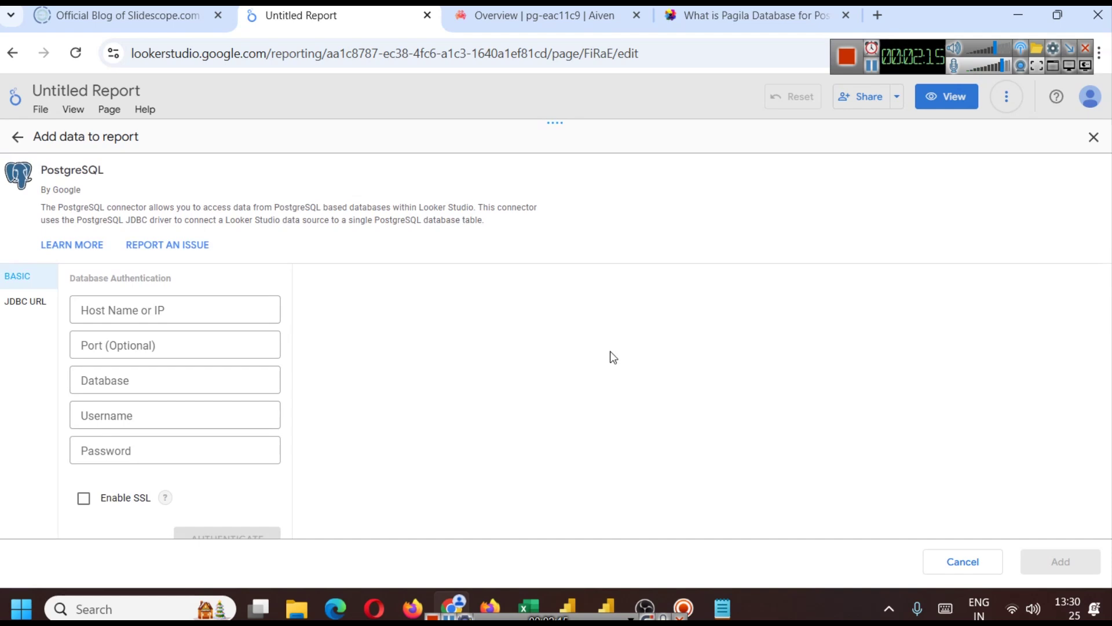
key("ctrl+plus")
left_click(31, 343)
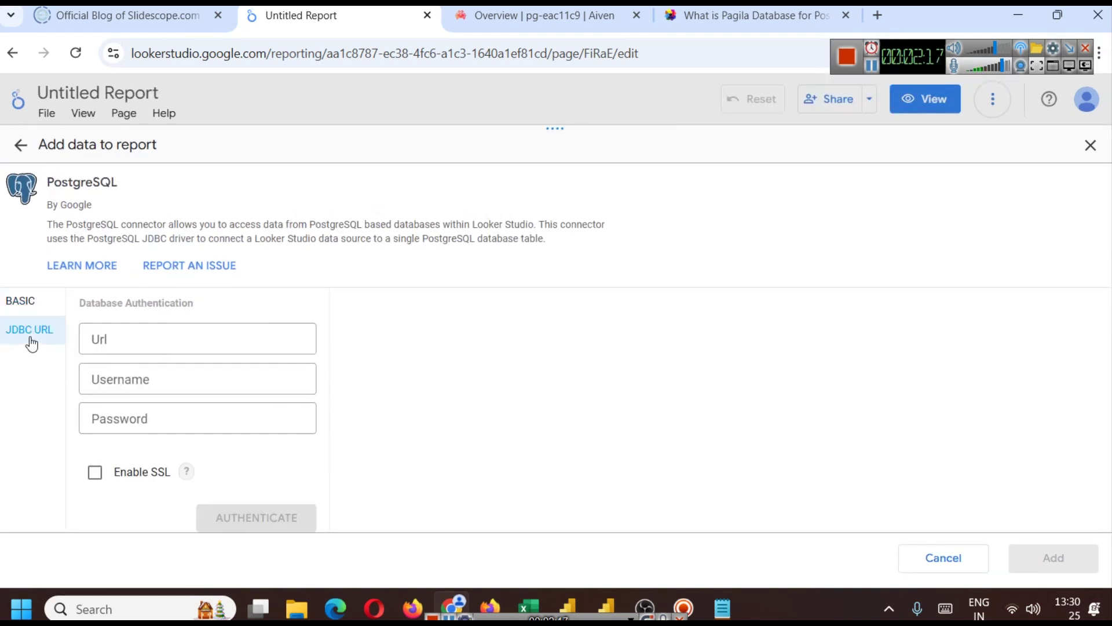
left_click(36, 309)
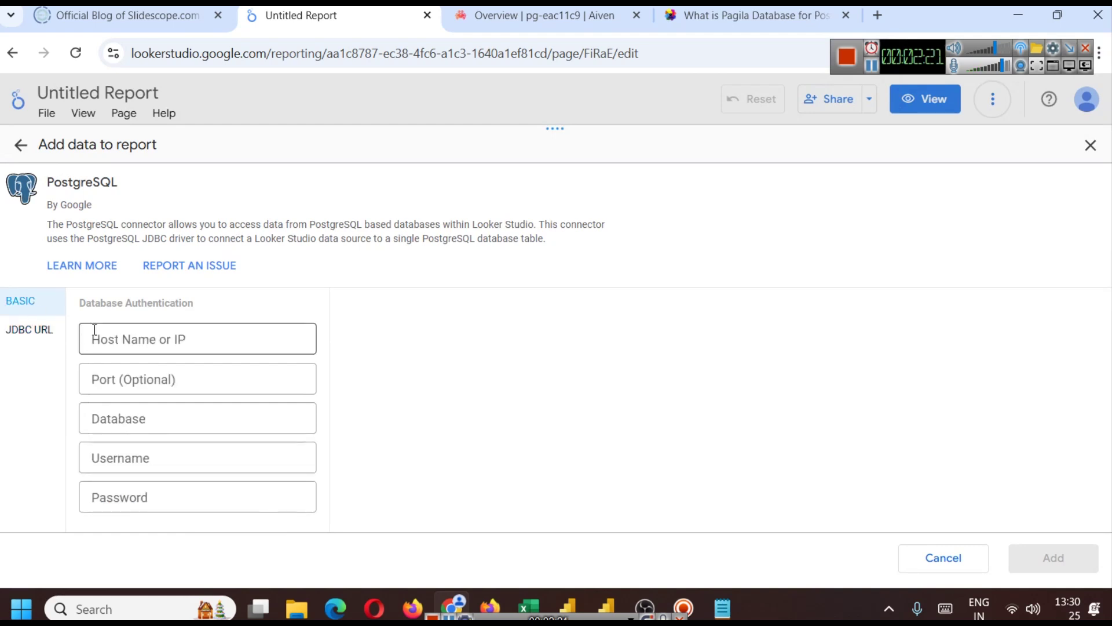
- Copy the Aiven service's host name into the connector's Host field
left_click(208, 339)
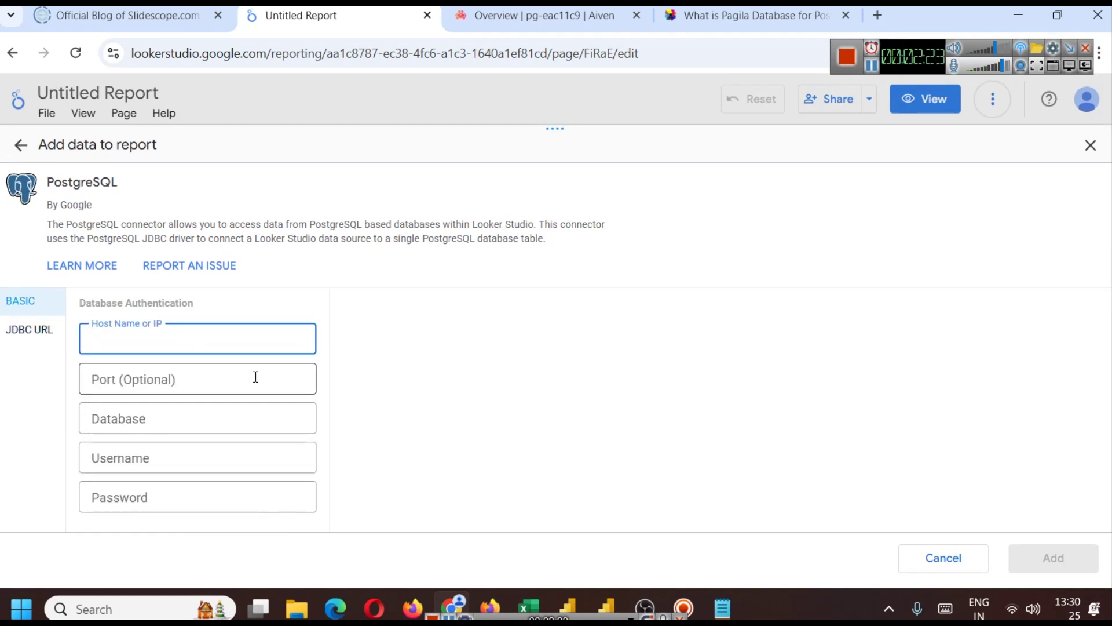
left_click(567, 24)
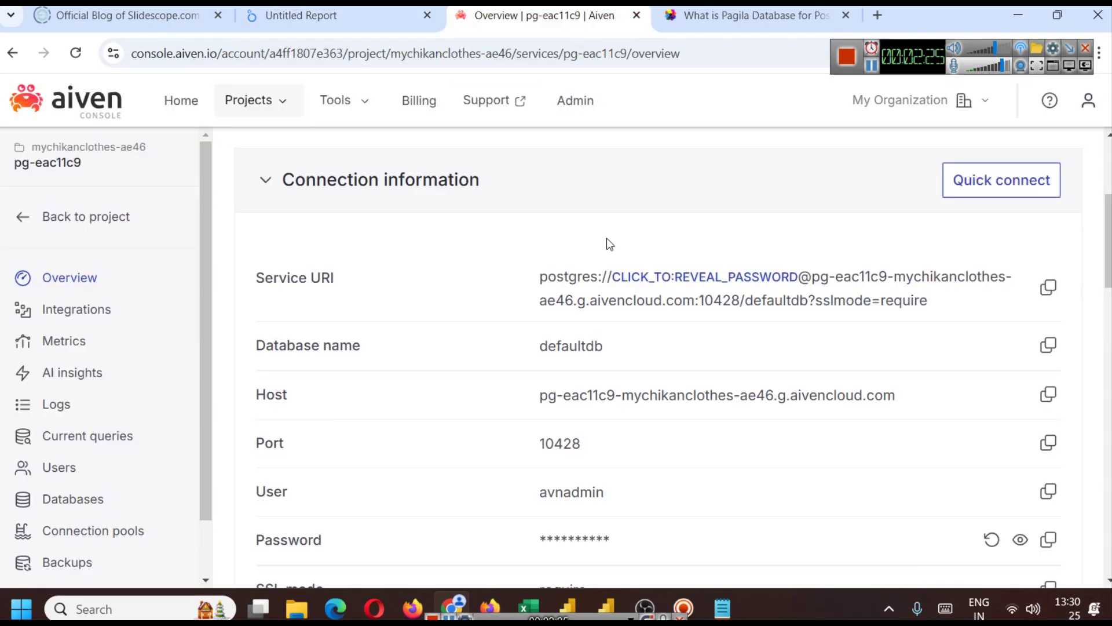
left_click_drag(538, 395, 936, 397)
key("ctrl+c")
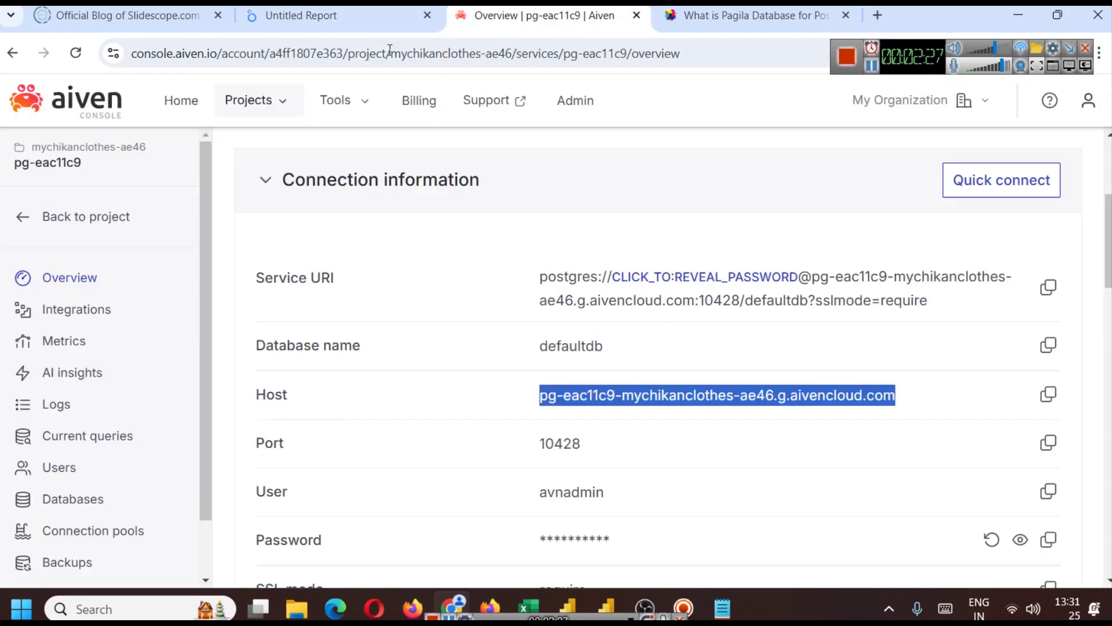
left_click(361, 23)
key("ctrl+v")
- Copy port 10428 from the Aiven connection details into the Port field
left_click(468, 403)
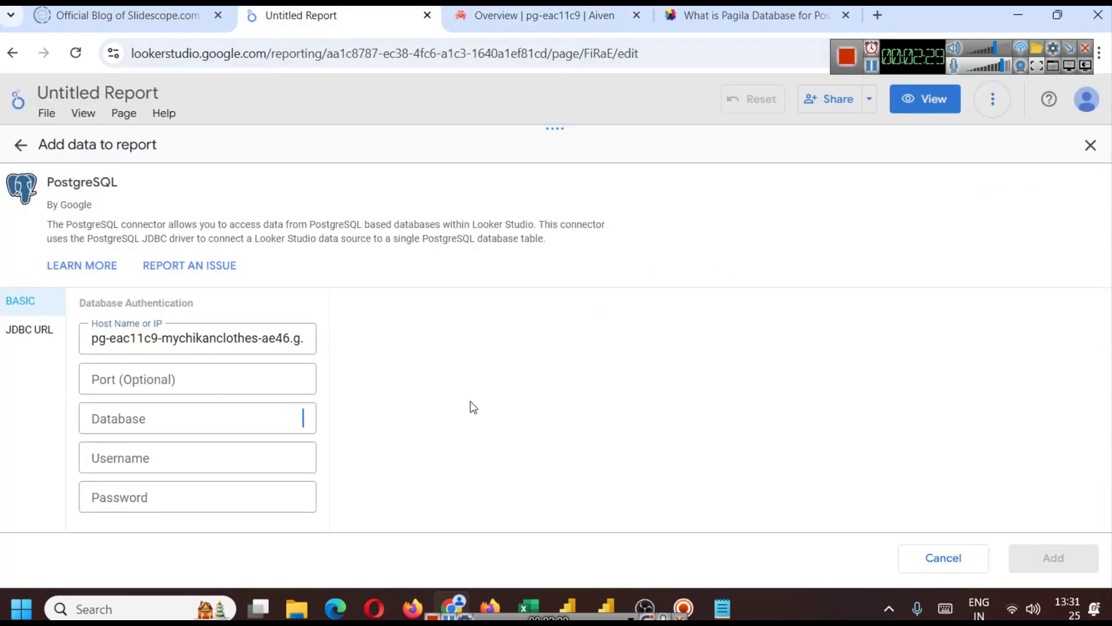
left_click(238, 388)
left_click(545, 16)
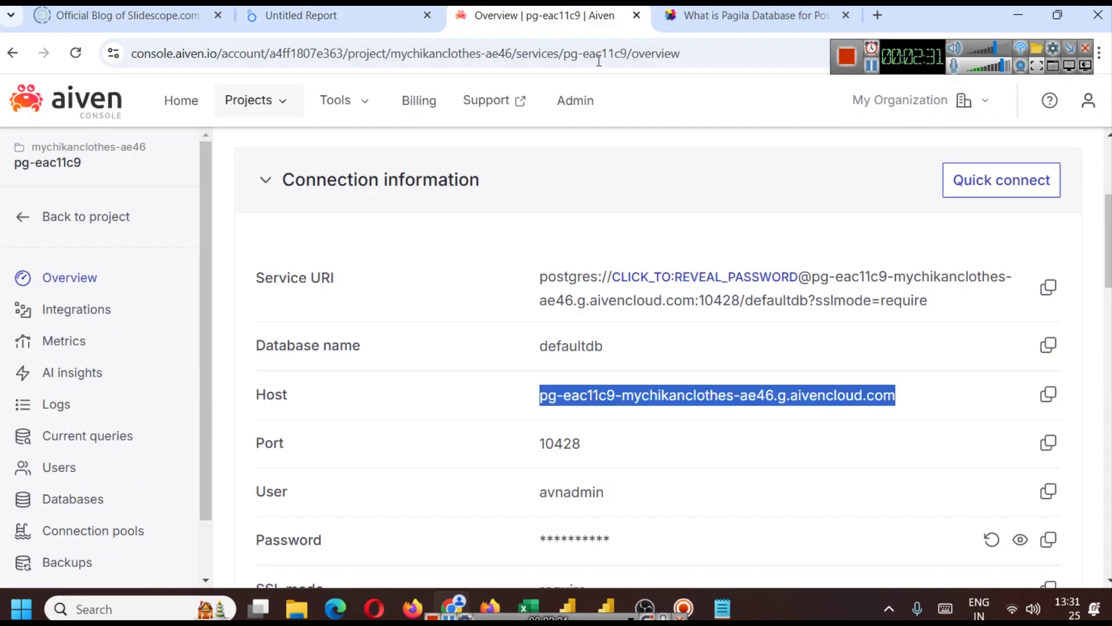
double_click(568, 444)
key("ctrl+c")
left_click(300, 17)
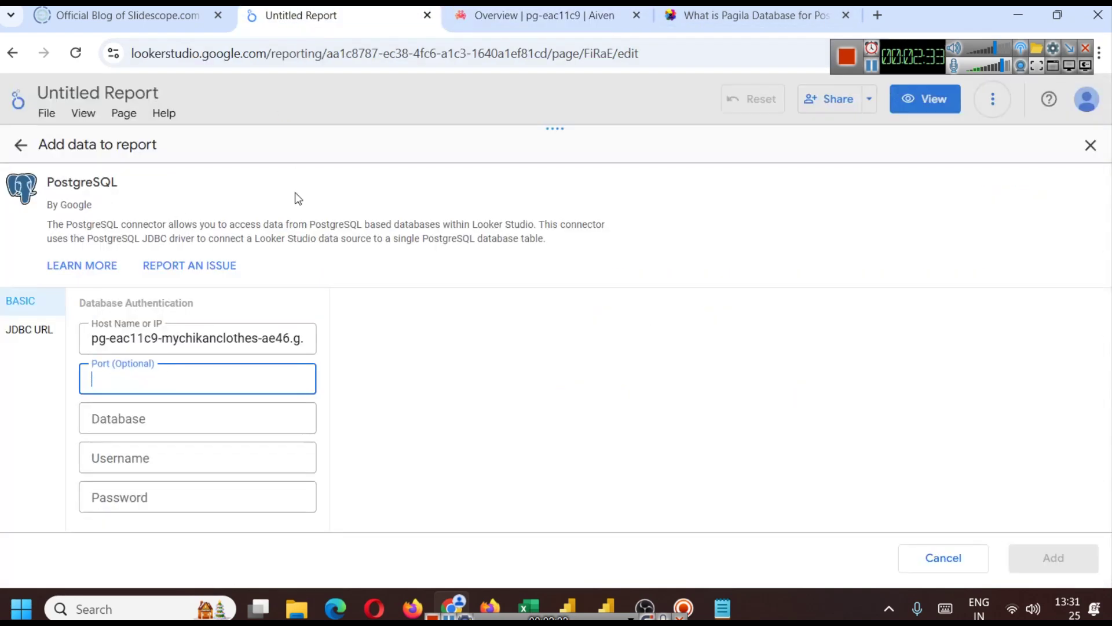
key("ctrl+v")
left_click(239, 410)
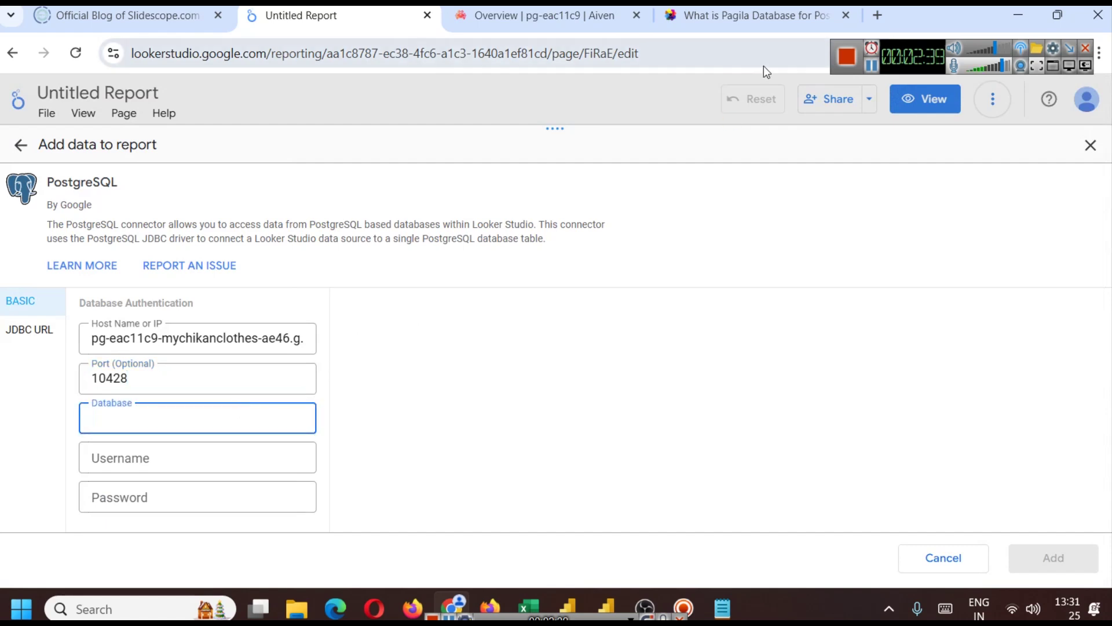
left_click(740, 17)
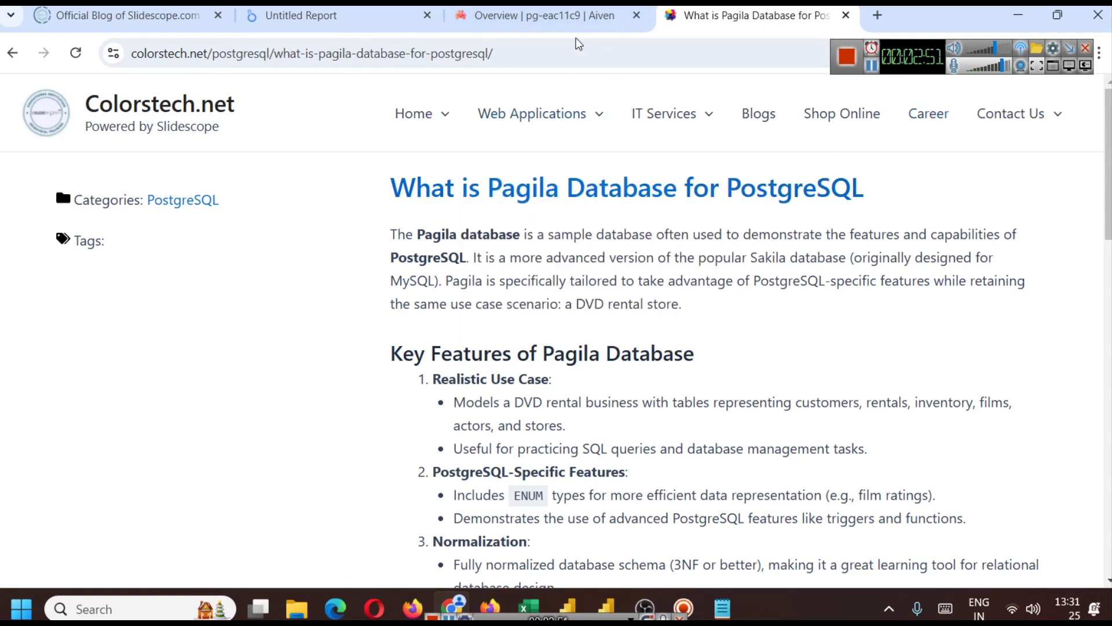
- Launch pgAdmin 4 and select the GROUP_TEST server group on its Dashboard
left_click(876, 68)
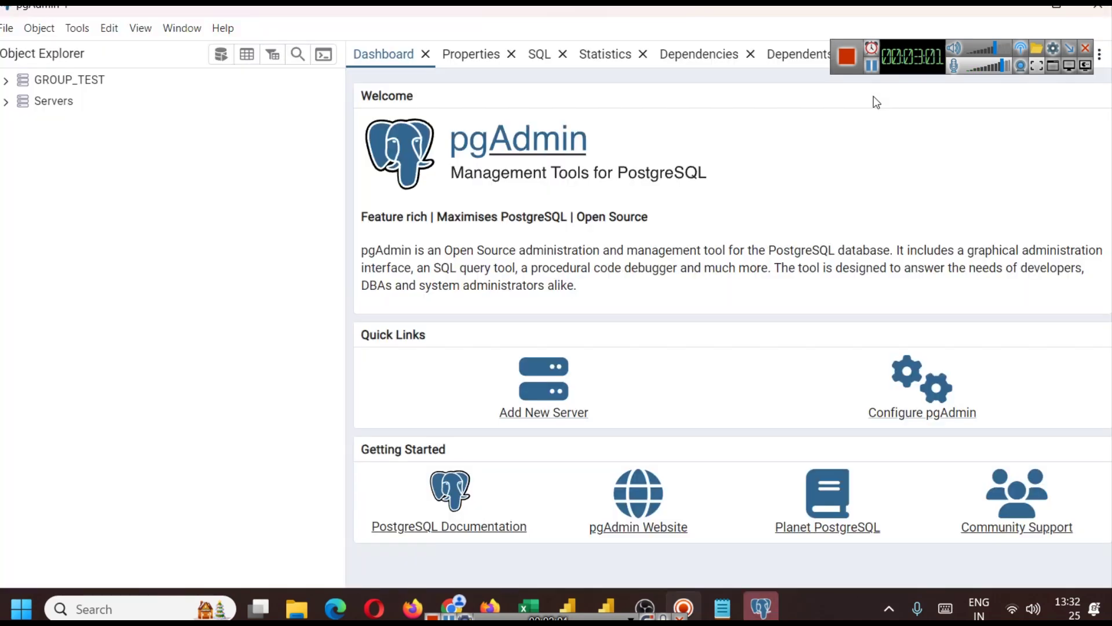
left_click(14, 83)
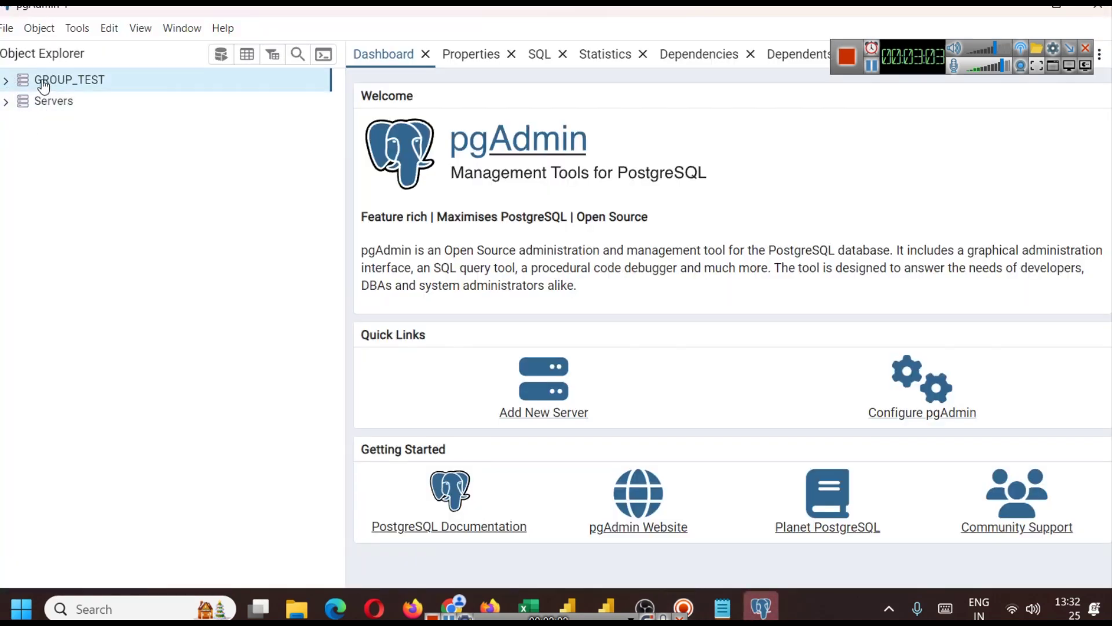
- Expand GROUP_TEST, connect to CONNECTION_NAME and browse pagila's public tables from actor onward, then minimize pgAdmin
left_click(6, 82)
left_click(72, 99)
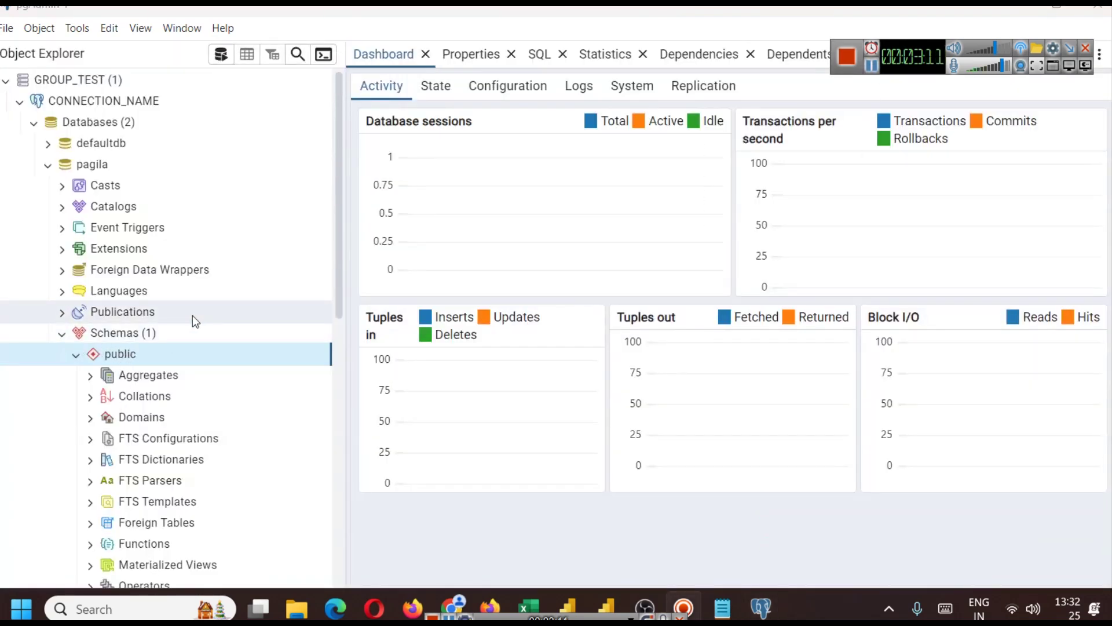
scroll(210, 248, "down", 3)
scroll(248, 284, "down", 6)
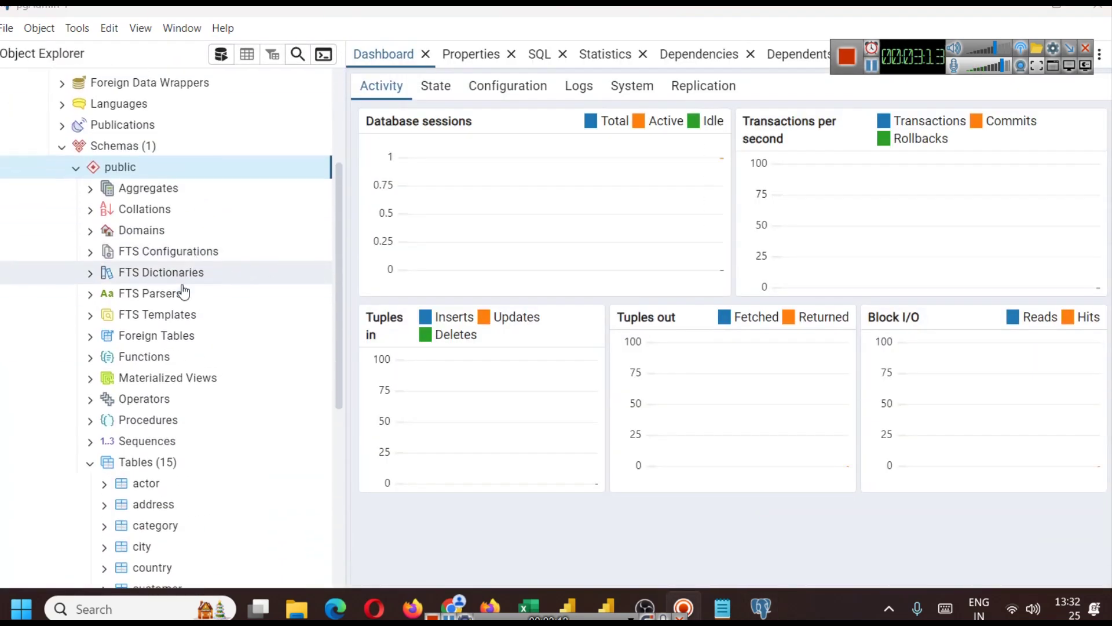
scroll(217, 298, "up", 5)
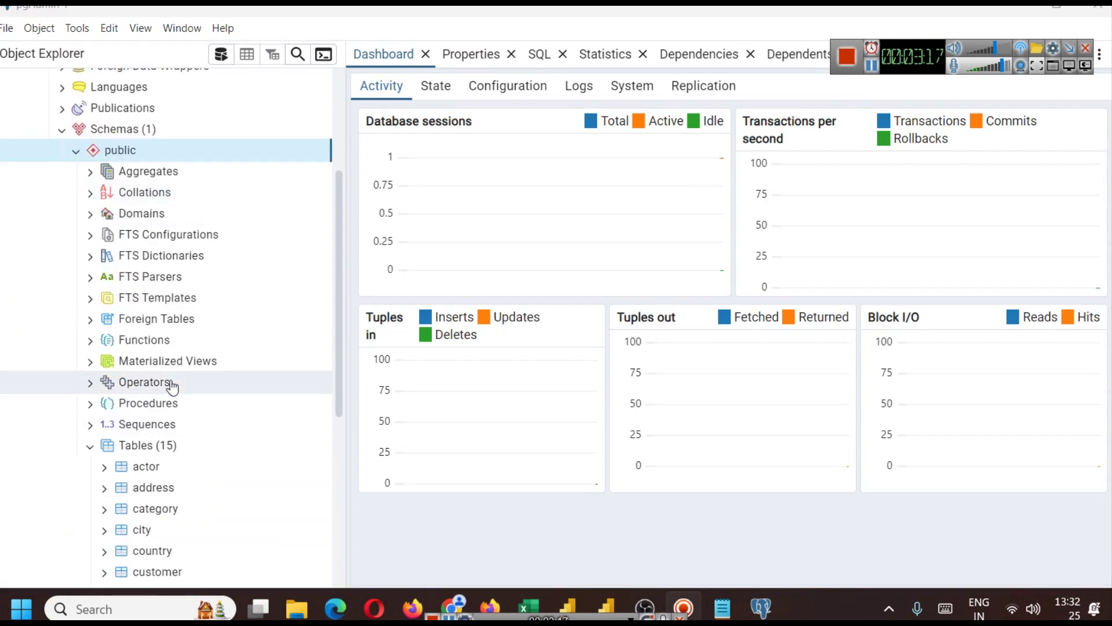
scroll(168, 342, "down", 4)
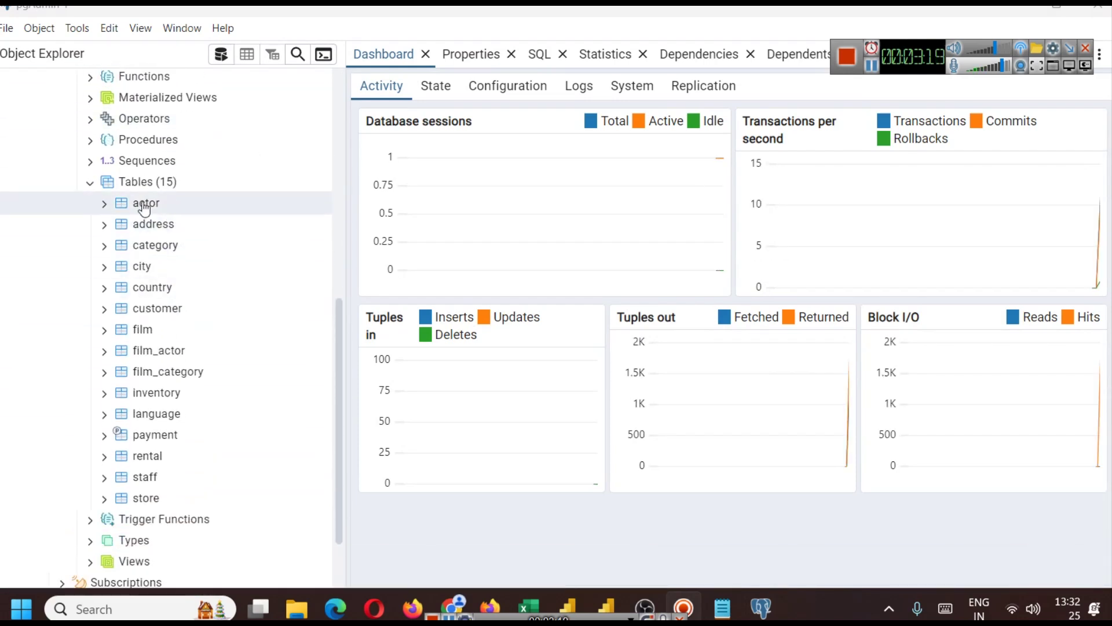
left_click(145, 207)
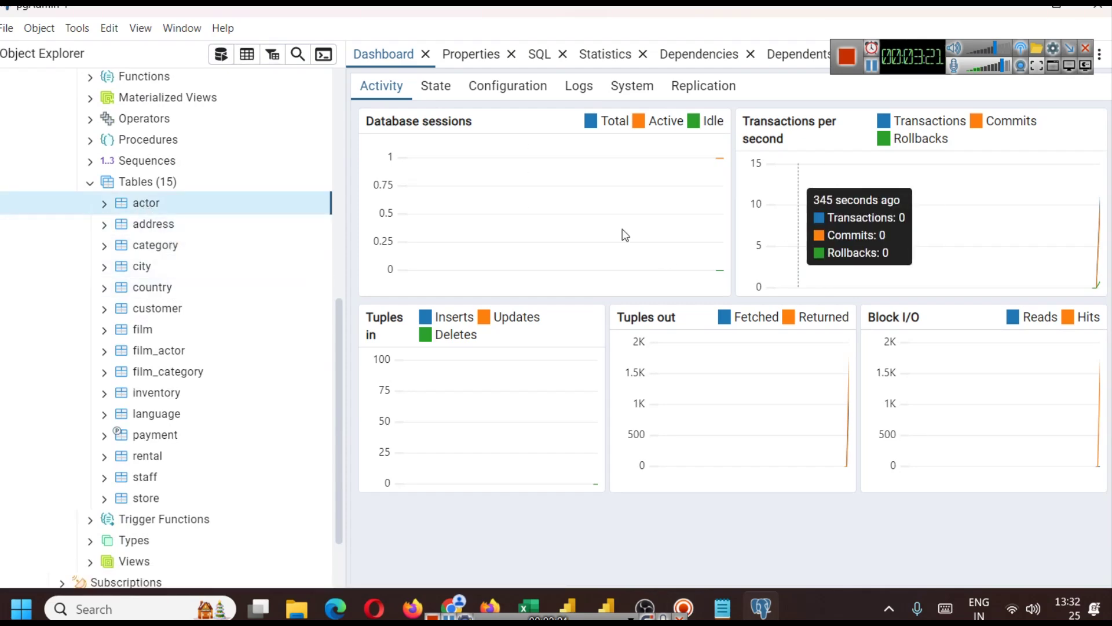
scroll(226, 323, "up", 5)
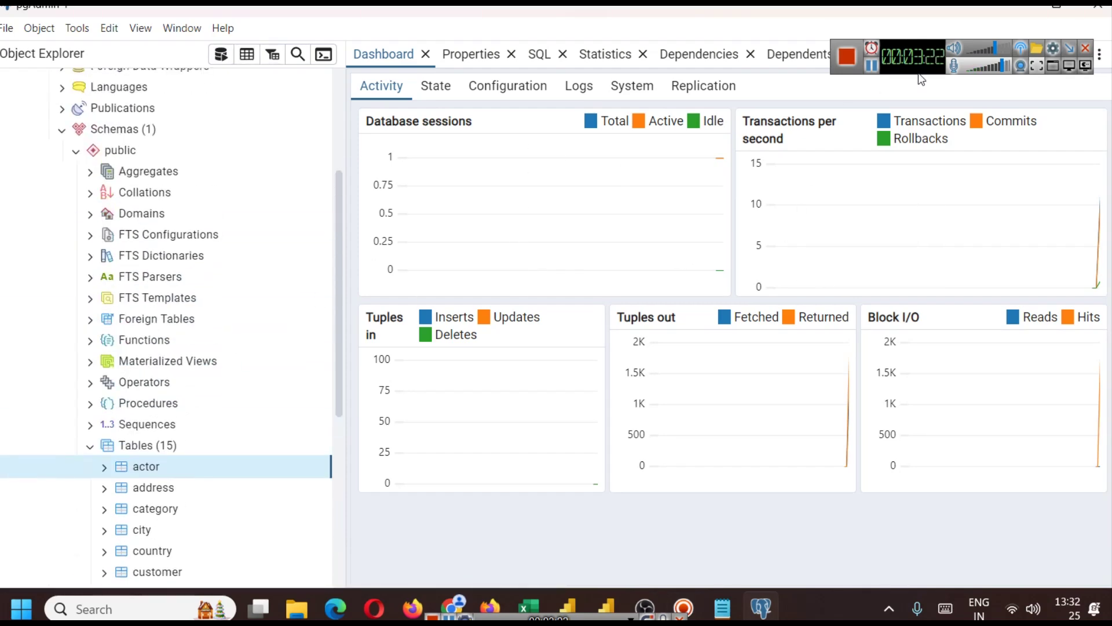
left_click(1038, 11)
- Scroll the 'What is Pagila Database' article to Main Tables in Pagila, then return to the Looker Studio form
left_click(709, 18)
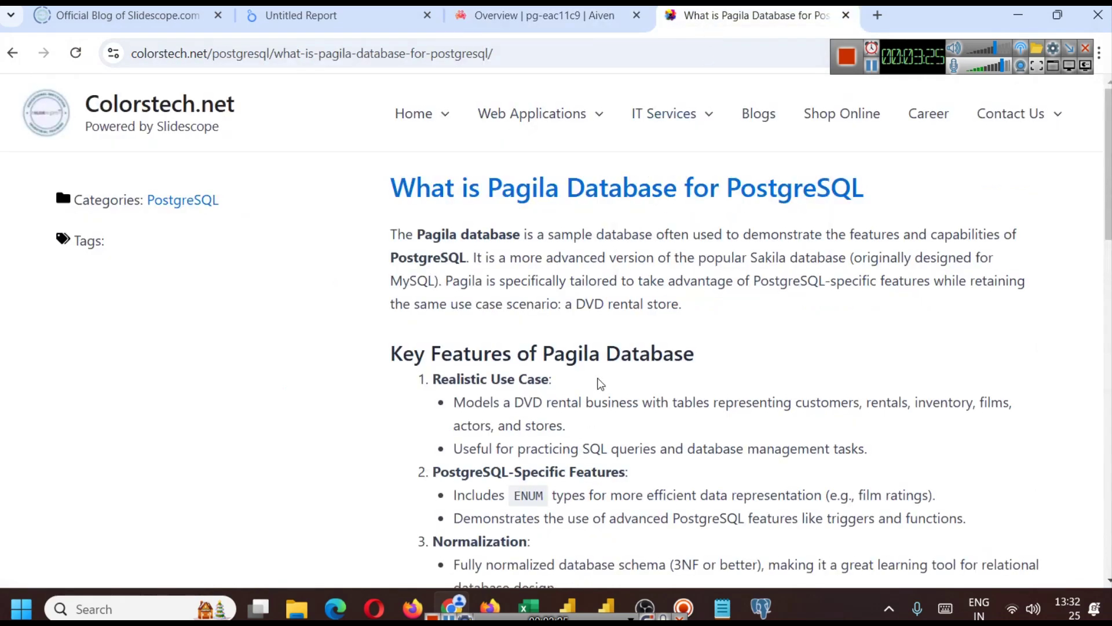
scroll(583, 346, "down", 3)
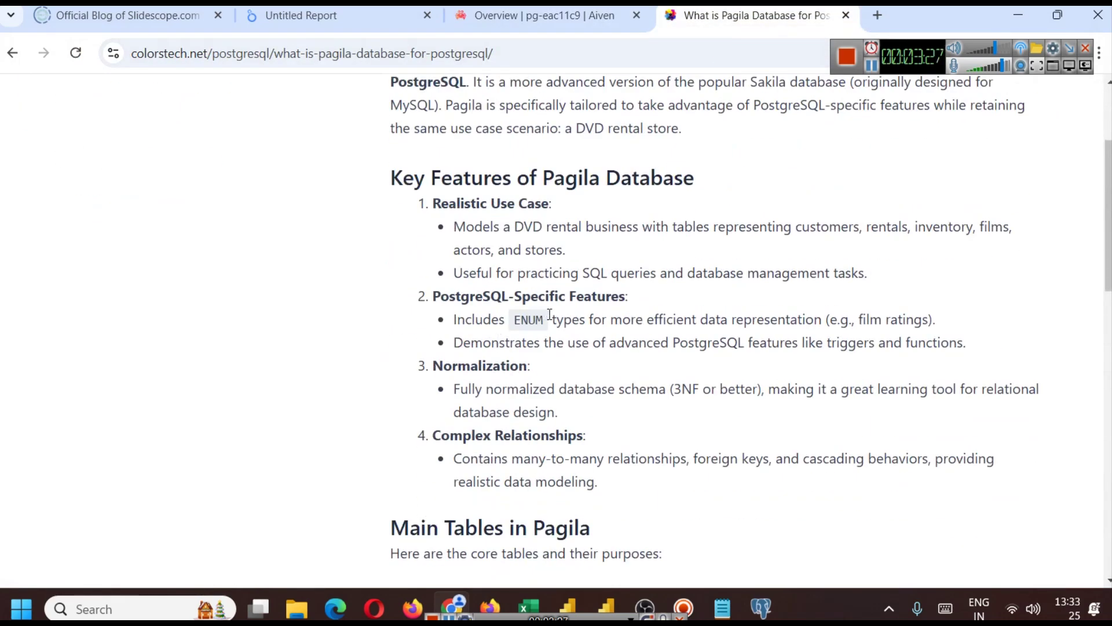
scroll(546, 316, "up", 3)
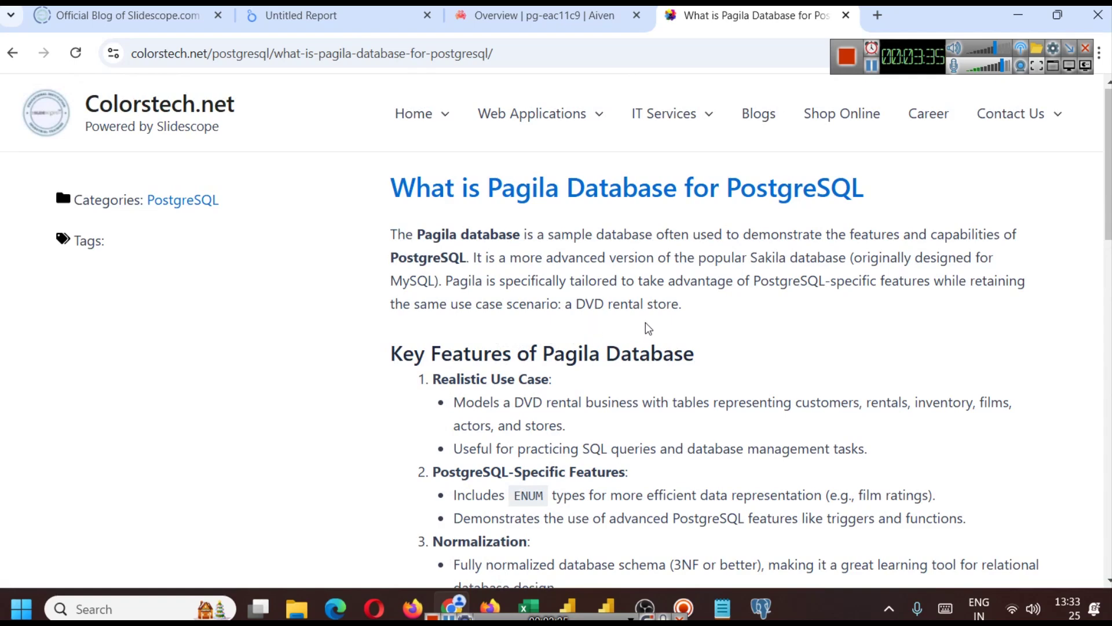
scroll(672, 311, "down", 9)
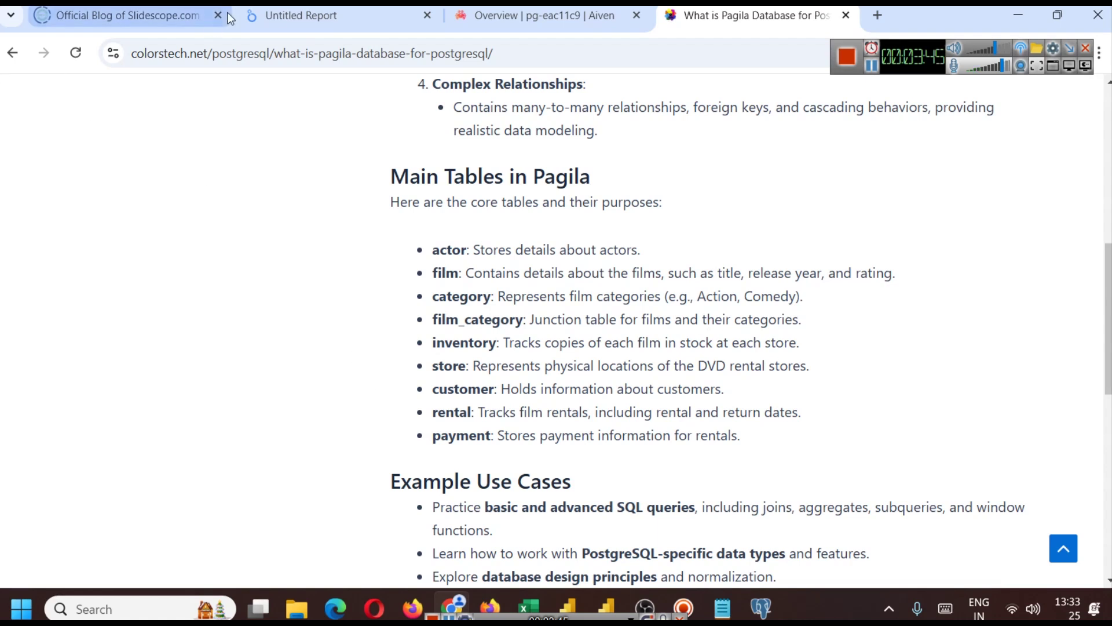
left_click(276, 16)
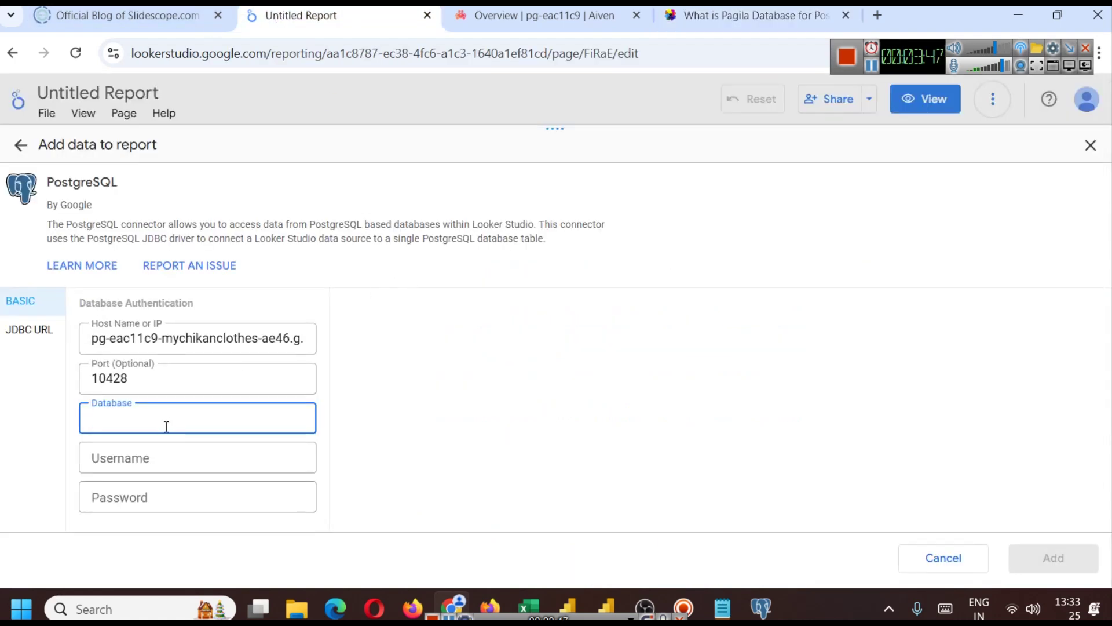
- Enter 'pagila' as the database name, confirming it in pgAdmin
type("pagila")
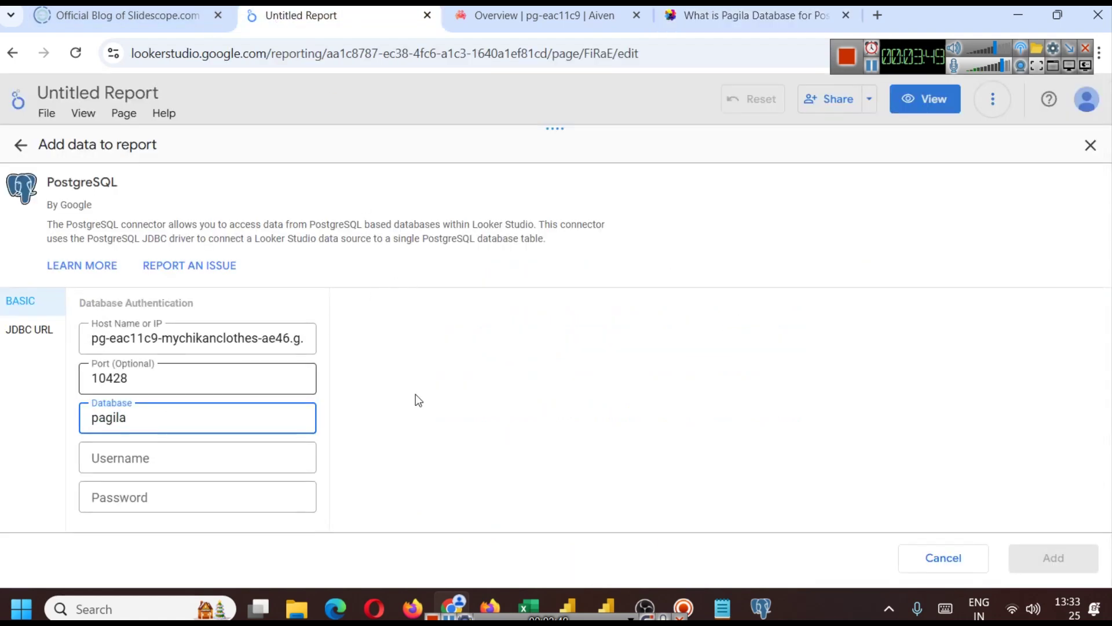
left_click(761, 607)
scroll(238, 292, "up", 5)
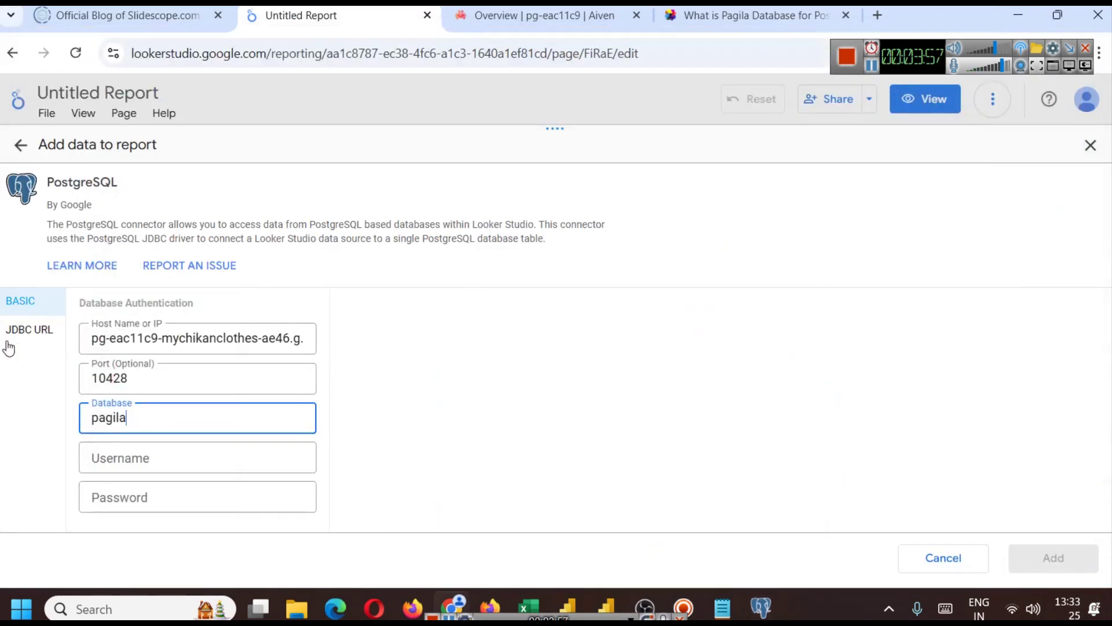
left_click(1013, 9)
left_click(176, 368)
- Copy the Aiven admin user name into the Username field
left_click(602, 7)
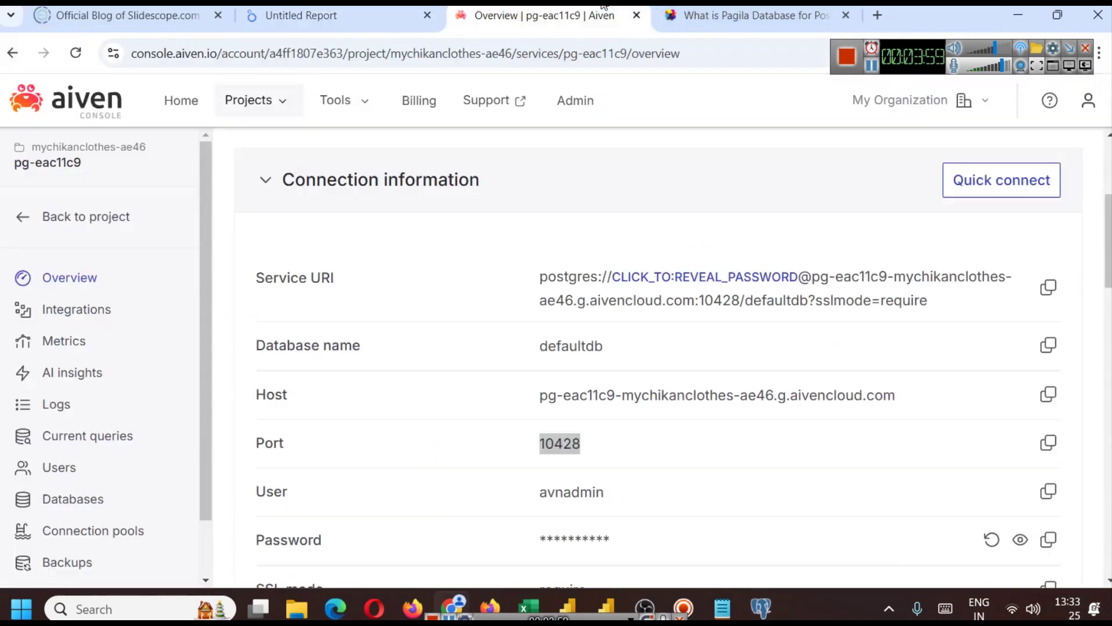
scroll(663, 373, "down", 3)
double_click(551, 316)
key("ctrl+c")
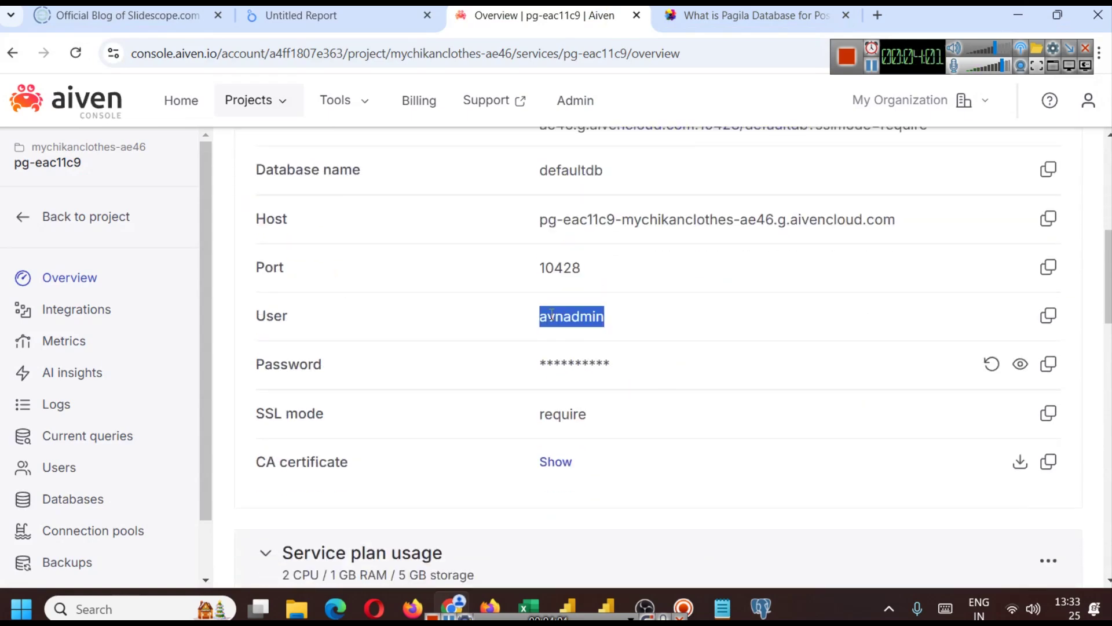
left_click(339, 21)
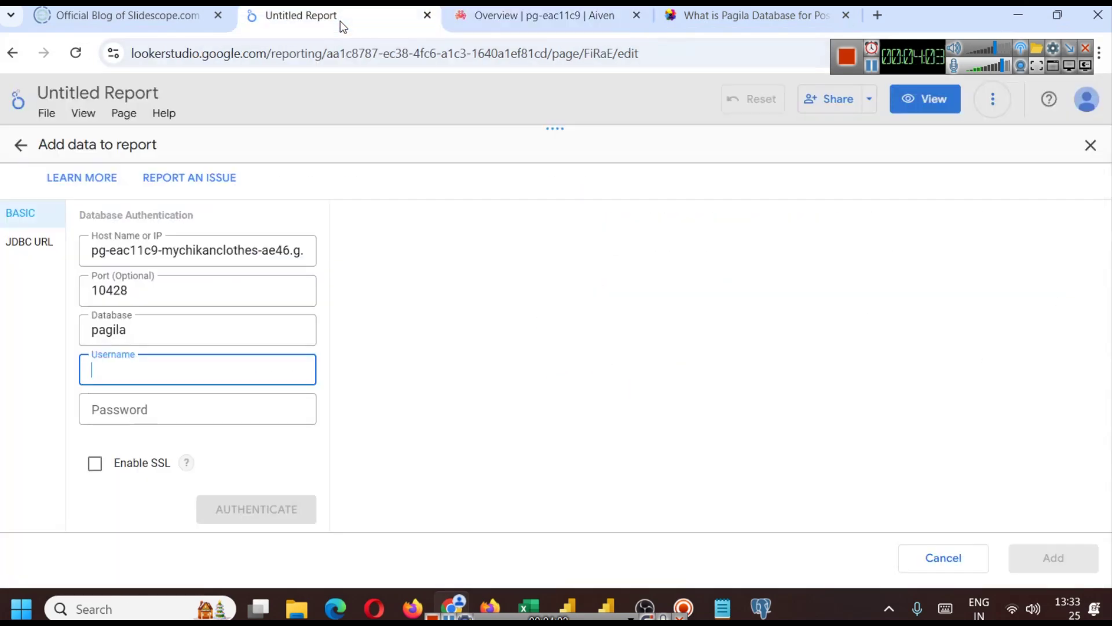
key("ctrl+v")
- Paste the Aiven service password, try authenticating, and dismiss the connection error
left_click(528, 17)
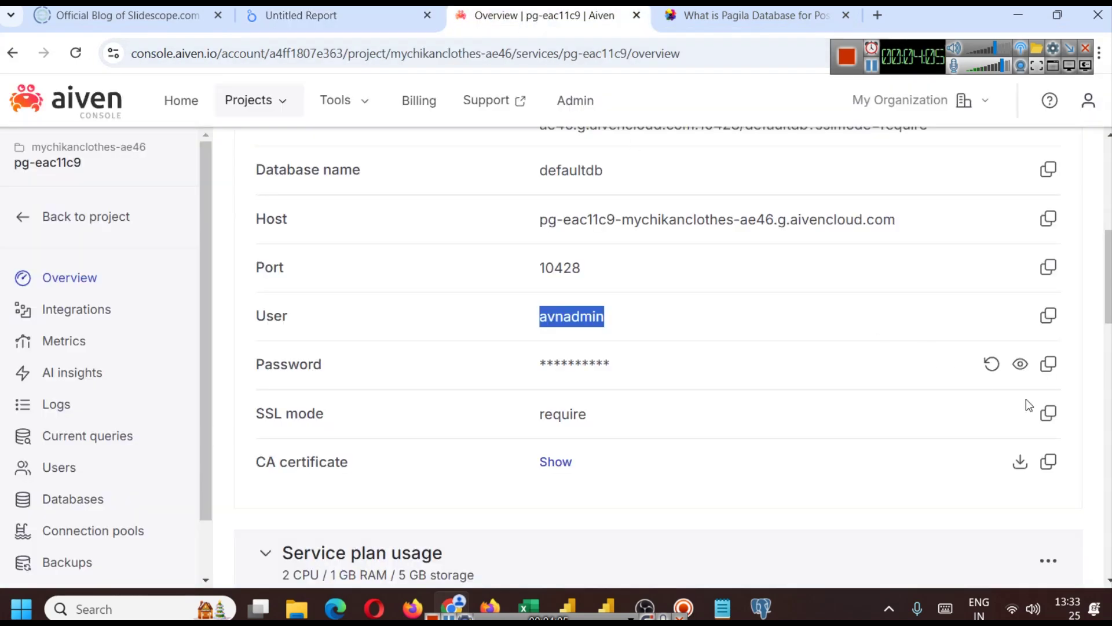
left_click(1049, 364)
left_click(301, 15)
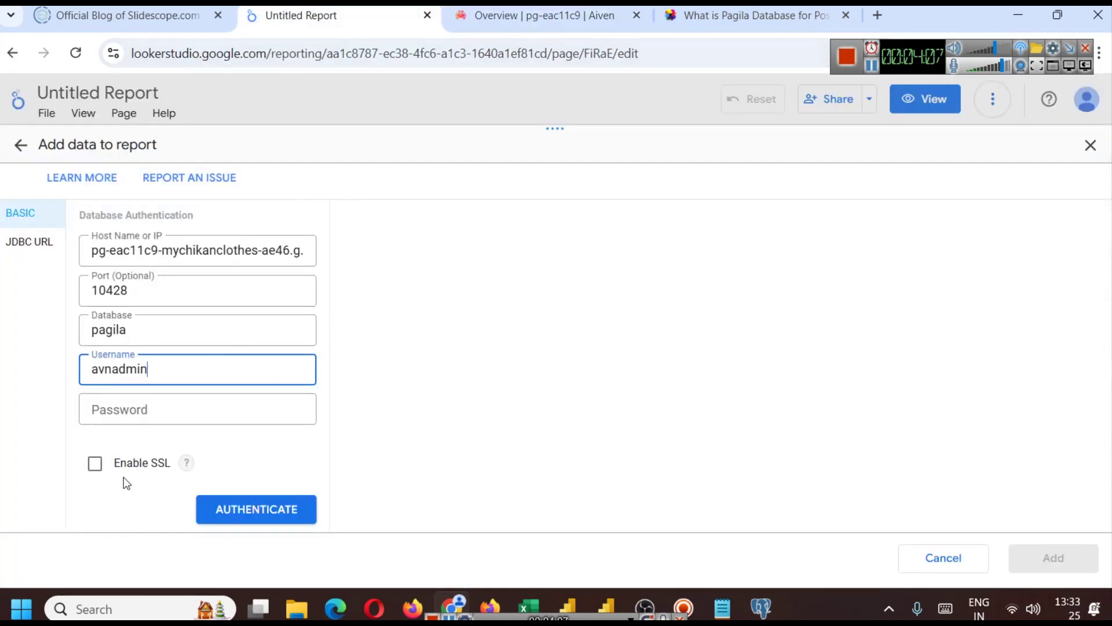
left_click(127, 402)
key("ctrl+v")
left_click(246, 509)
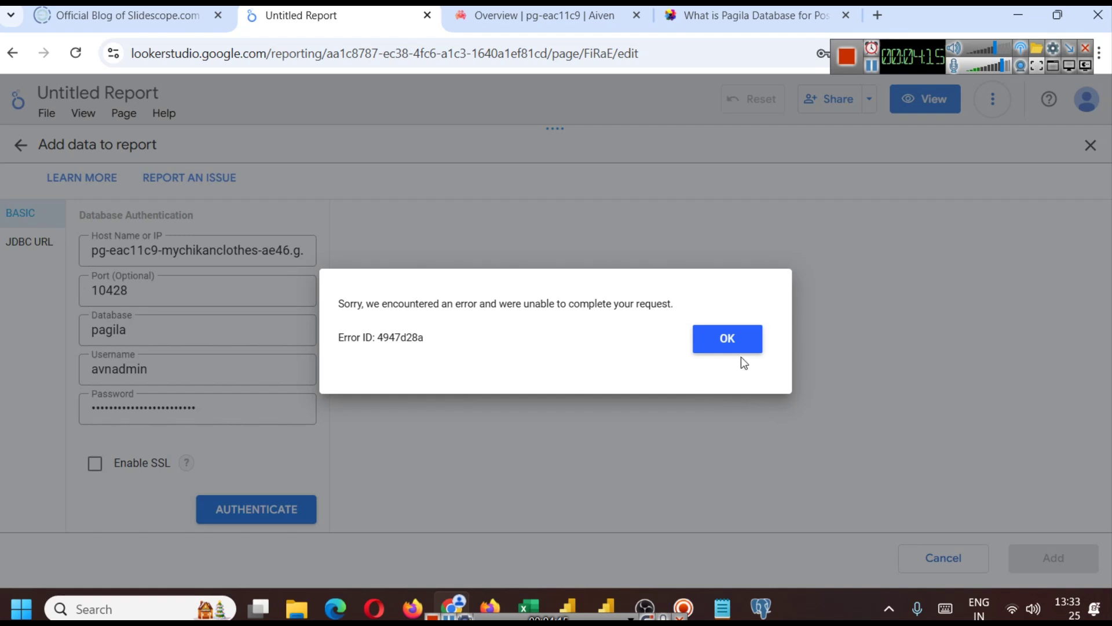
left_click(732, 342)
- Enable SSL for the connection, then switch client authentication on and back off
left_click(873, 66)
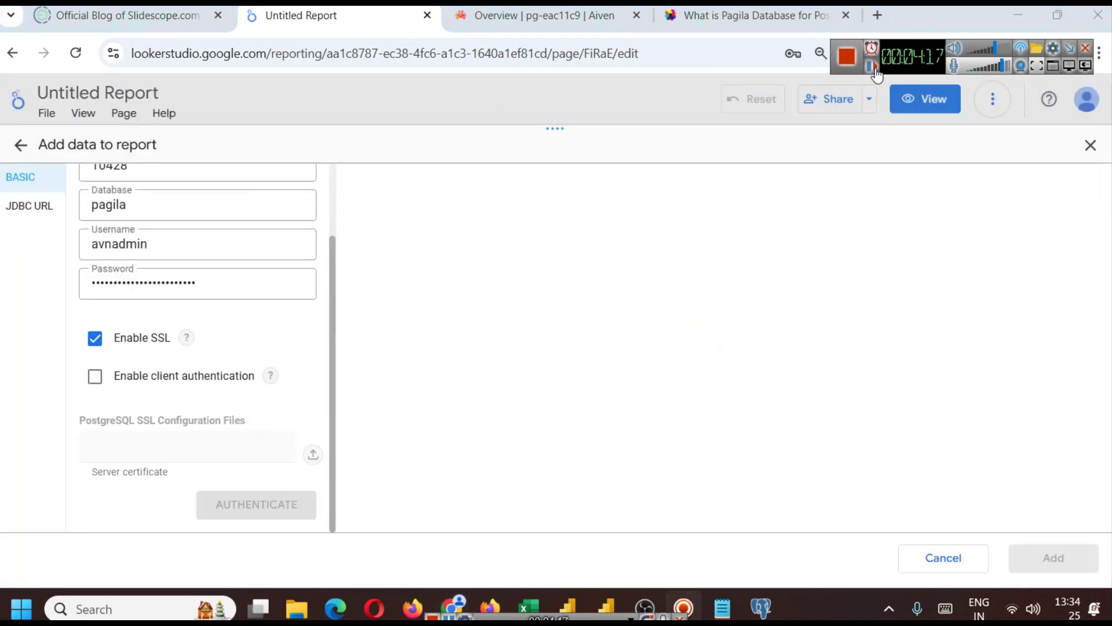
scroll(246, 345, "up", 2)
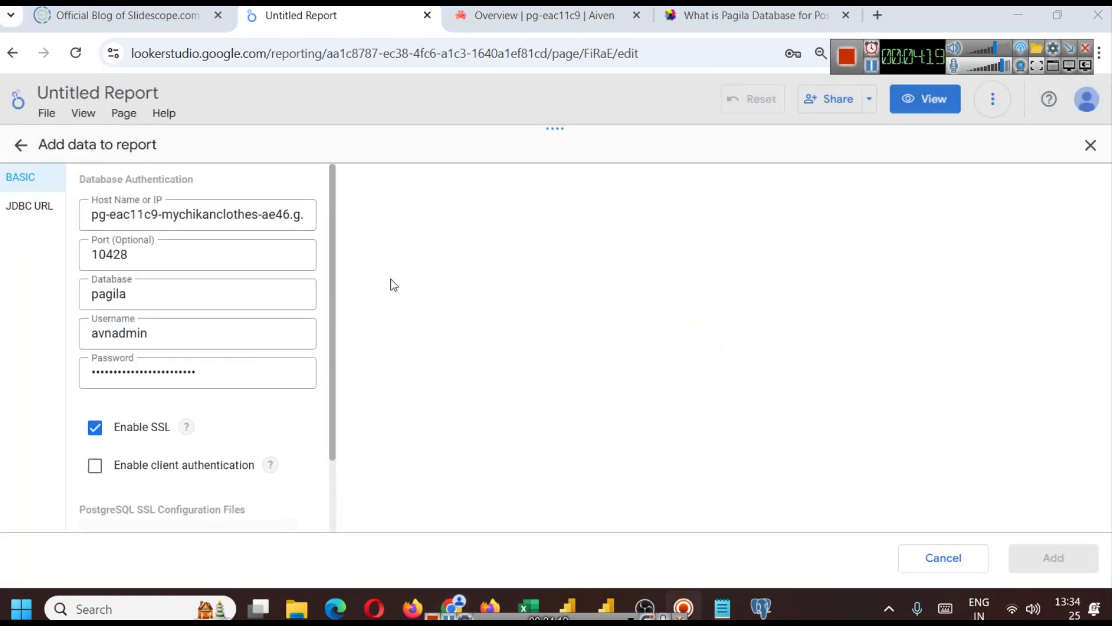
scroll(213, 272, "down", 2)
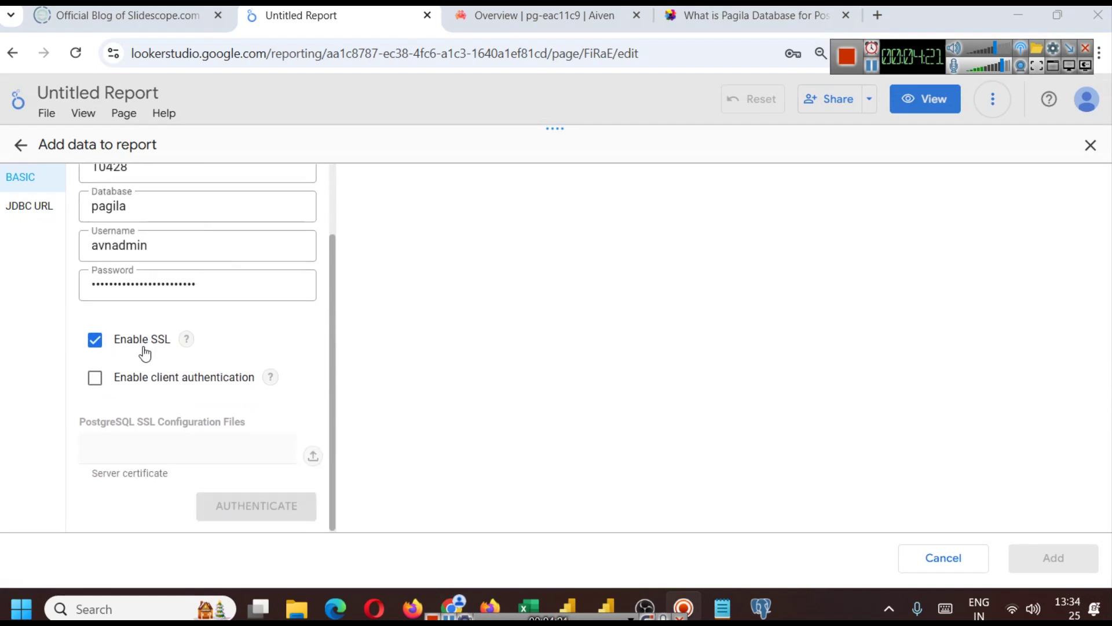
left_click(99, 383)
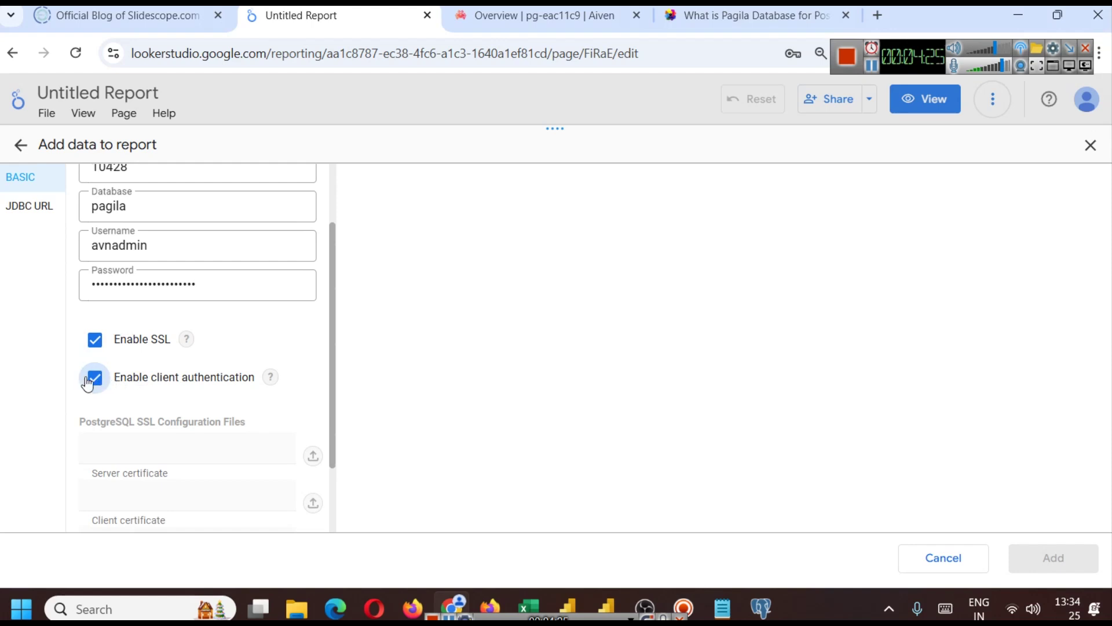
left_click(102, 383)
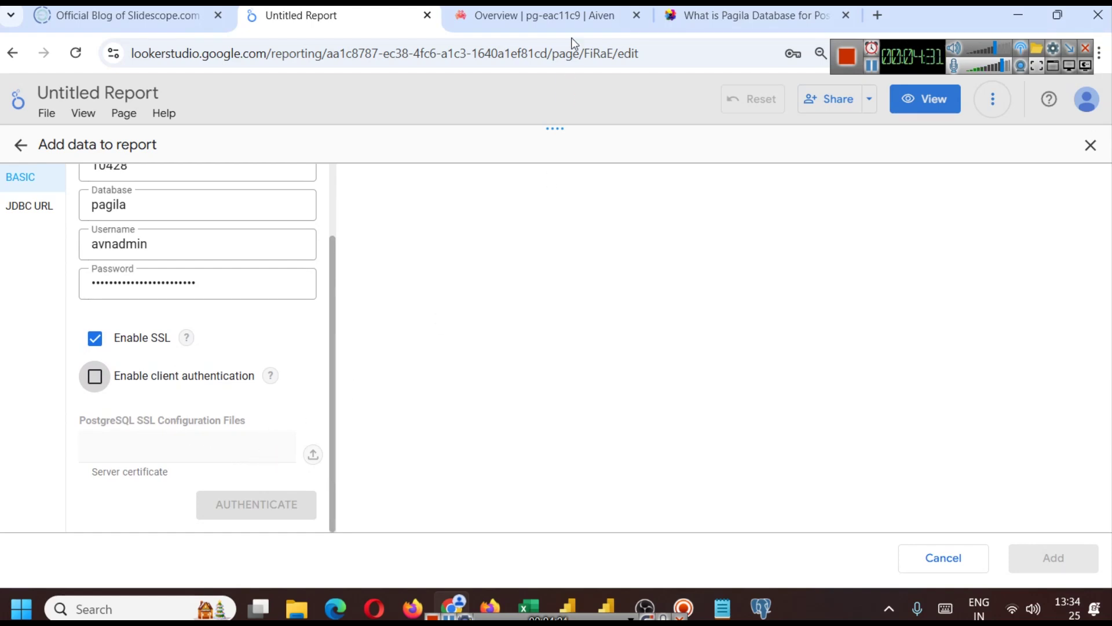
- Attach ca (1).pem as the server certificate and authenticate to the pagila database
left_click(571, 17)
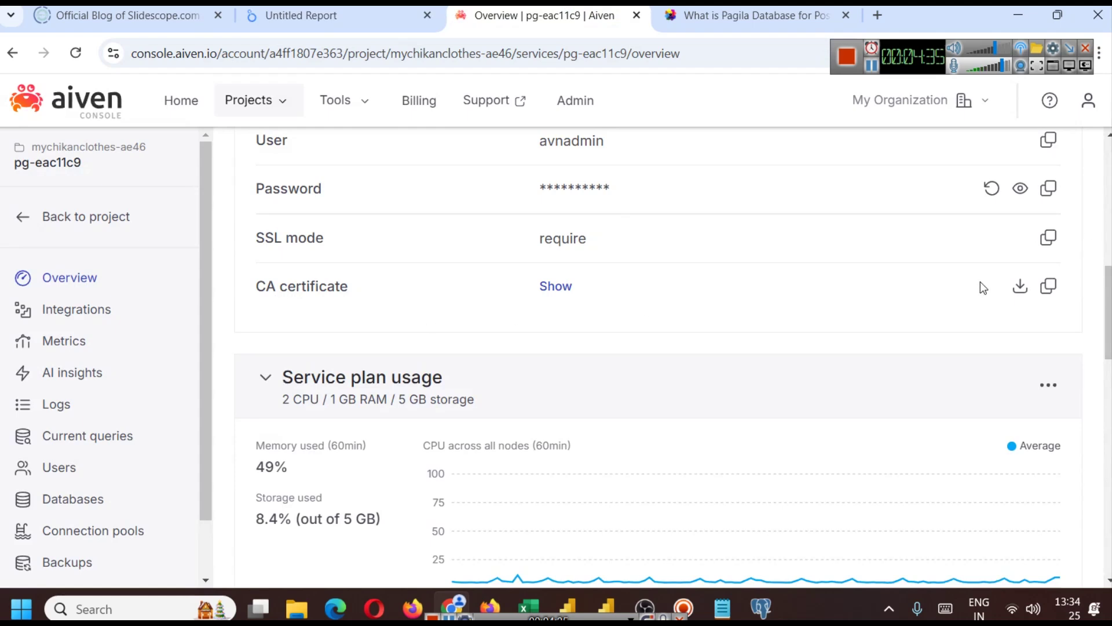
left_click(343, 10)
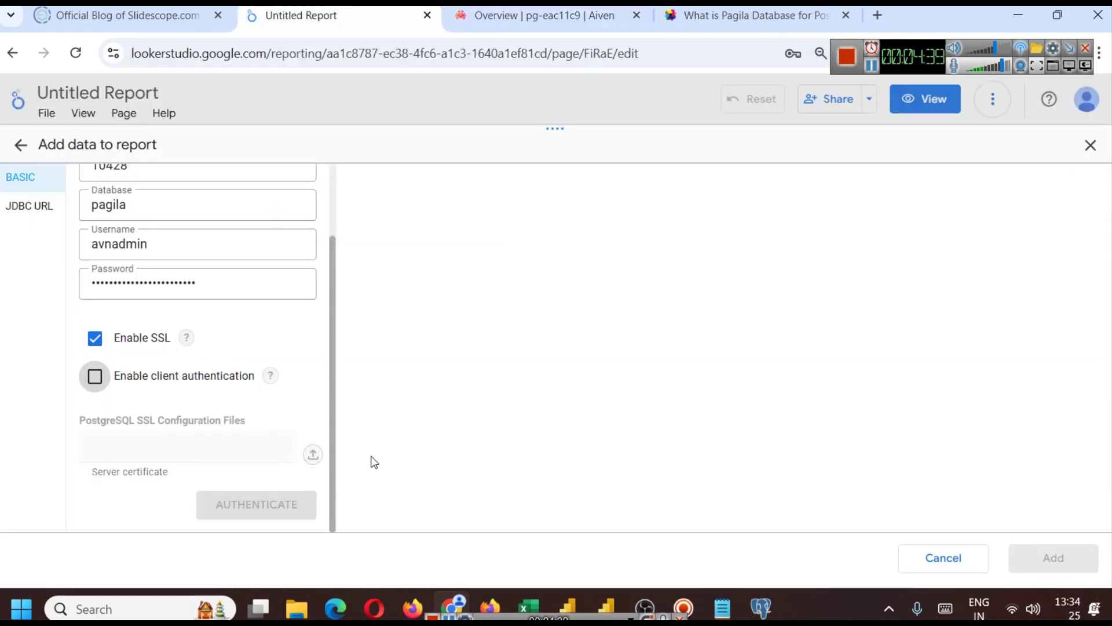
left_click_drag(907, 58, 838, 51)
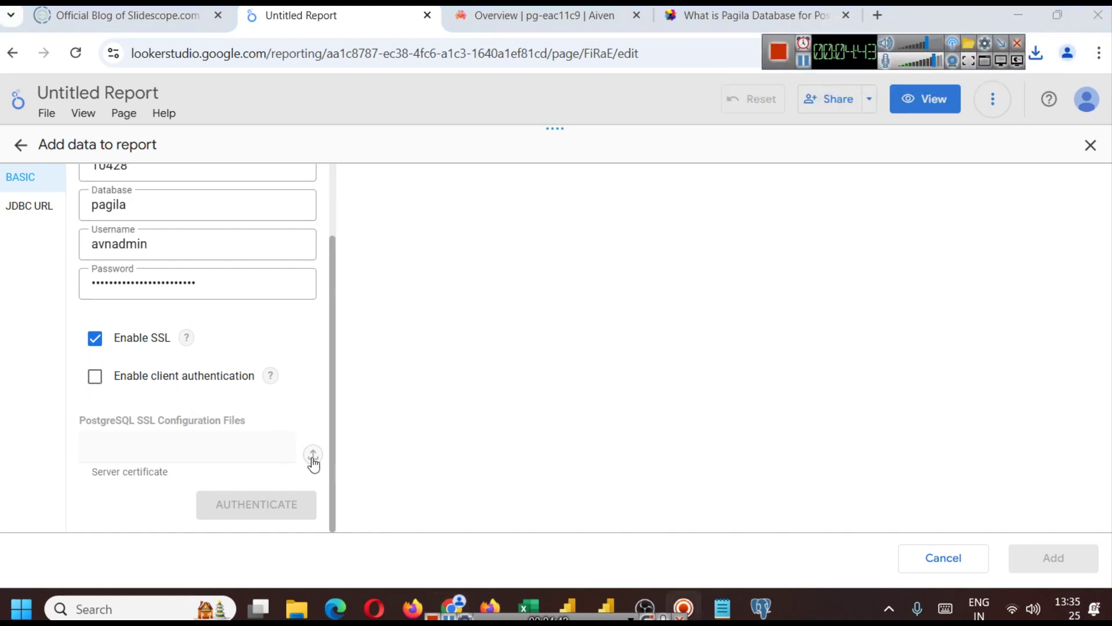
left_click(805, 61)
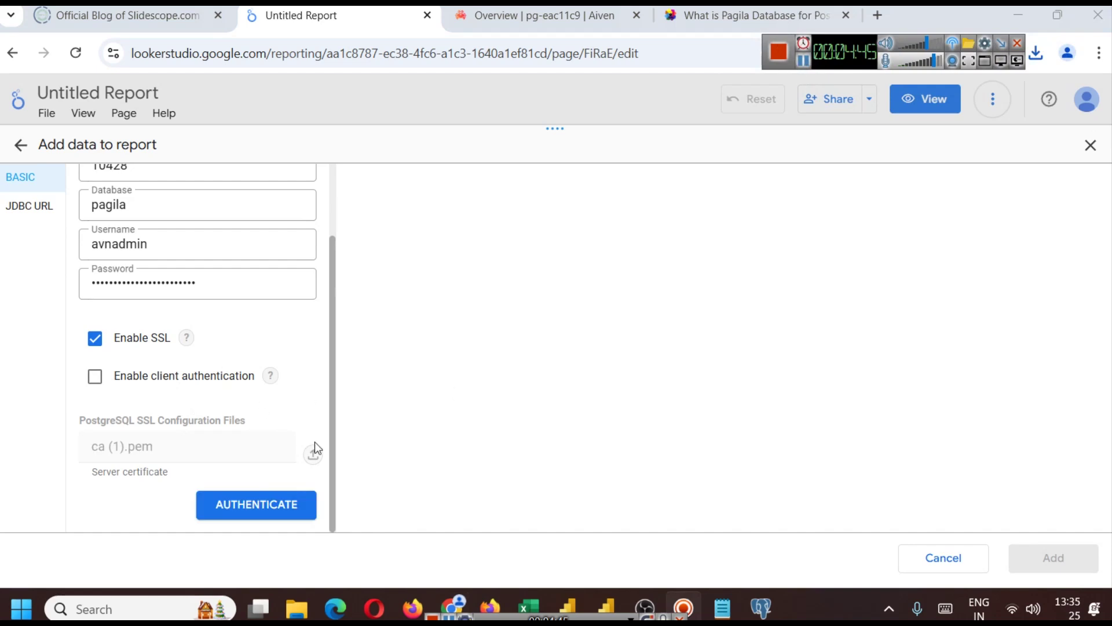
left_click(261, 506)
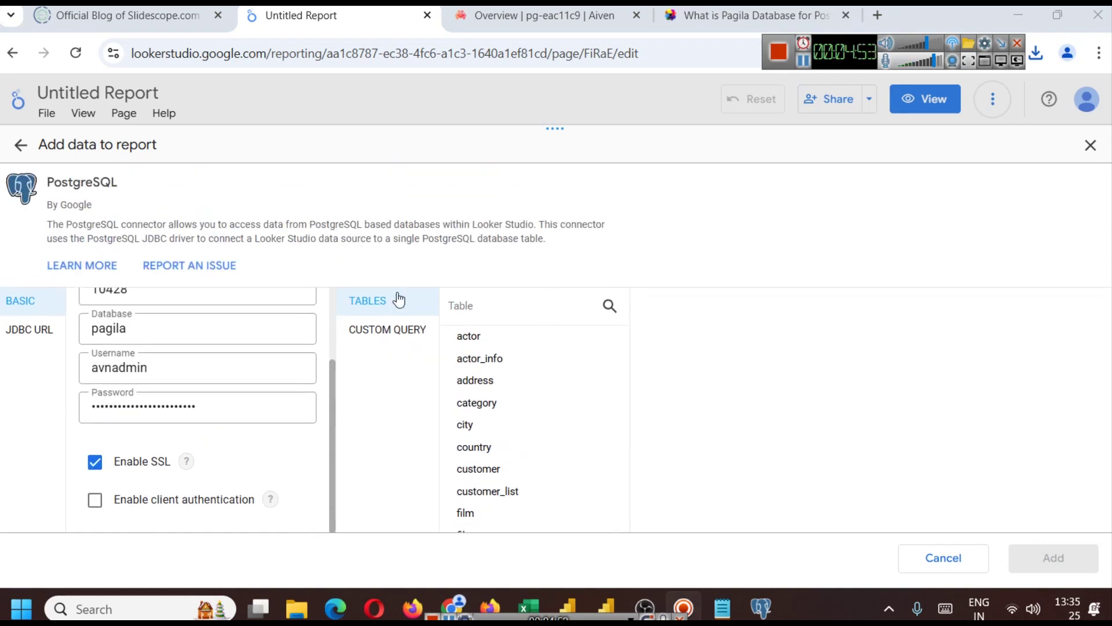
- Review the Pagila article, then bring up pgAdmin's pagila table list and right-click the rental table
scroll(452, 297, "down", 2)
scroll(516, 284, "down", 1)
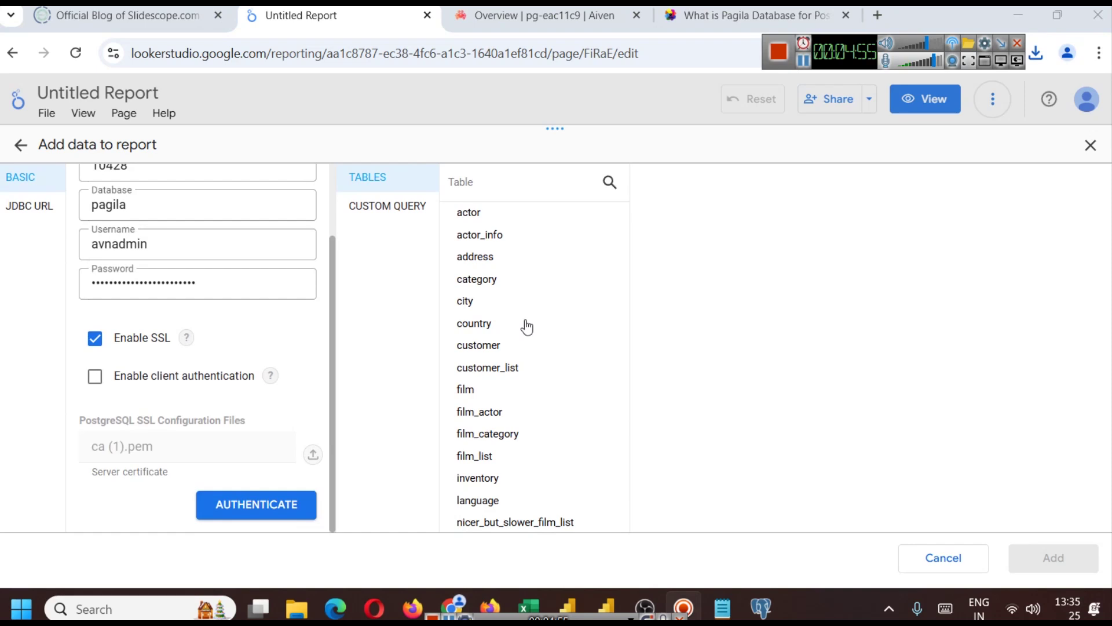
scroll(525, 326, "up", 2)
left_click(758, 14)
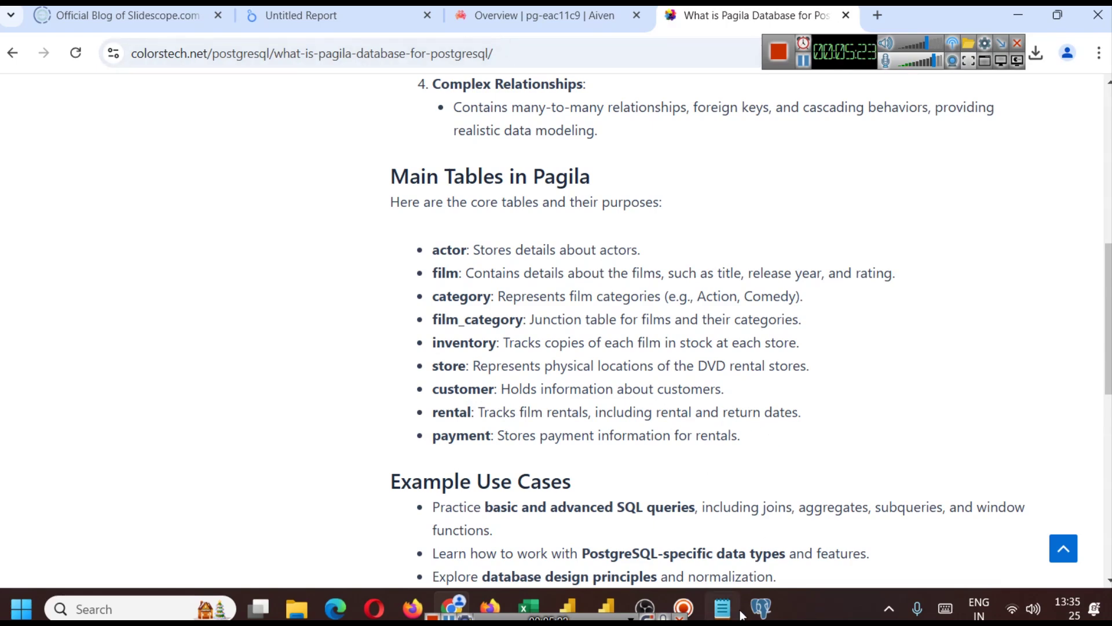
left_click(761, 608)
scroll(174, 370, "down", 7)
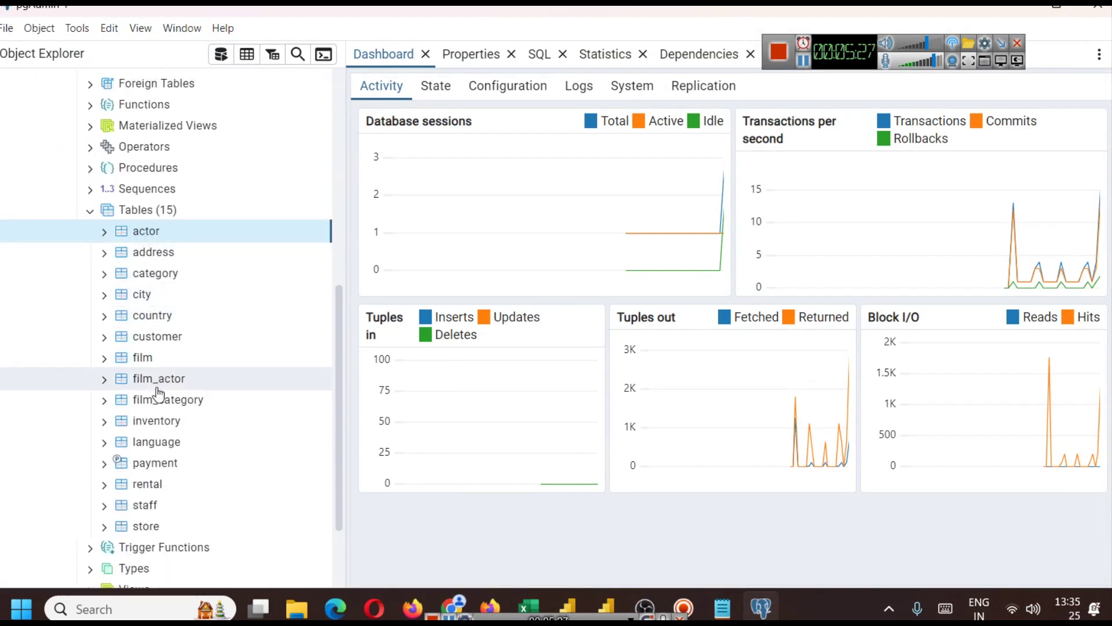
right_click(155, 482)
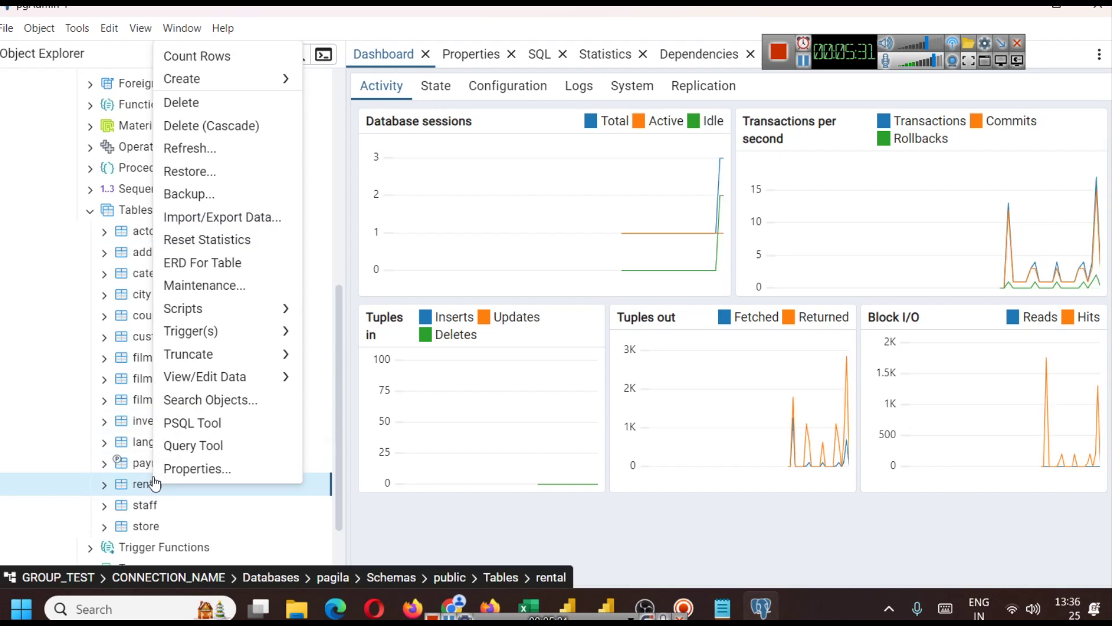
- Run SELECT * FROM rental in a query editor, returning all 16044 rental rows
left_click(203, 468)
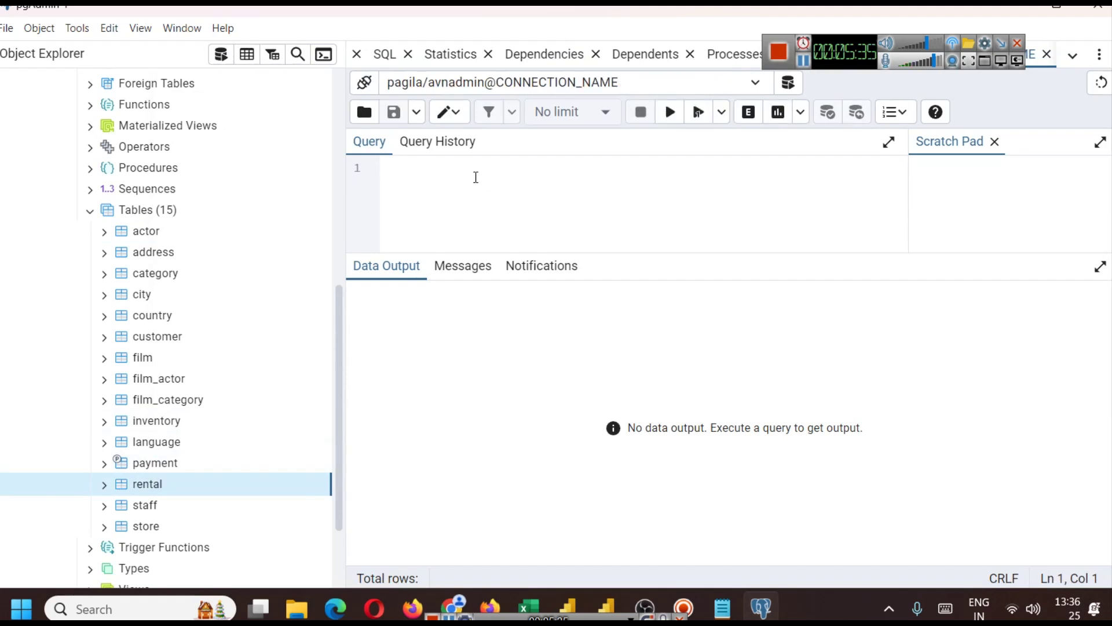
type("select ")
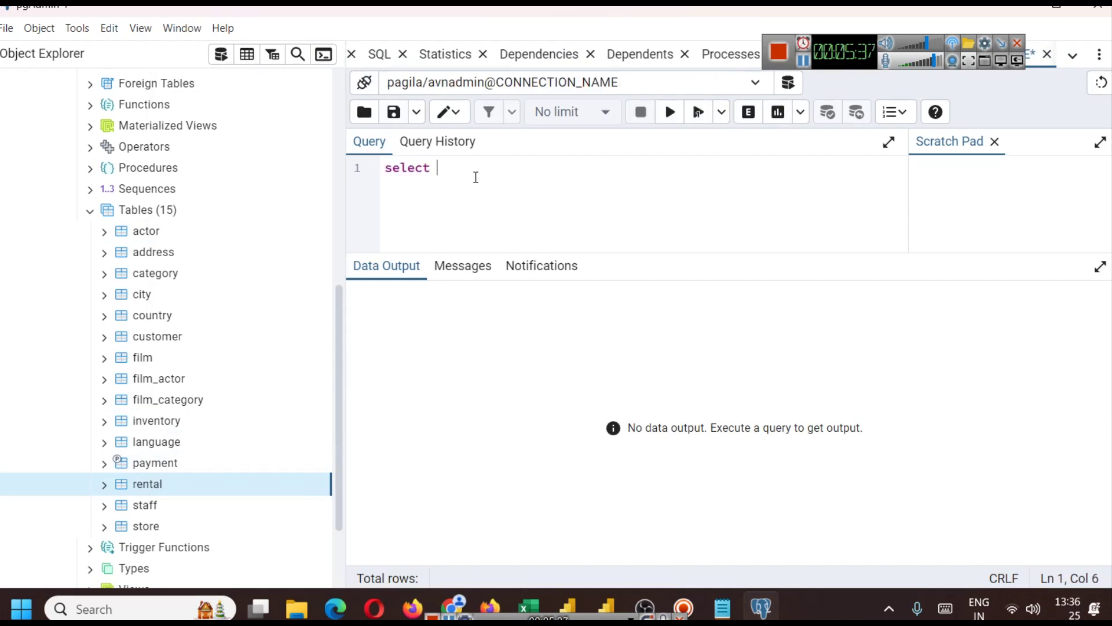
type("* from rental")
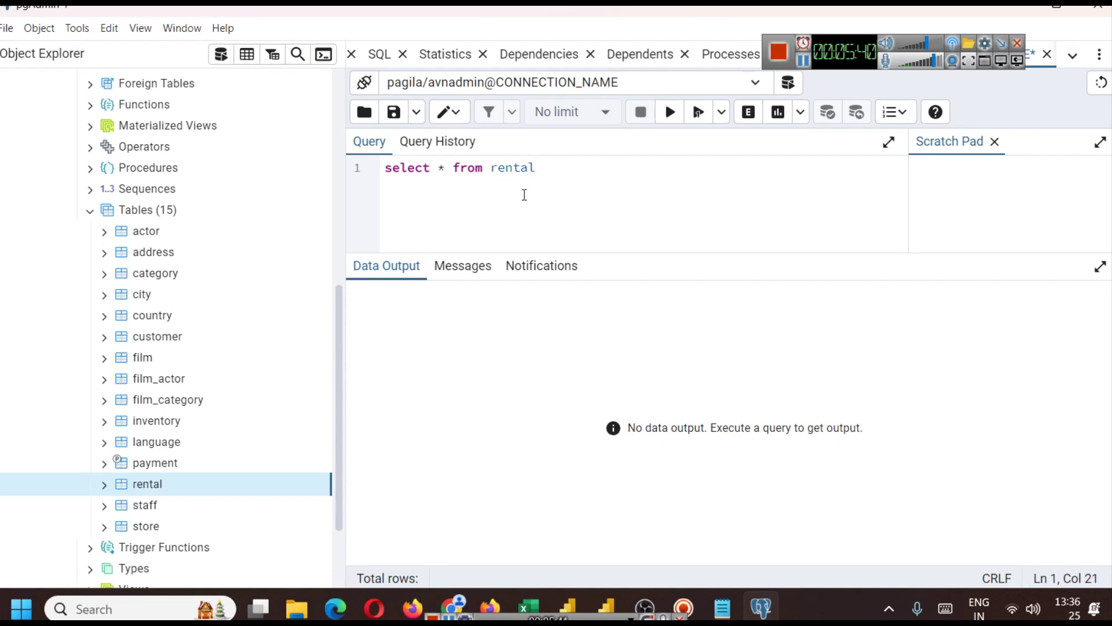
key("ctrl+a")
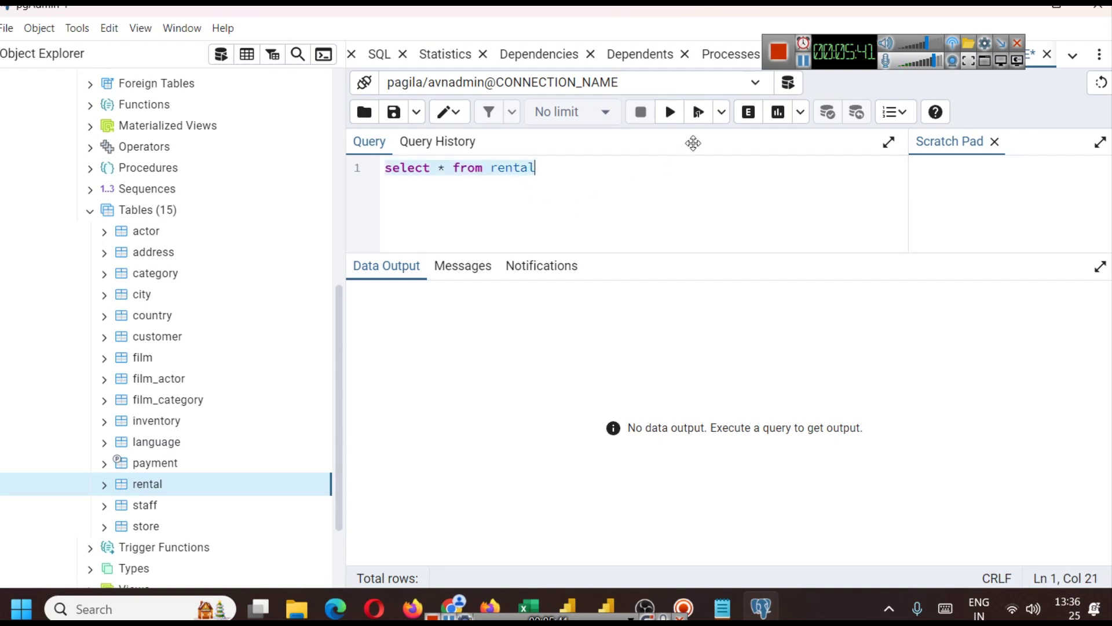
left_click(669, 116)
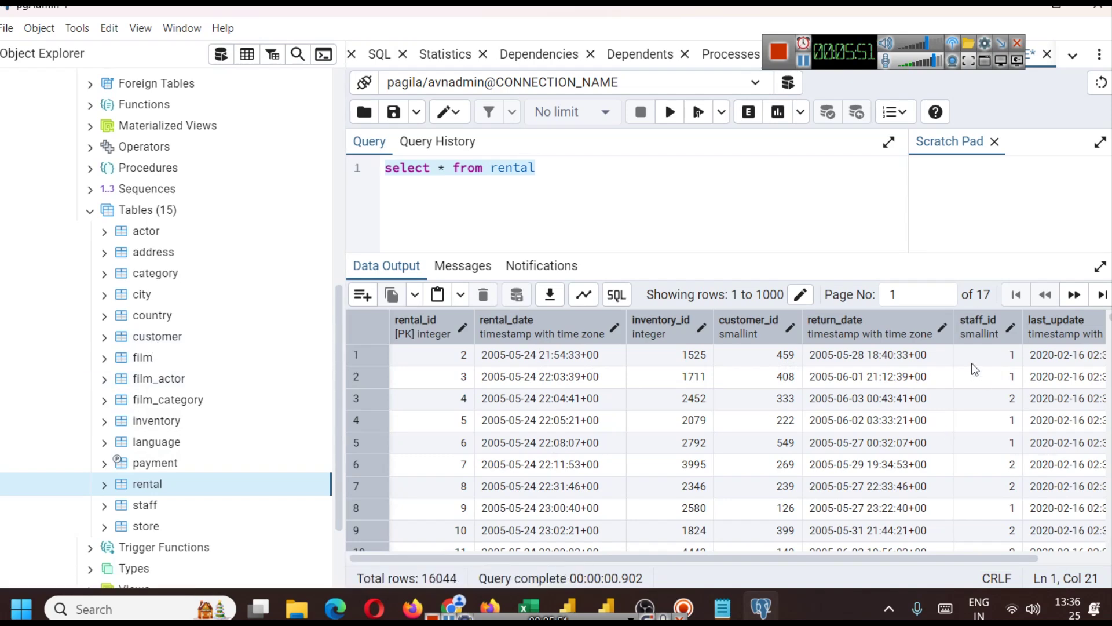
left_click_drag(820, 557, 935, 546)
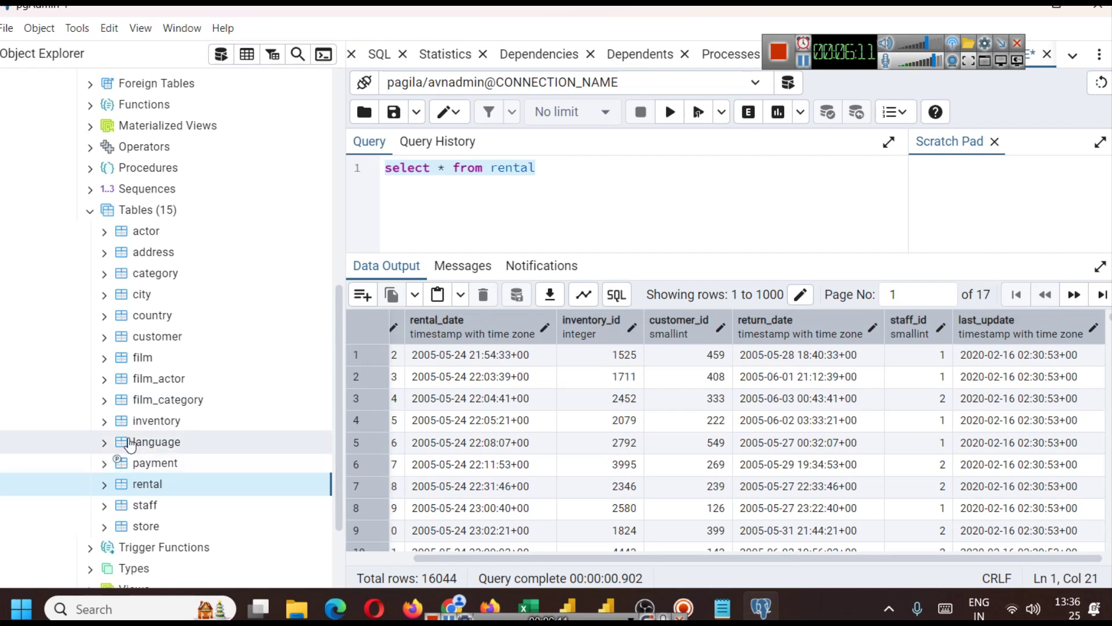
- Minimize pgAdmin and return to the Looker Studio report's PostgreSQL connection
left_click(139, 421)
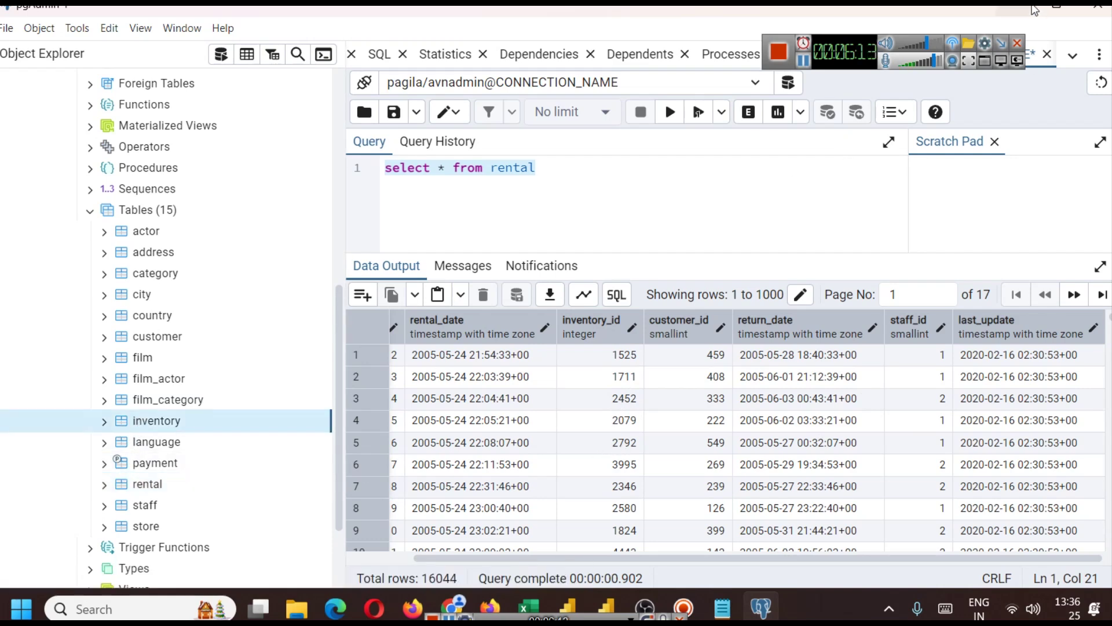
left_click(1056, 6)
scroll(510, 301, "up", 1)
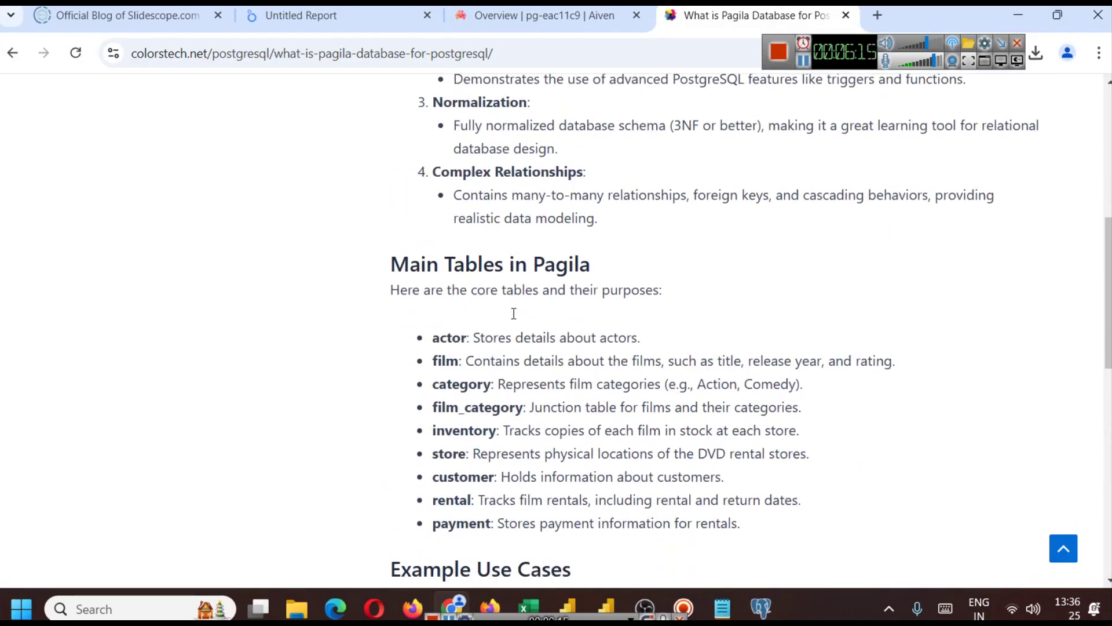
scroll(550, 296, "down", 5)
scroll(571, 290, "down", 3)
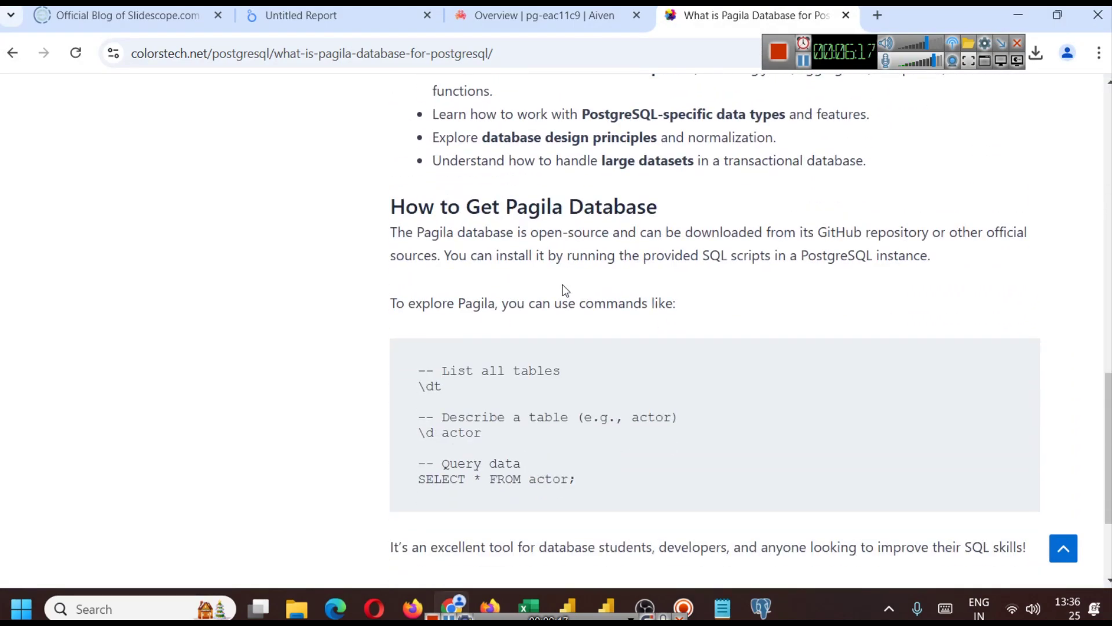
scroll(562, 295, "up", 6)
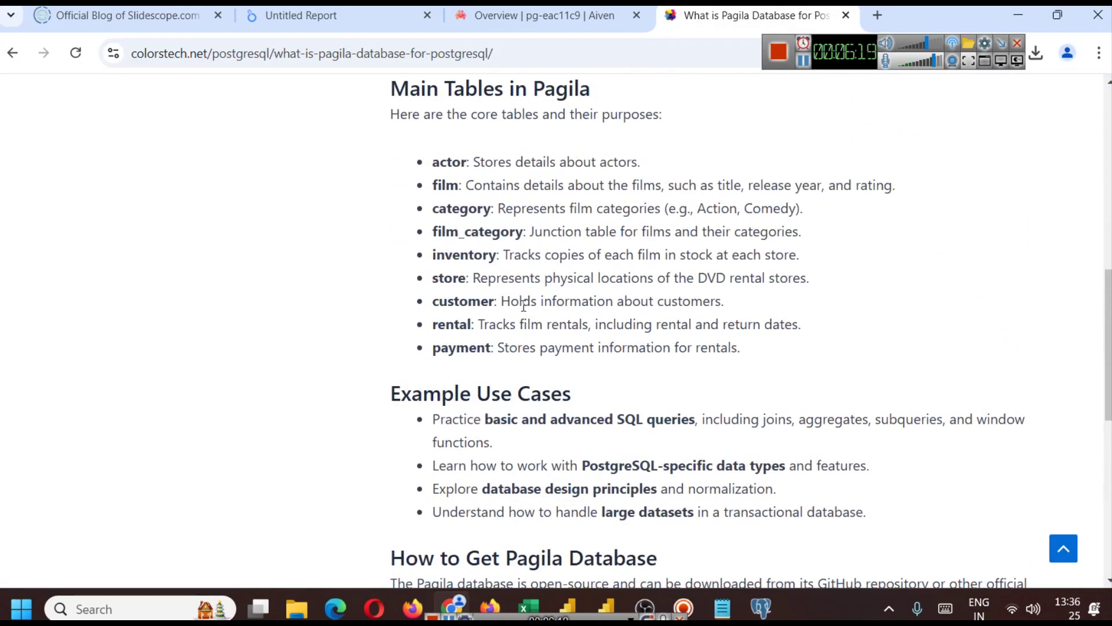
scroll(524, 306, "up", 3)
left_click(330, 15)
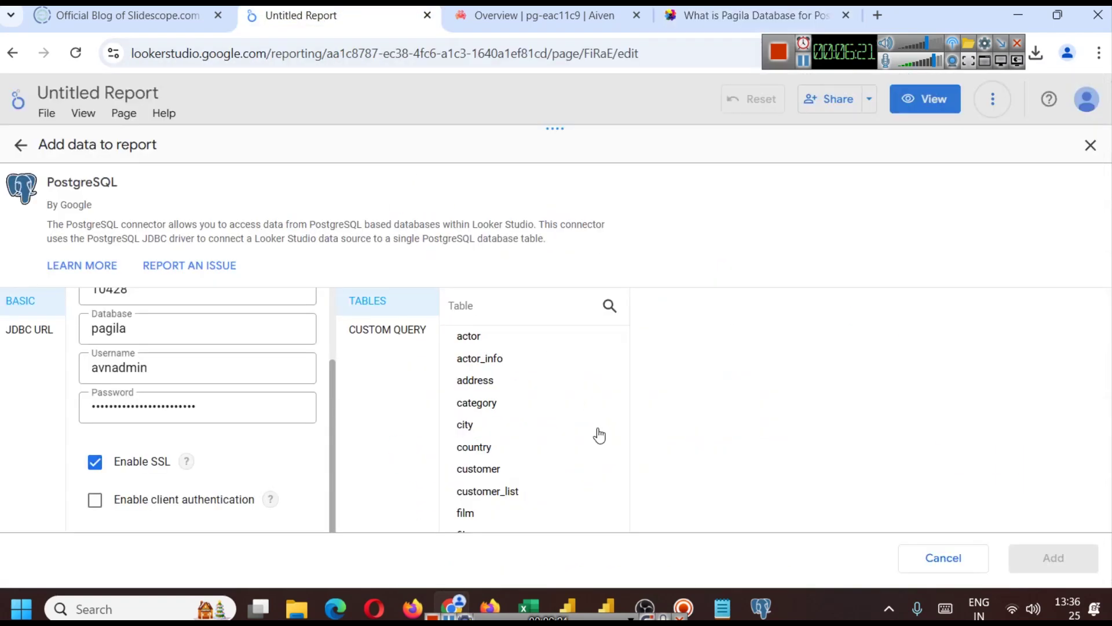
- Select the pagila actor table and add it as the report's data source
scroll(556, 365, "down", 2)
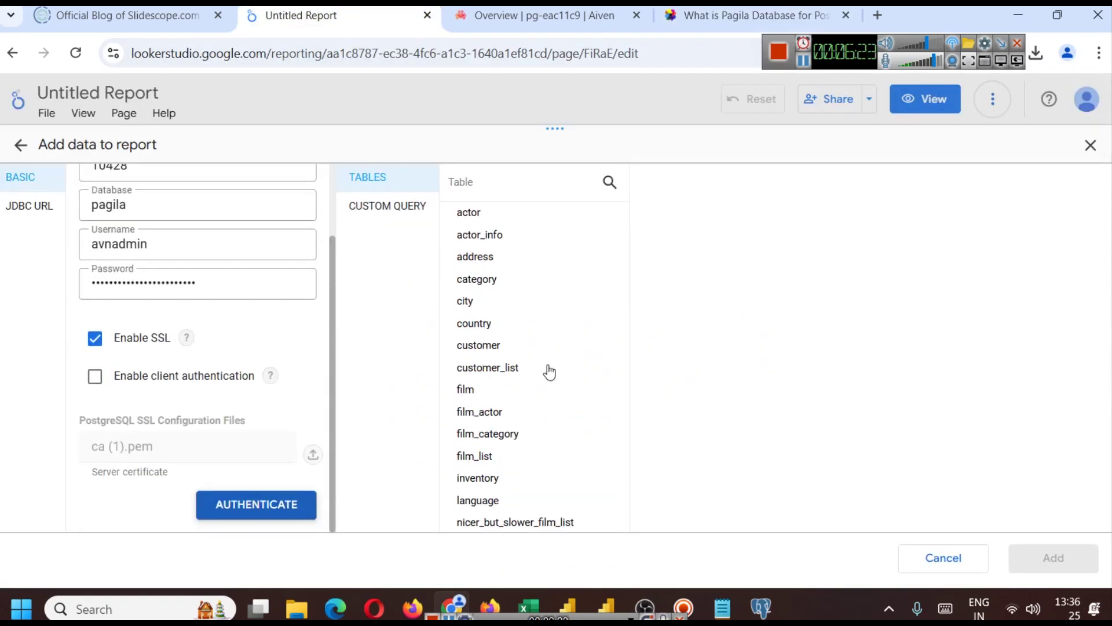
scroll(545, 371, "up", 2)
left_click(495, 342)
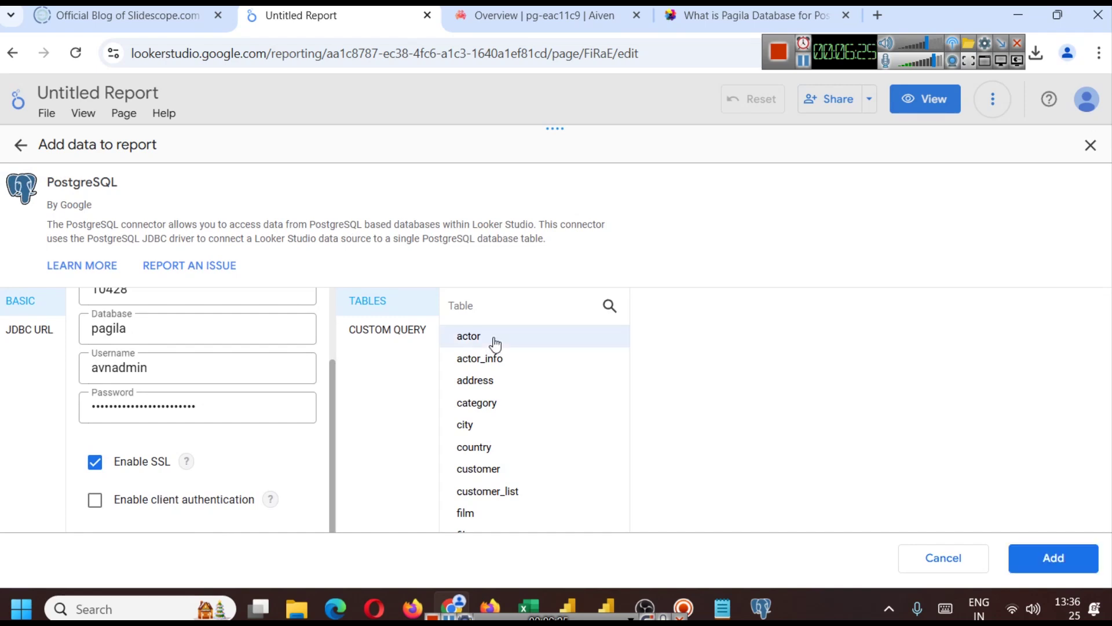
left_click(499, 360)
left_click(502, 344)
scroll(576, 370, "down", 2)
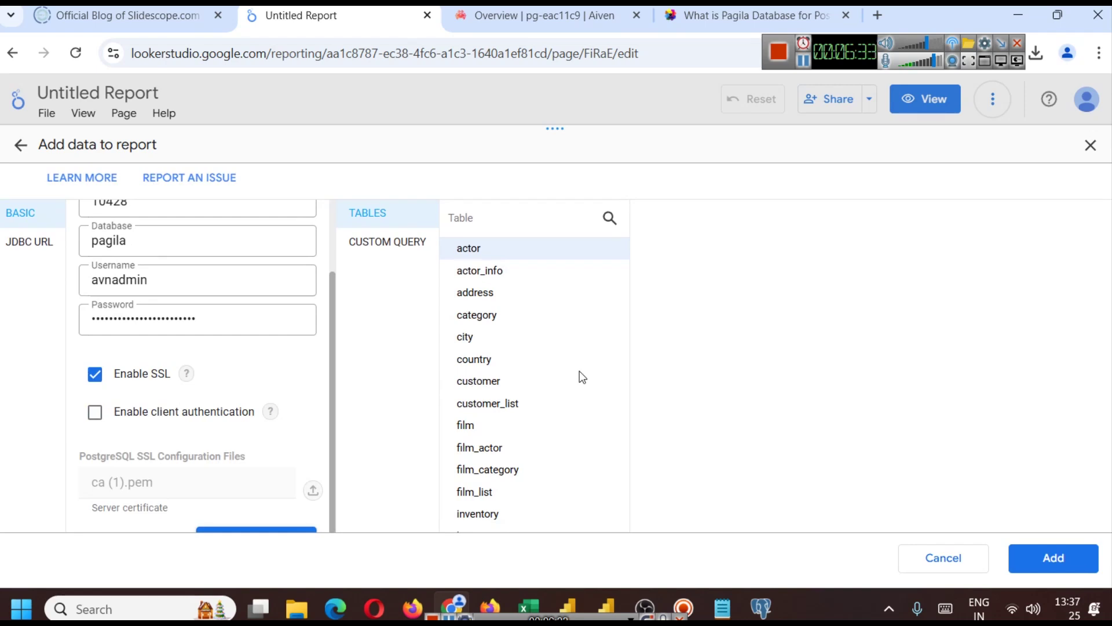
scroll(580, 372, "down", 1)
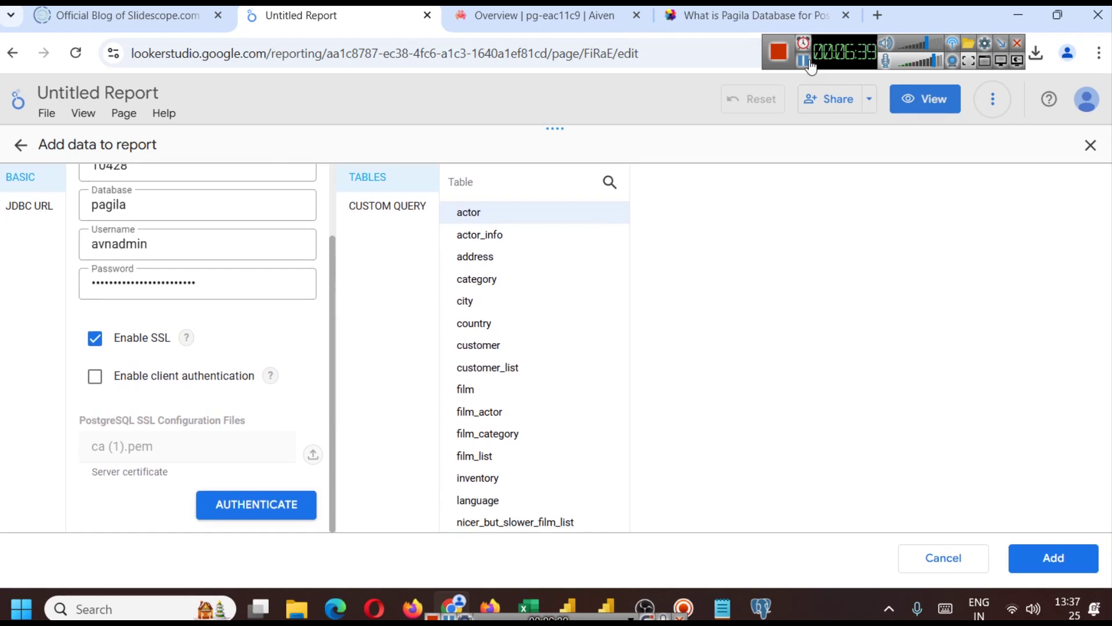
left_click(1051, 557)
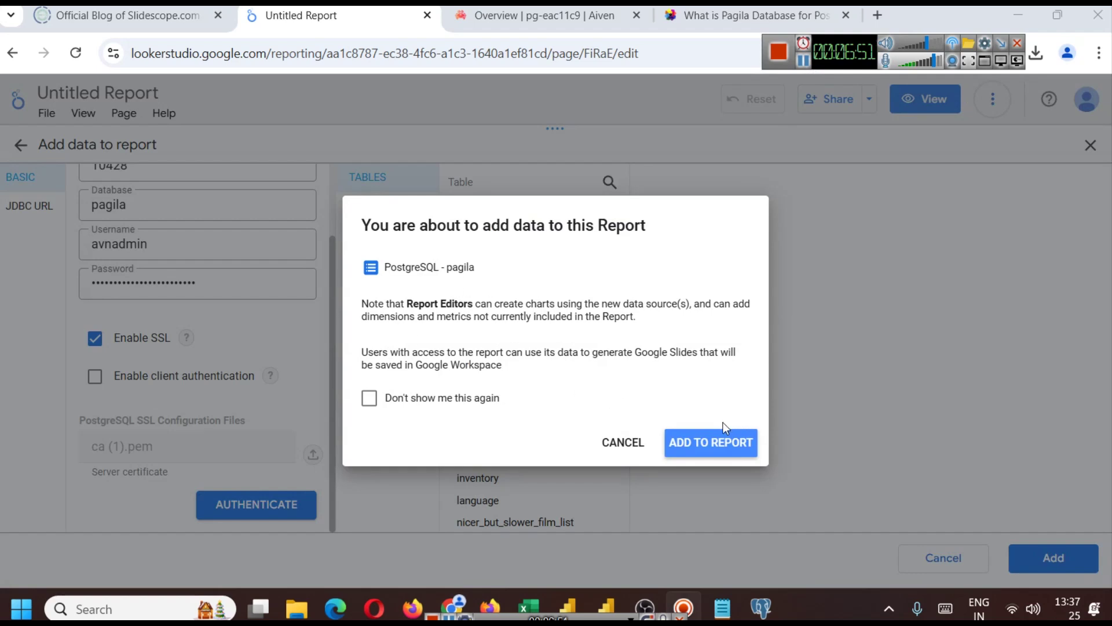
left_click(708, 443)
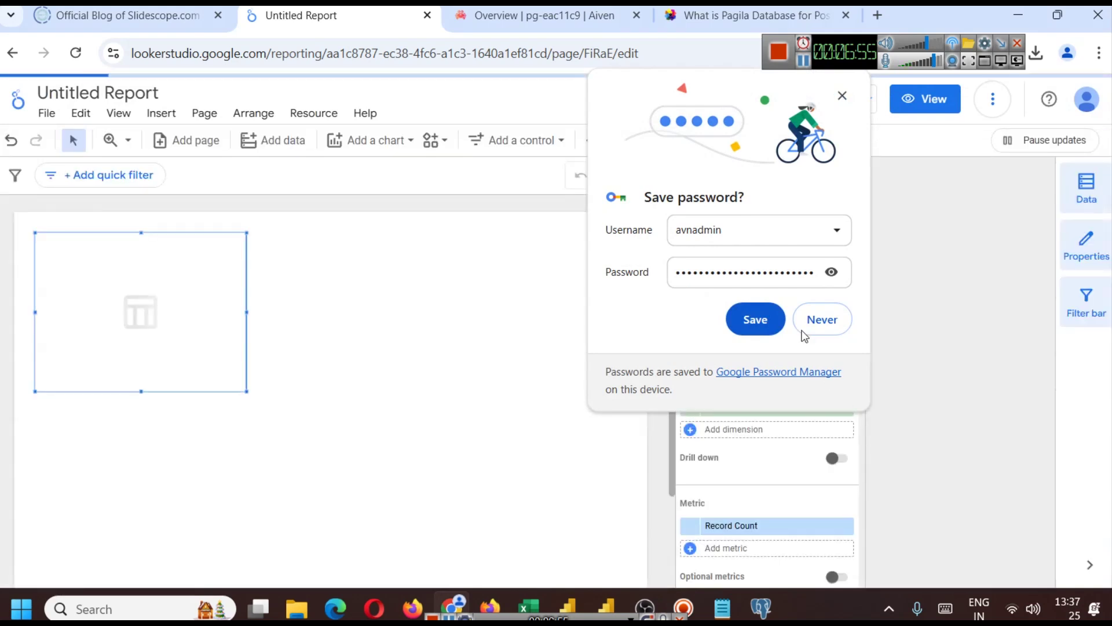
- Decline saving the password, widen the table chart, and add last_name as a second dimension
left_click(758, 322)
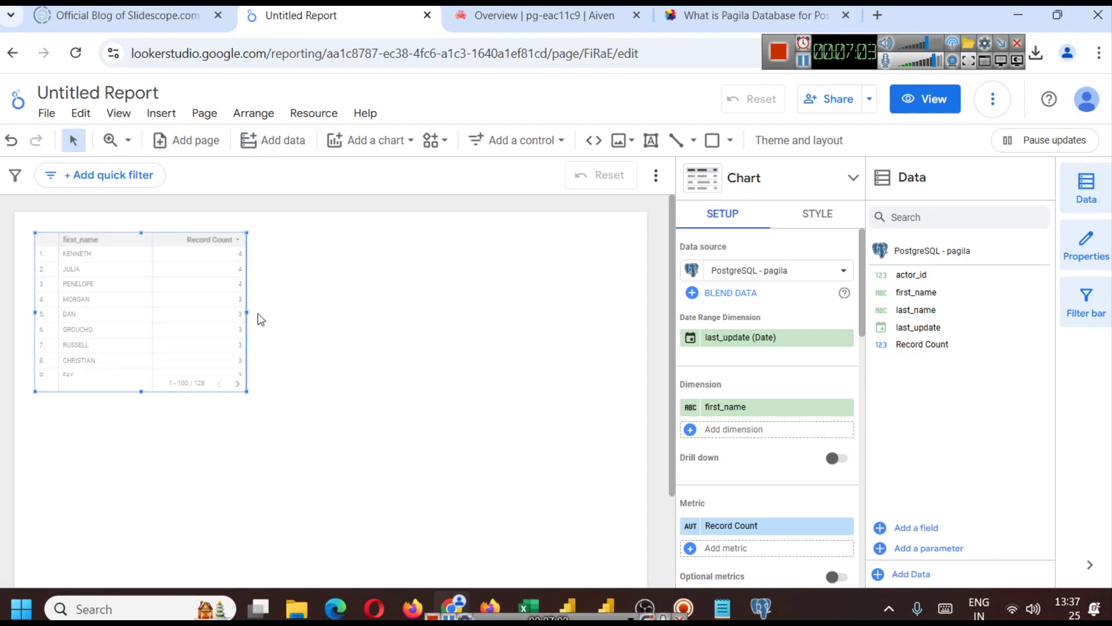
left_click_drag(248, 313, 424, 316)
scroll(198, 293, "down", 5)
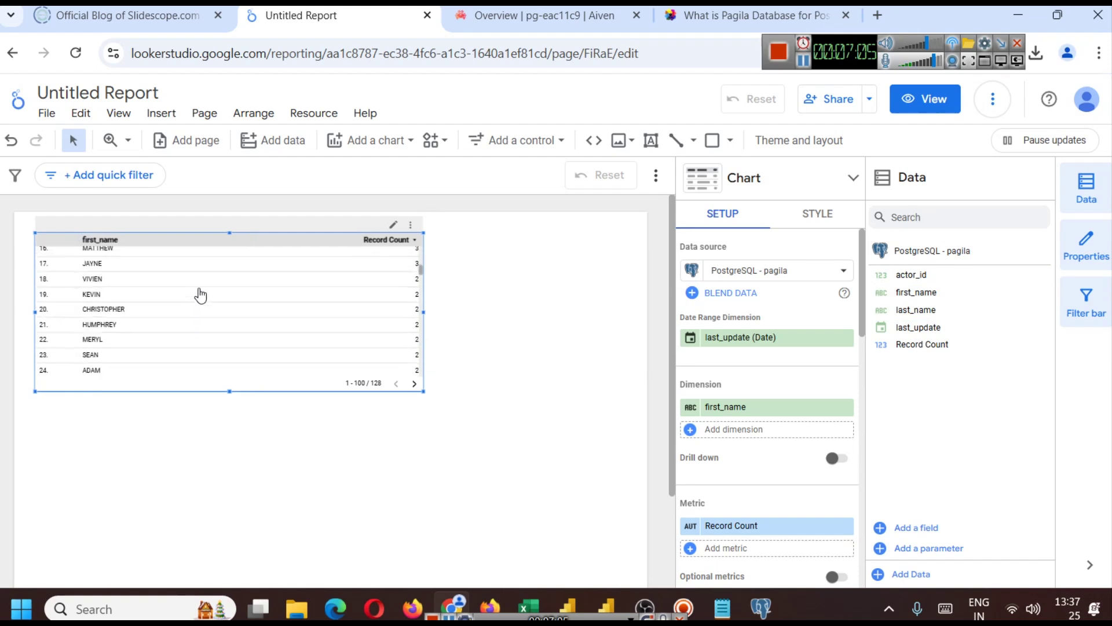
scroll(212, 298, "up", 5)
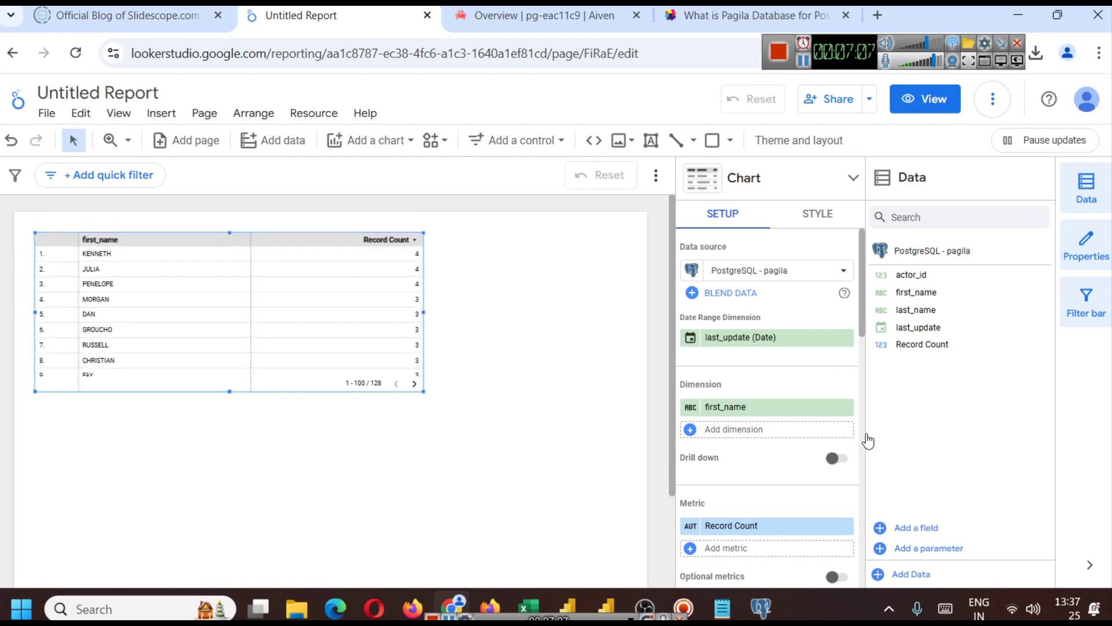
left_click_drag(925, 314, 777, 446)
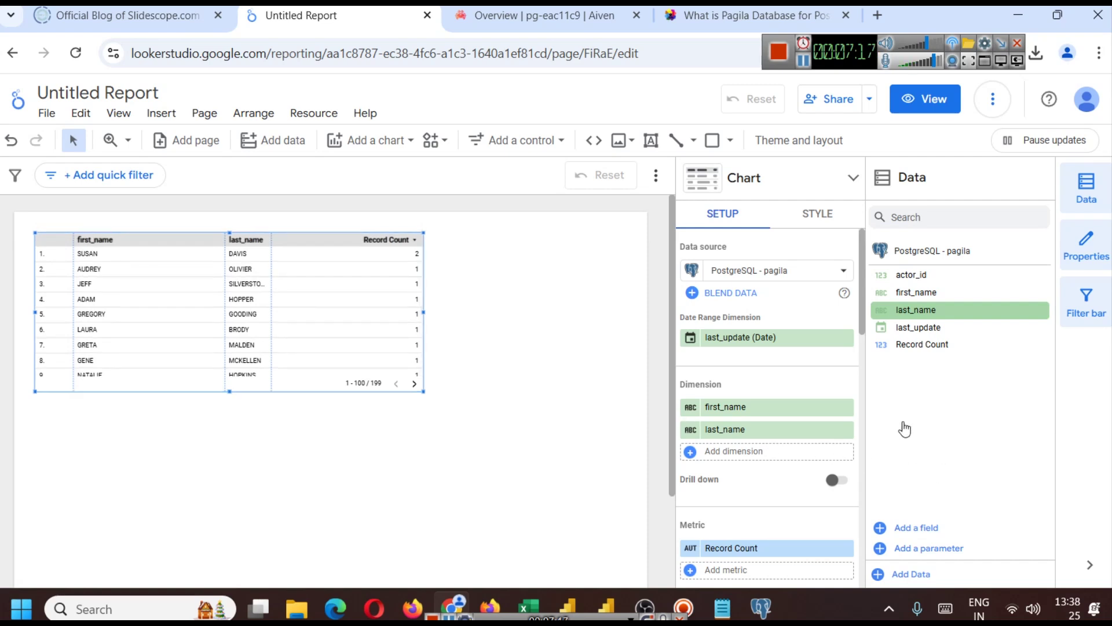
- Start adding more data and search 'post' to open the PostgreSQL connector
left_click(925, 575)
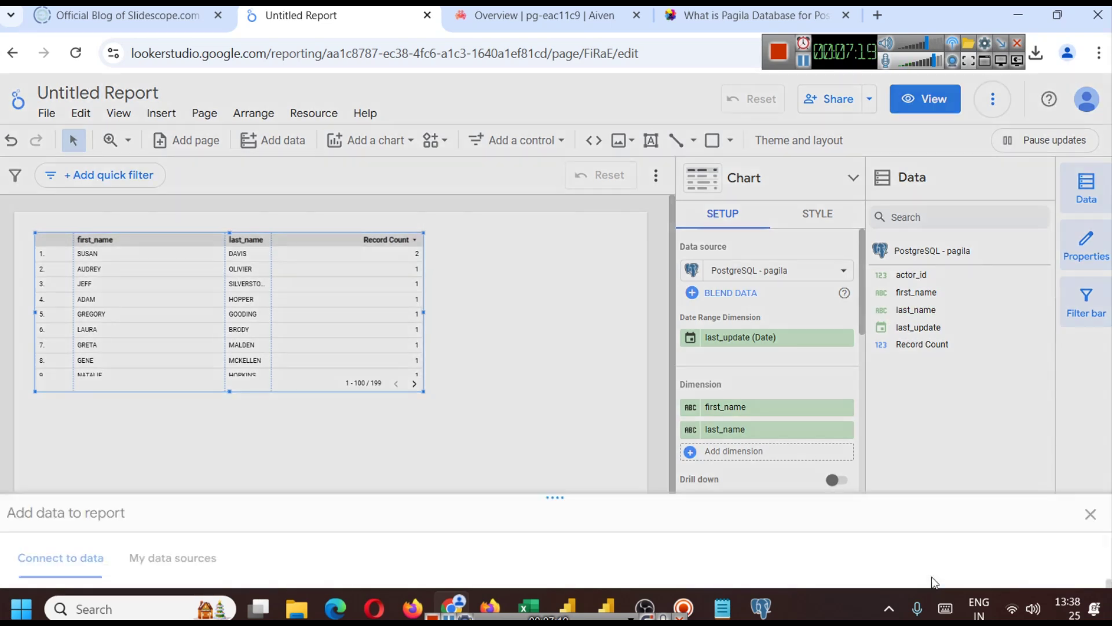
scroll(228, 450, "down", 2)
scroll(228, 405, "up", 2)
left_click(193, 332)
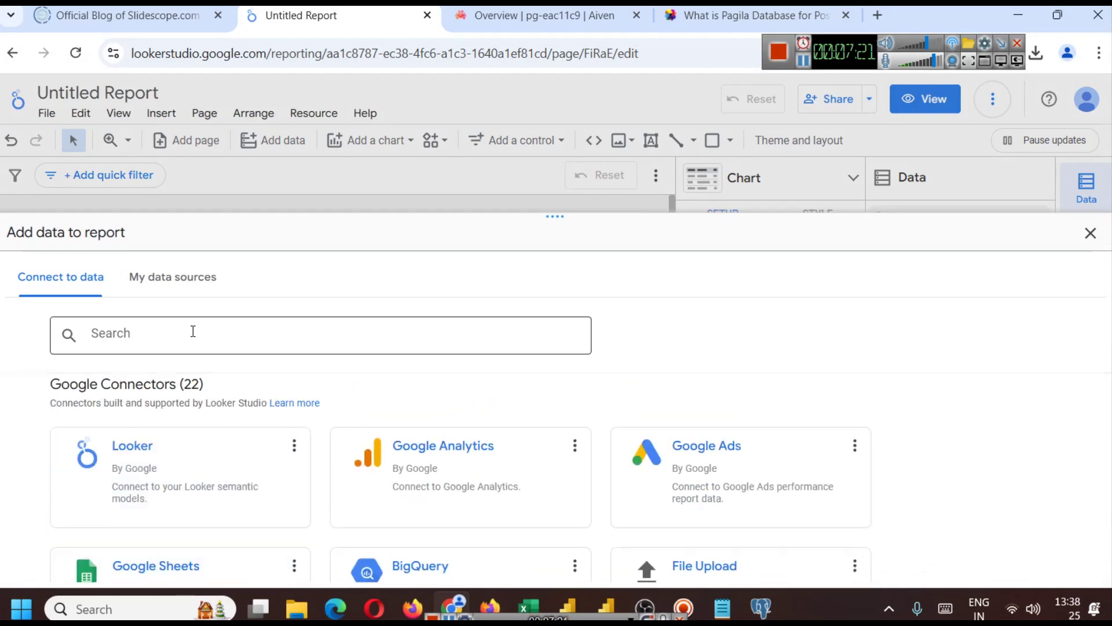
left_click(193, 331)
type("post")
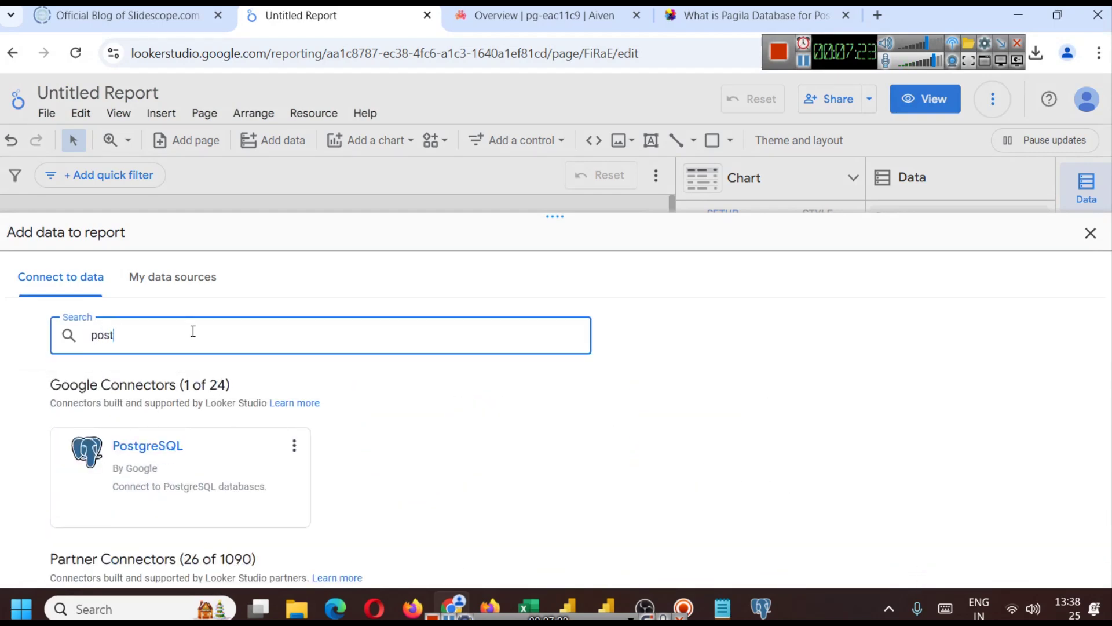
left_click(210, 474)
- Pick the actor_info table from the pagila tables list
scroll(231, 457, "down", 2)
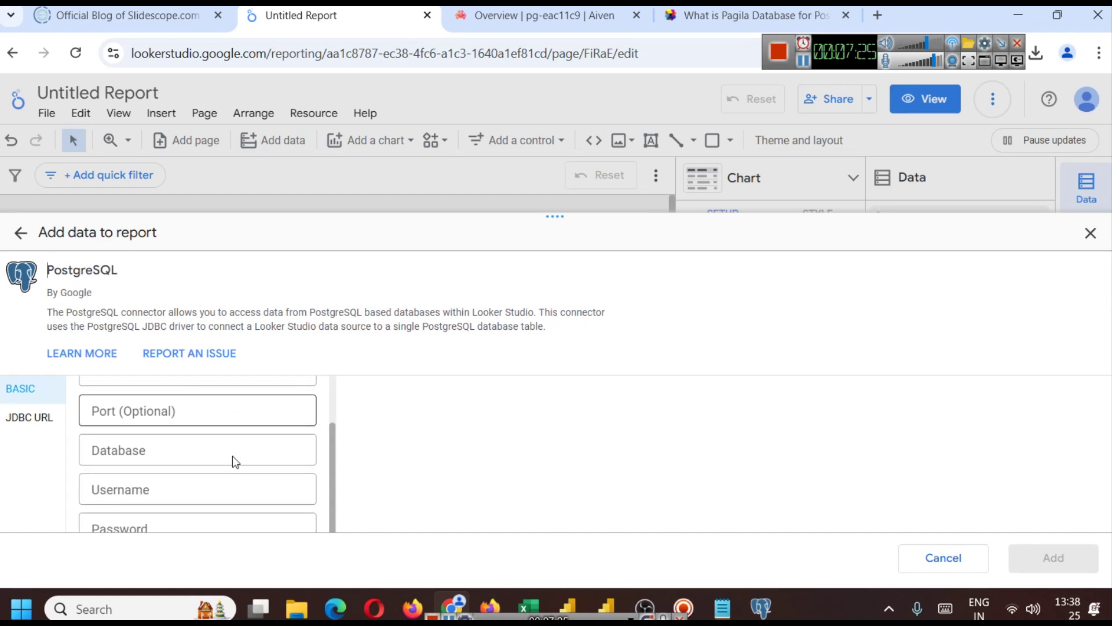
scroll(233, 455, "up", 2)
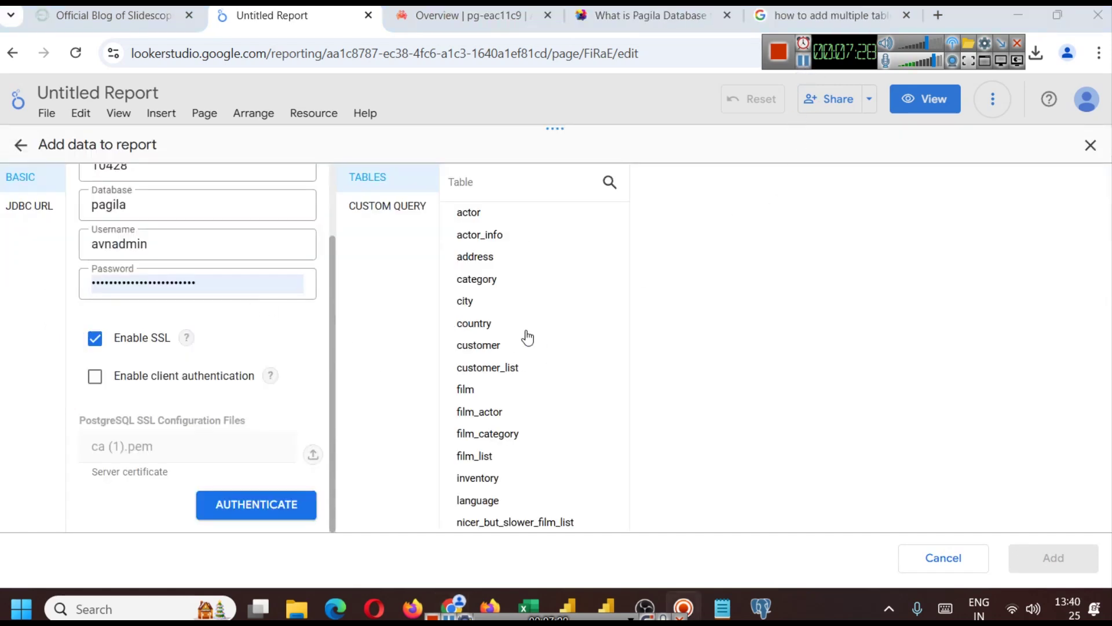
scroll(521, 330, "up", 2)
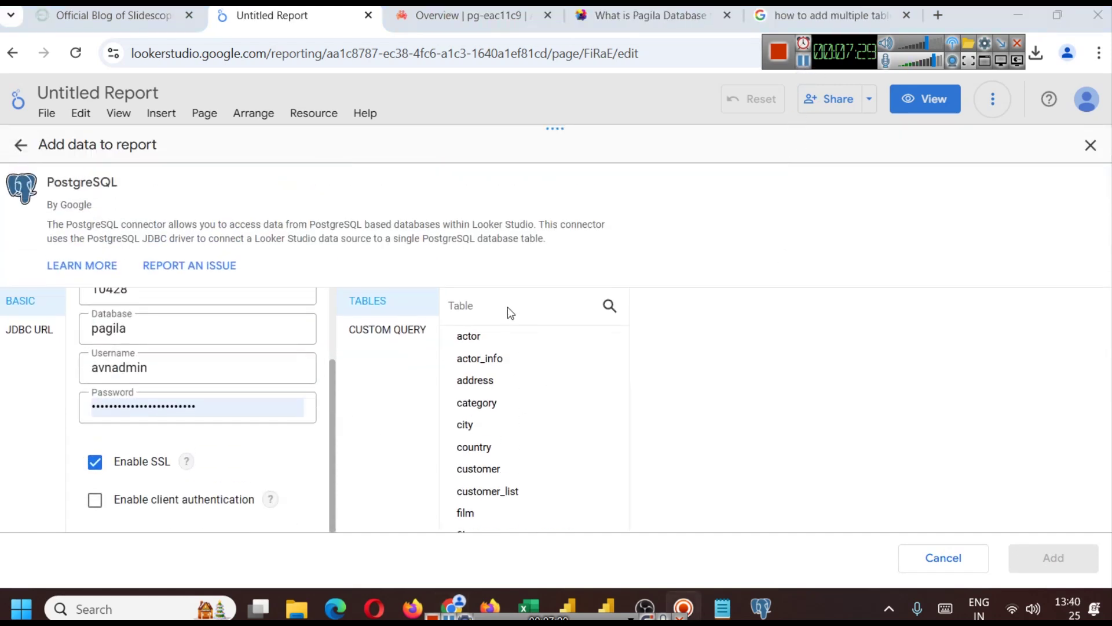
left_click(504, 360)
scroll(631, 380, "down", 2)
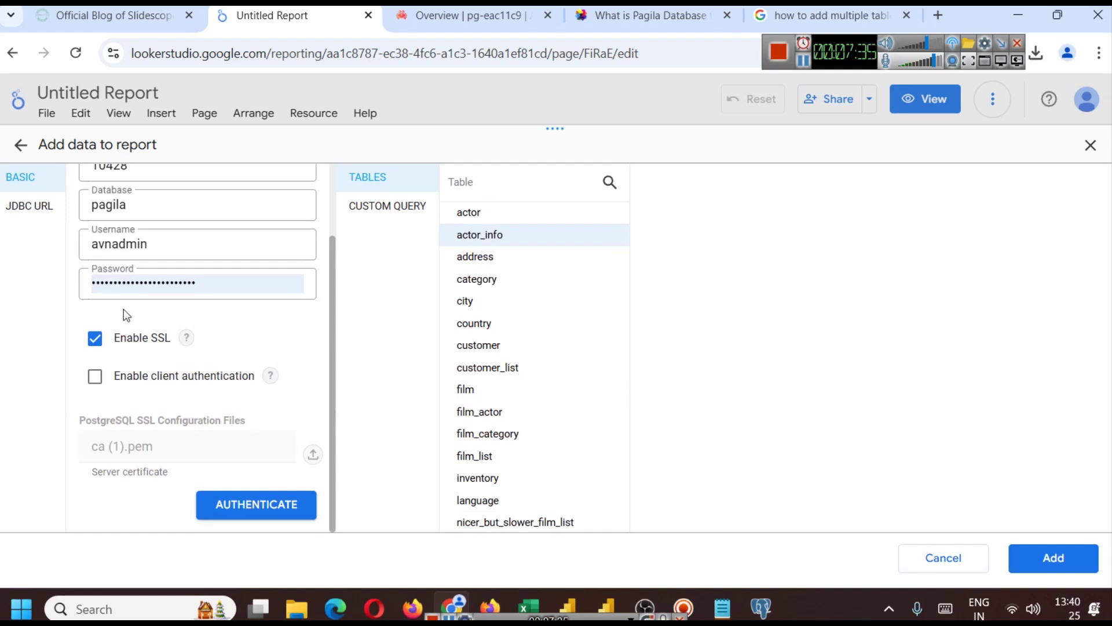
scroll(124, 308, "up", 2)
scroll(242, 346, "down", 2)
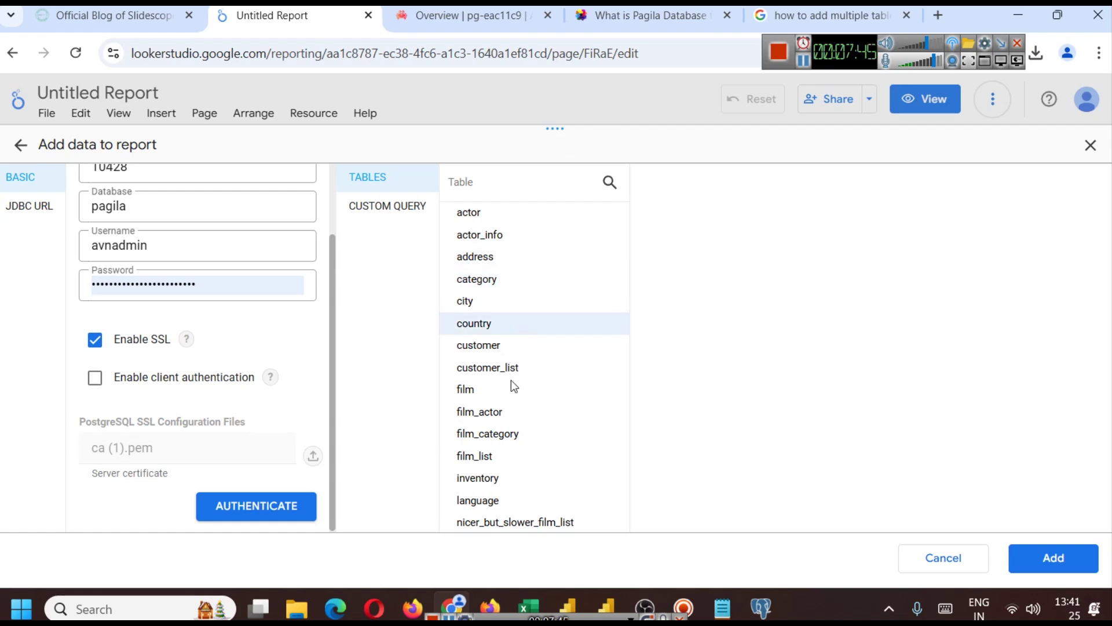
scroll(513, 387, "up", 2)
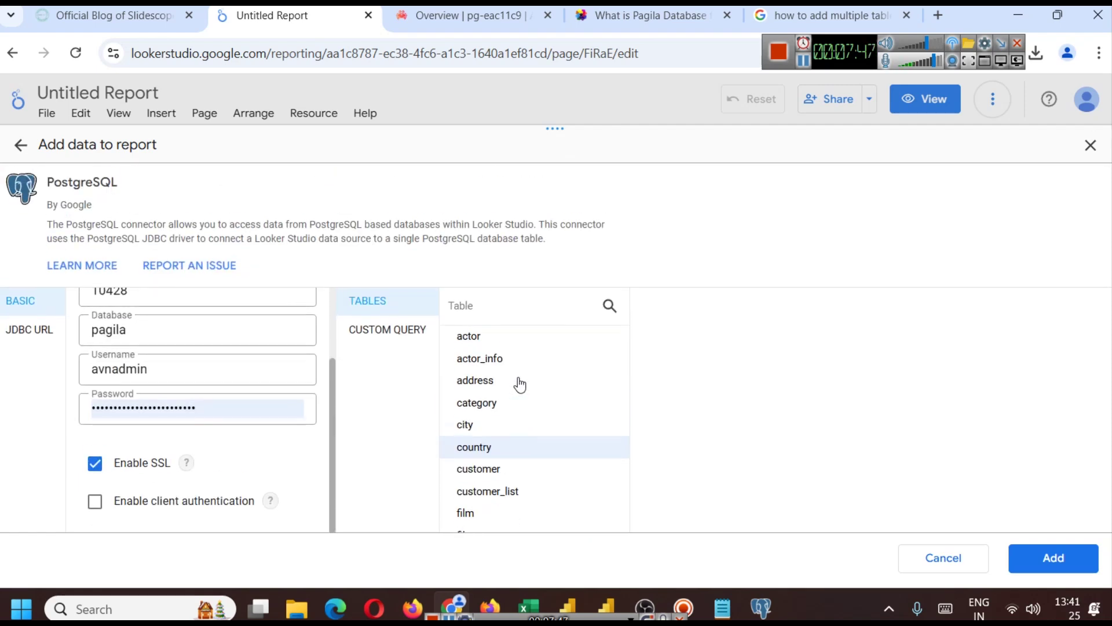
scroll(551, 388, "down", 2)
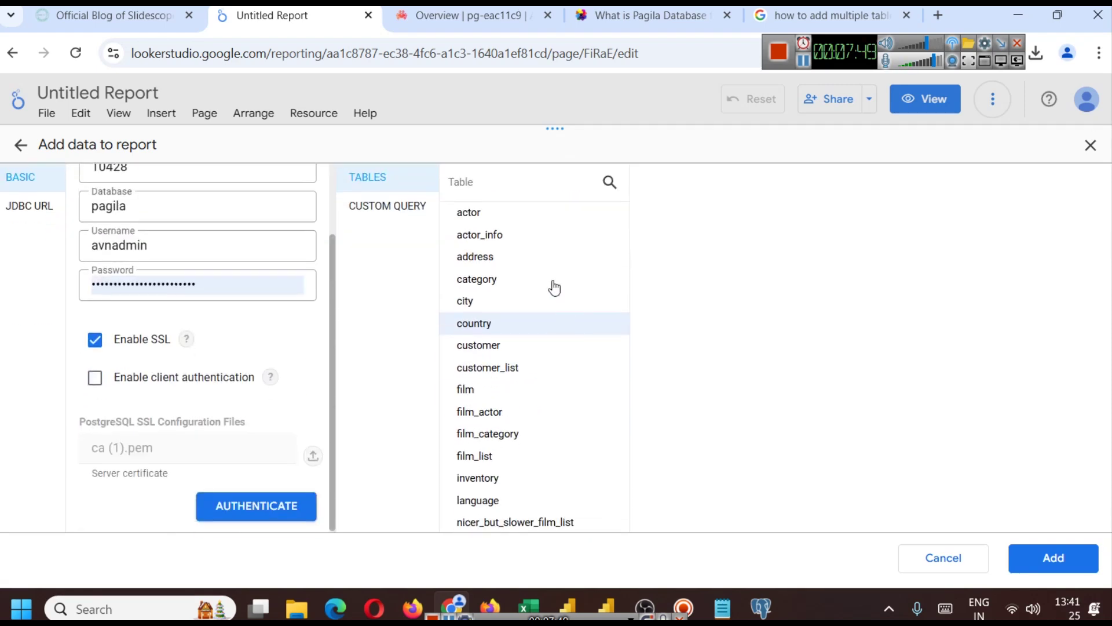
left_click(512, 236)
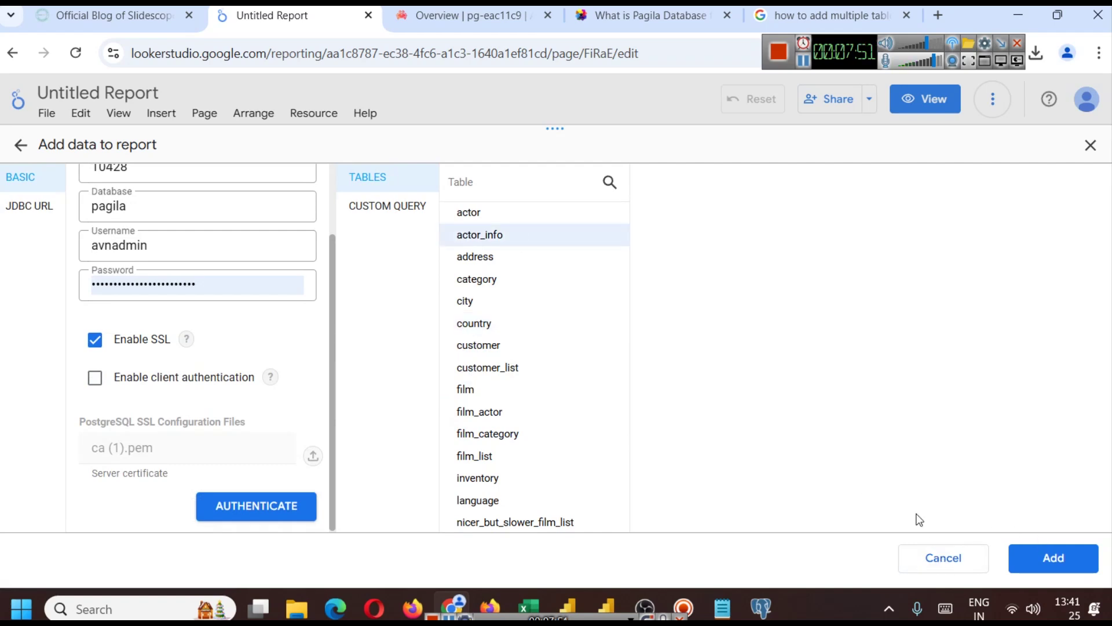
- Select actor_info from the TABLES list and add it to the report as a second source
left_click(404, 205)
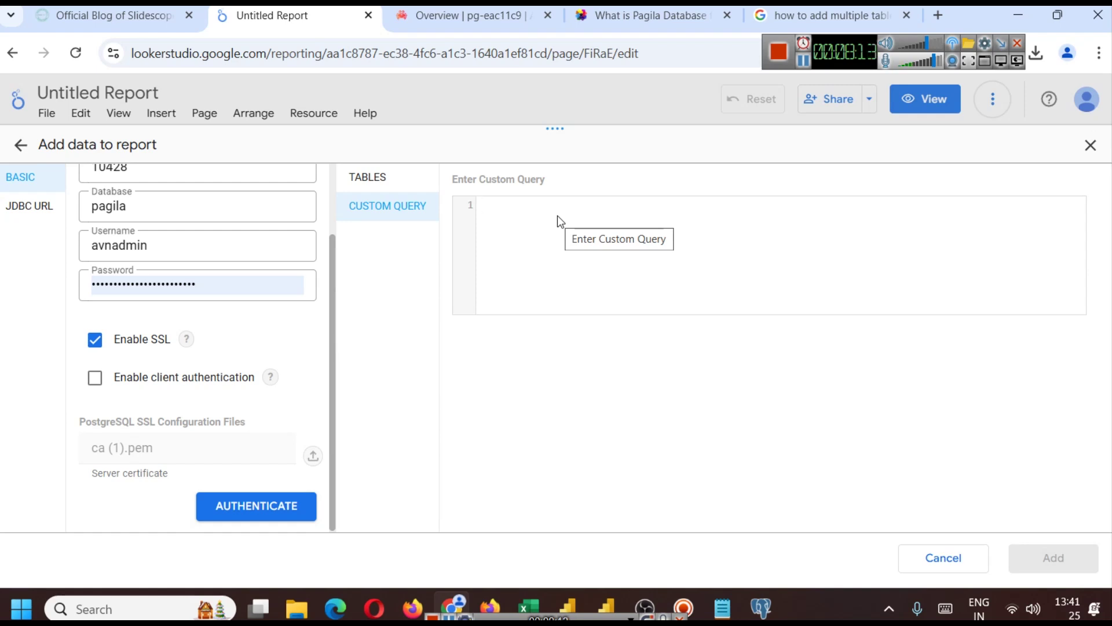
left_click(387, 181)
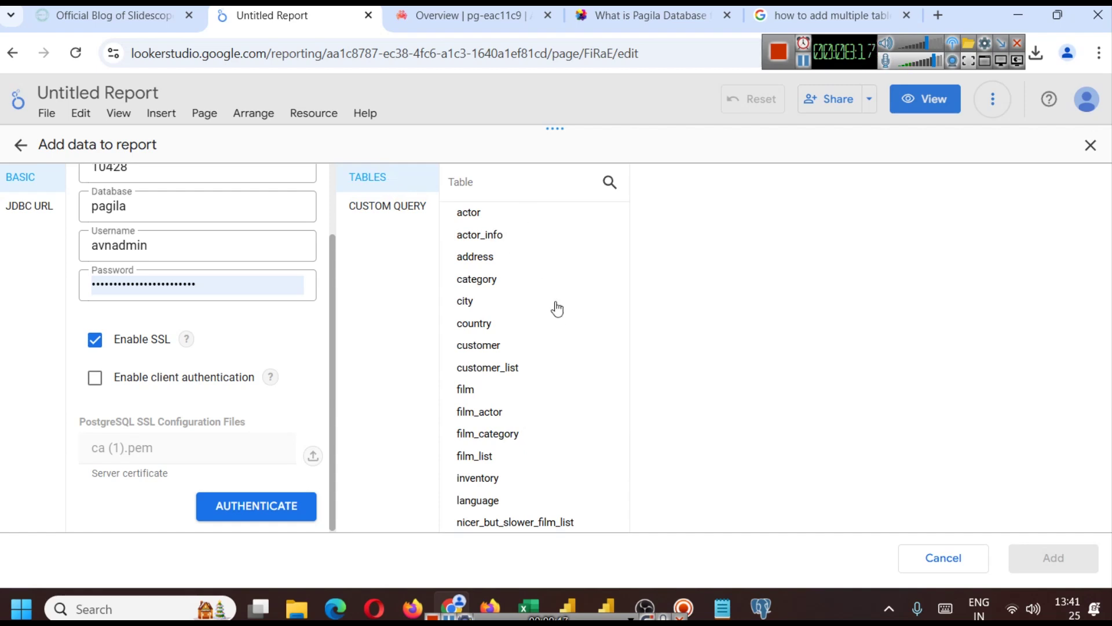
left_click(499, 237)
left_click(1038, 573)
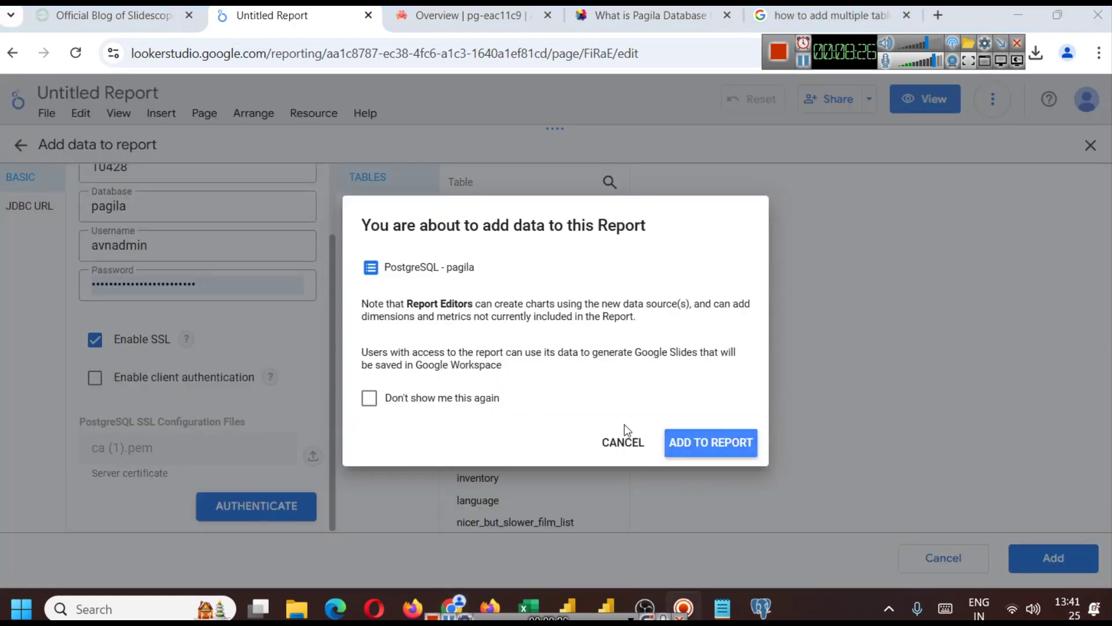
left_click(686, 444)
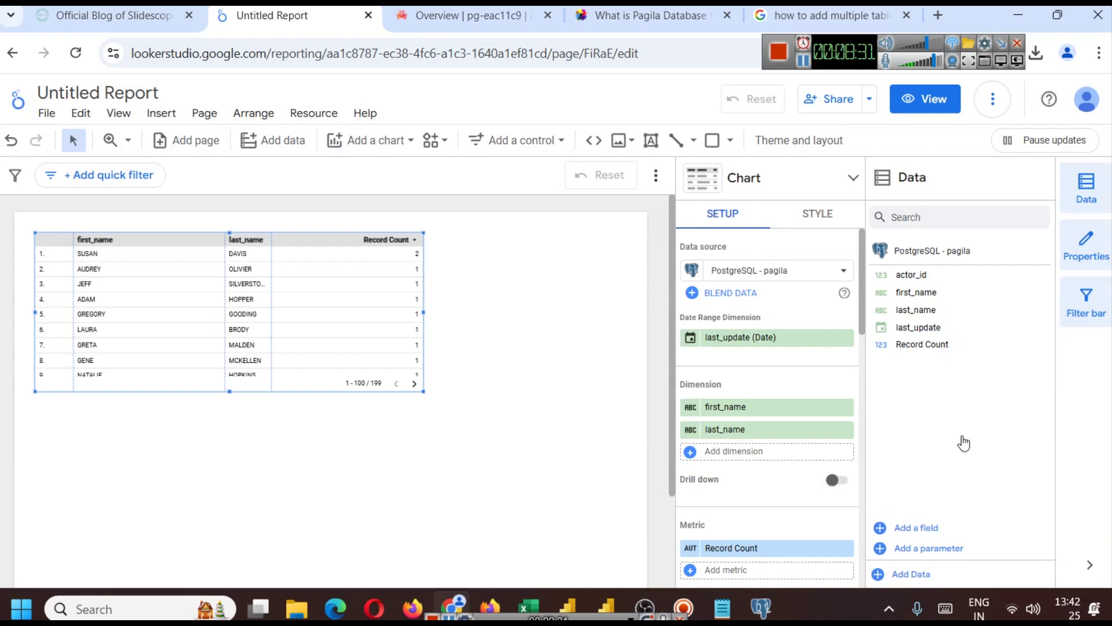
- Point the chart at the second pagila source and back, then open that unused source for editing
left_click(786, 270)
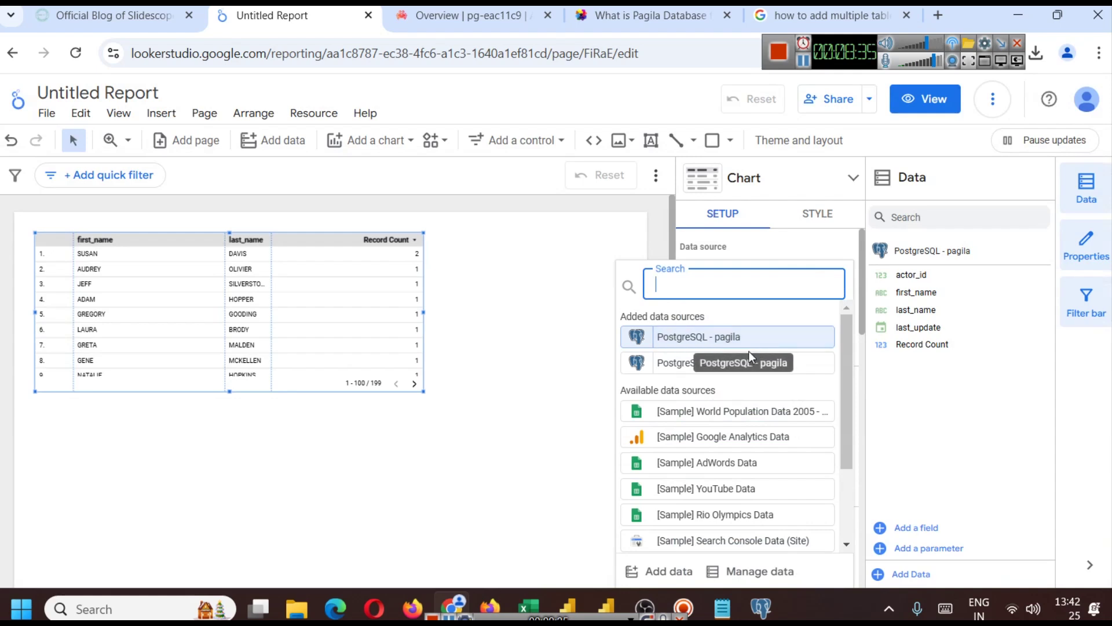
left_click(718, 363)
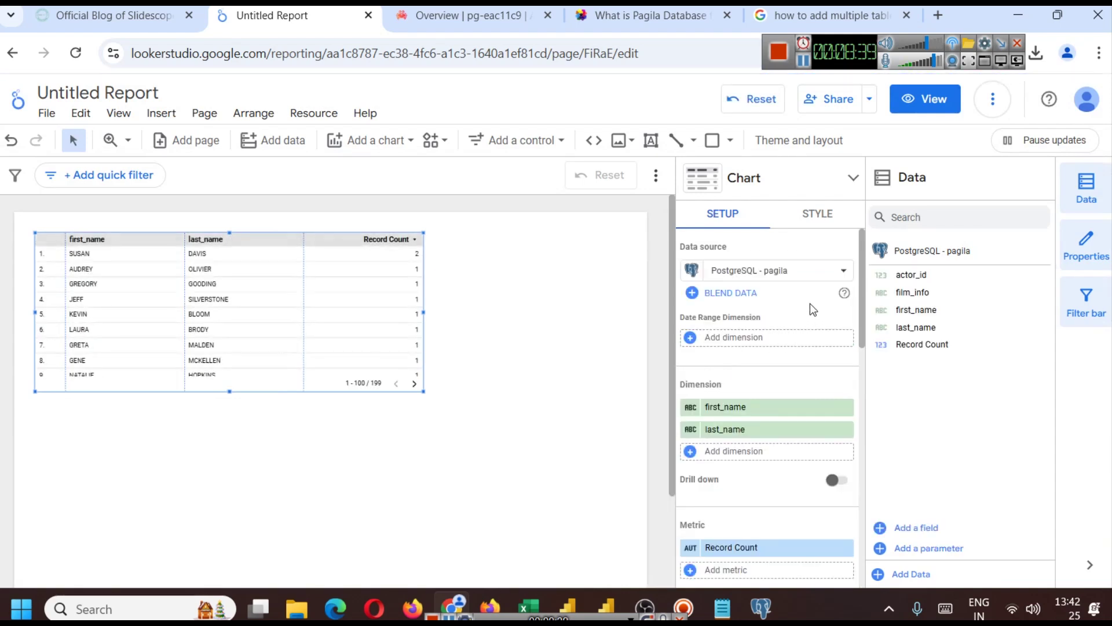
left_click(794, 272)
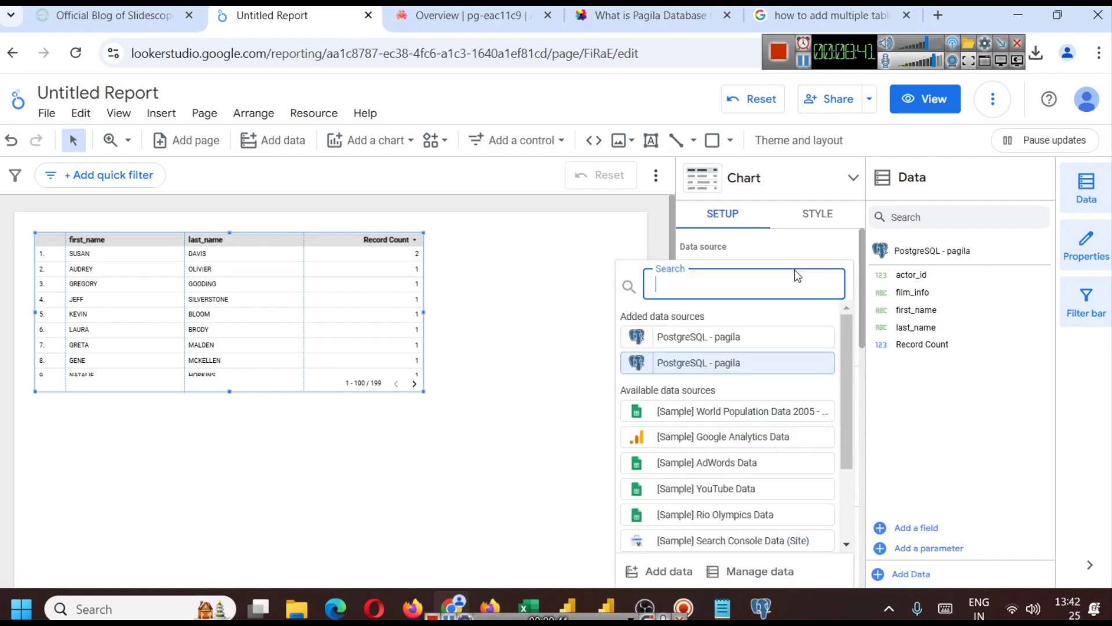
left_click(761, 342)
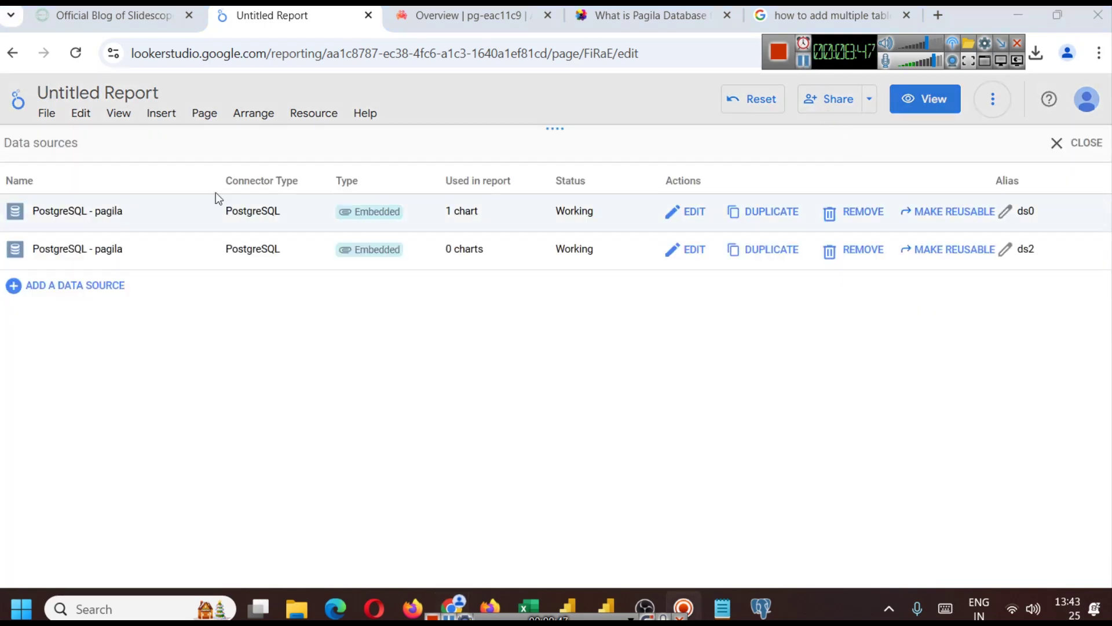
left_click_drag(541, 130, 553, 423)
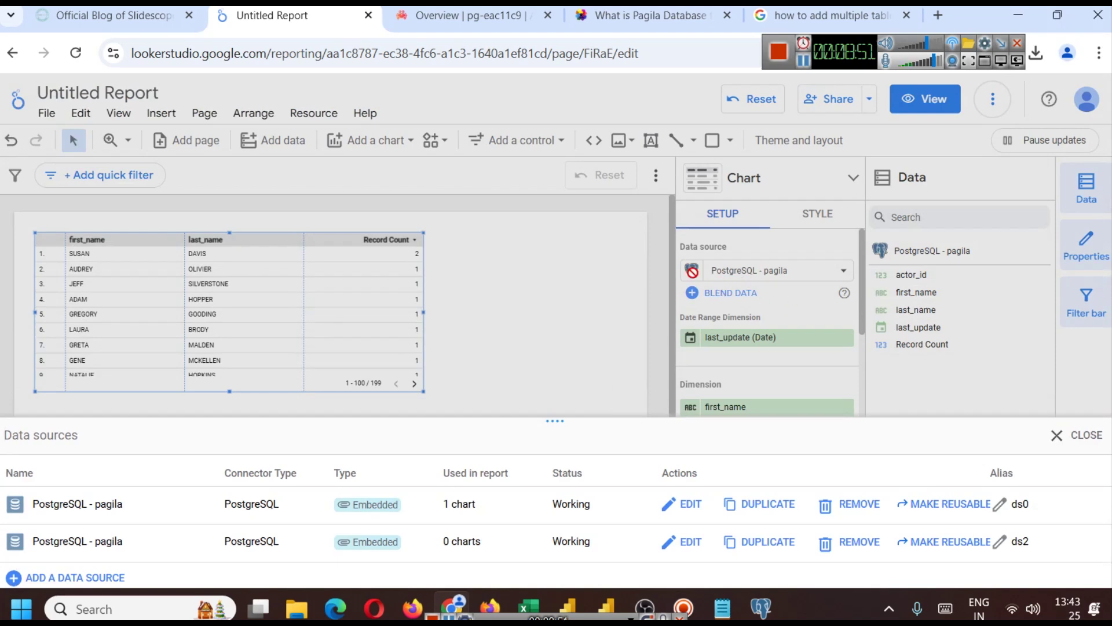
left_click_drag(561, 423, 555, 216)
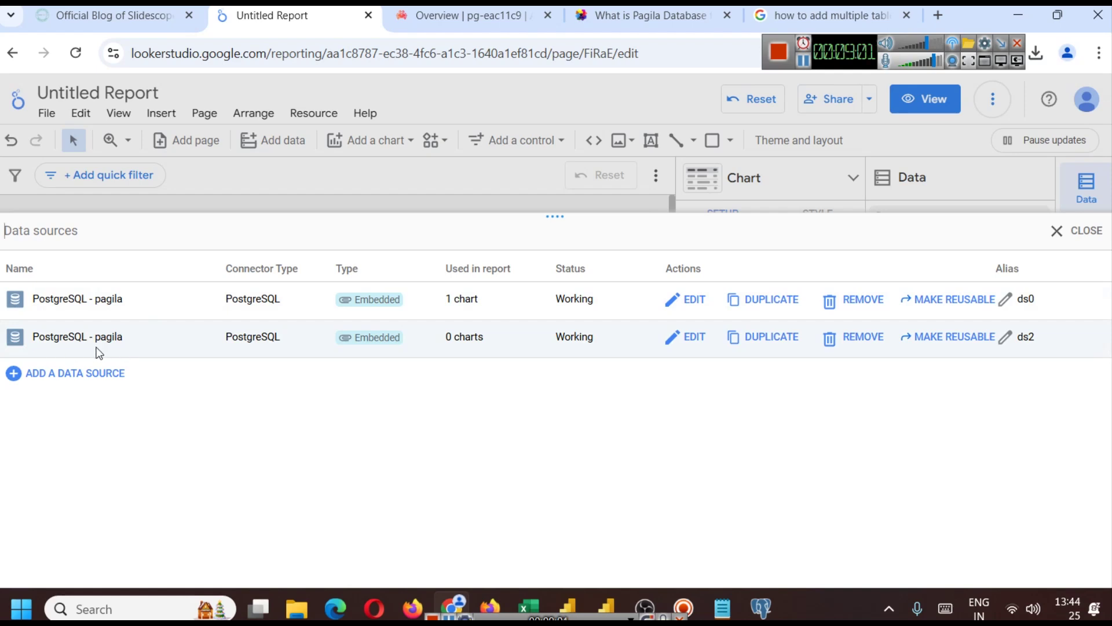
left_click(679, 340)
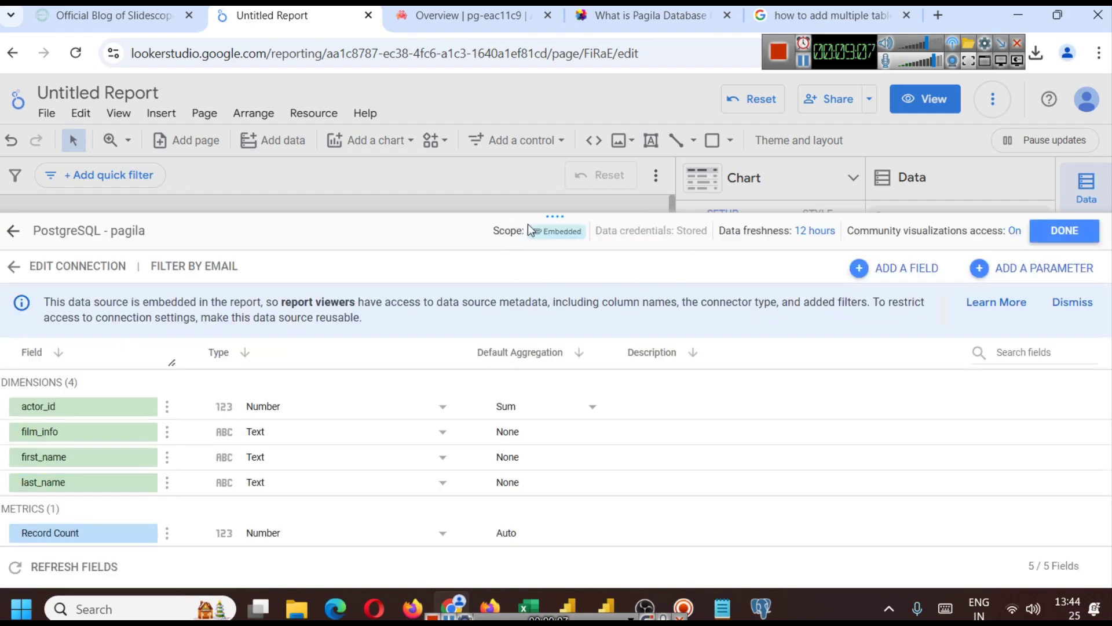
- Reconnect the second pagila source to the category table instead of actor_info
left_click_drag(552, 219, 579, 112)
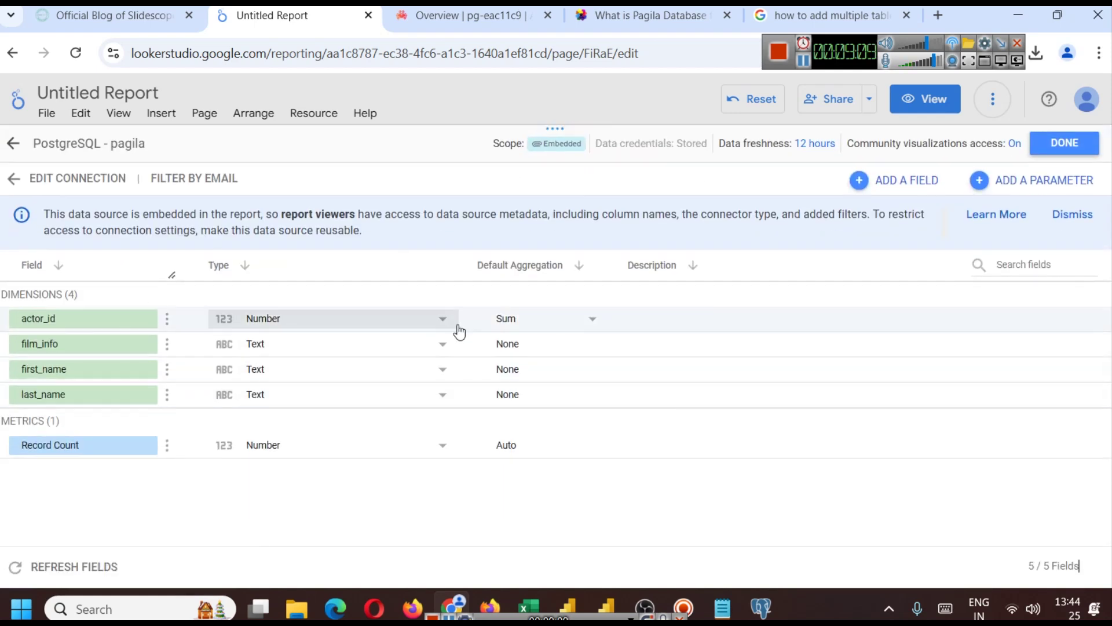
left_click(23, 178)
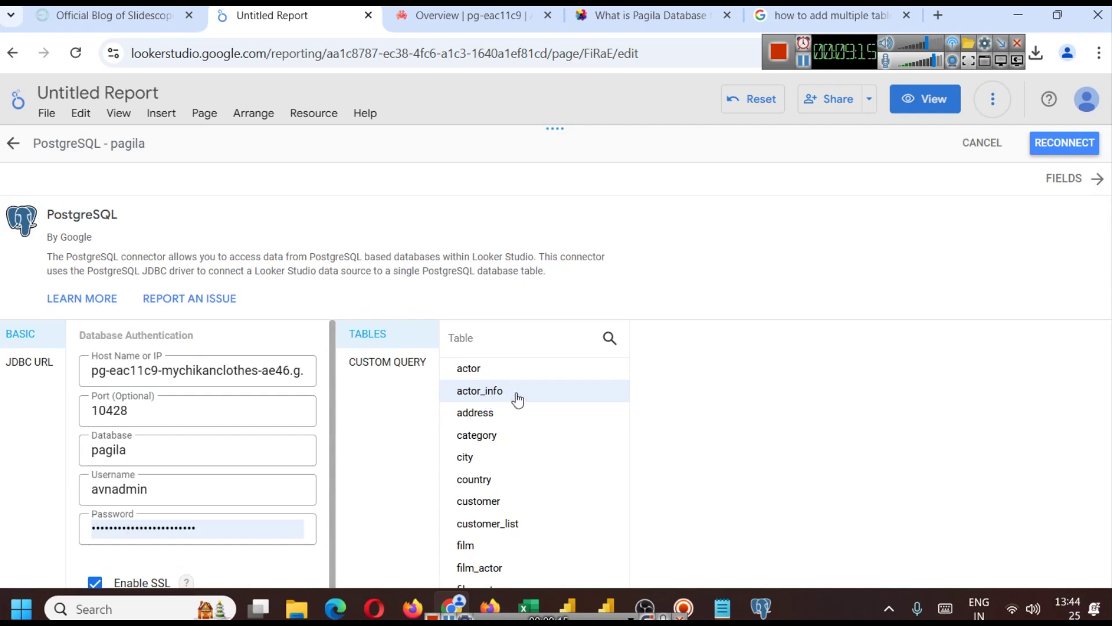
scroll(518, 394, "down", 2)
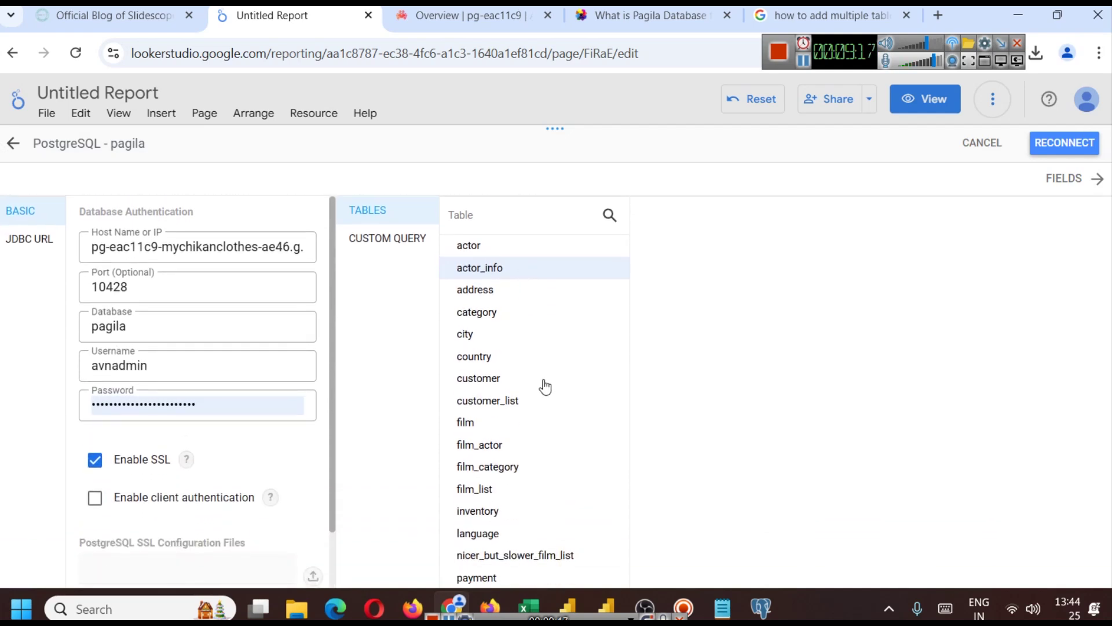
left_click(467, 313)
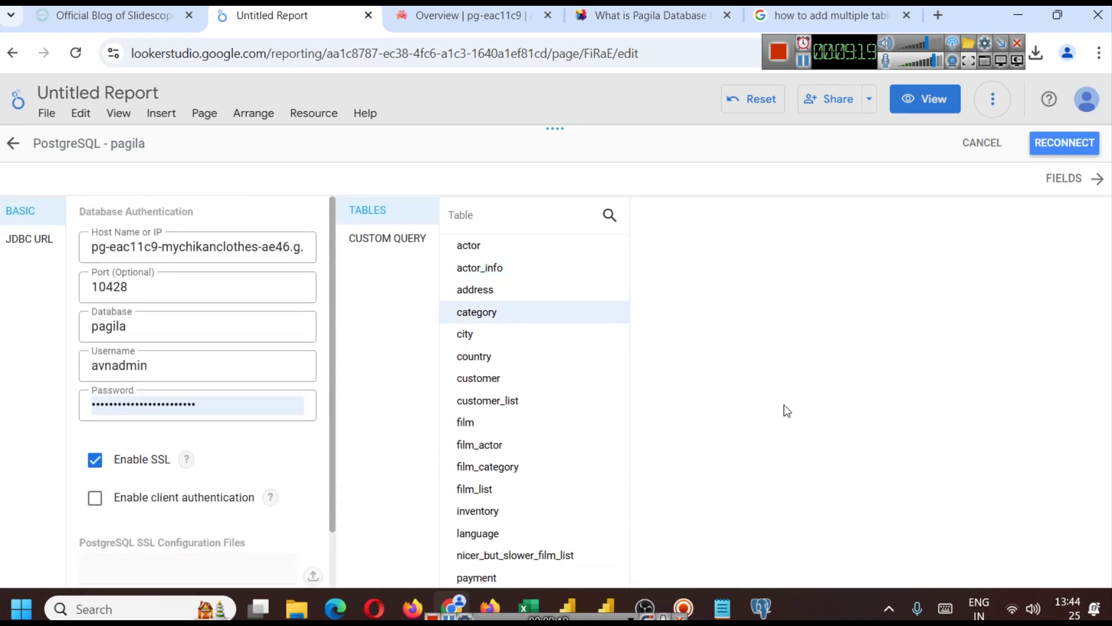
left_click(1065, 143)
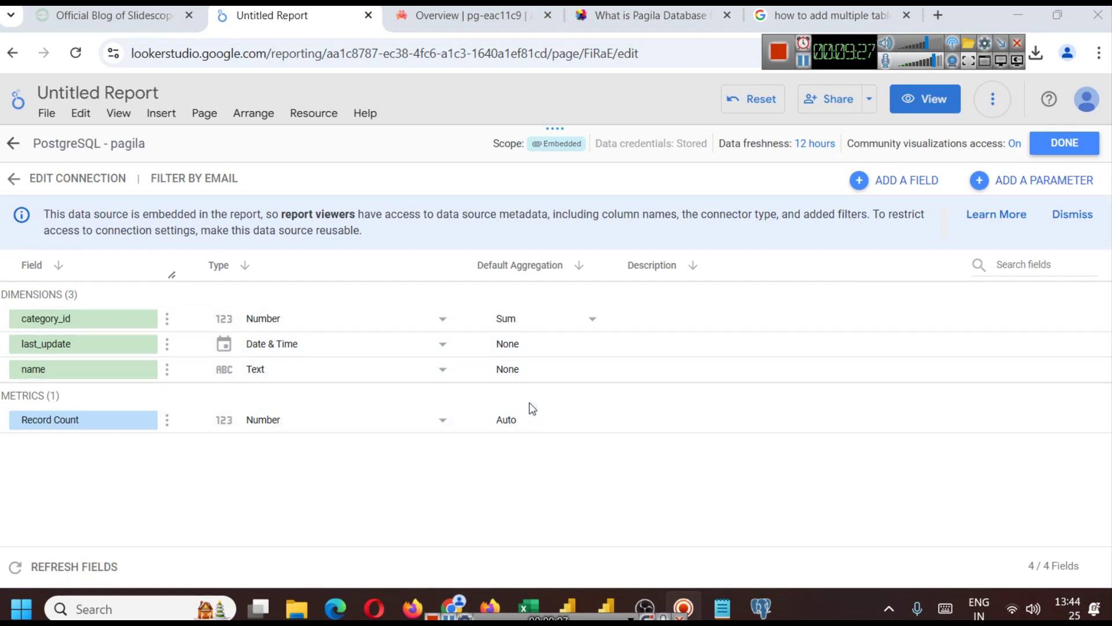
- Rename the category source to pagila_category and save it
left_click(96, 142)
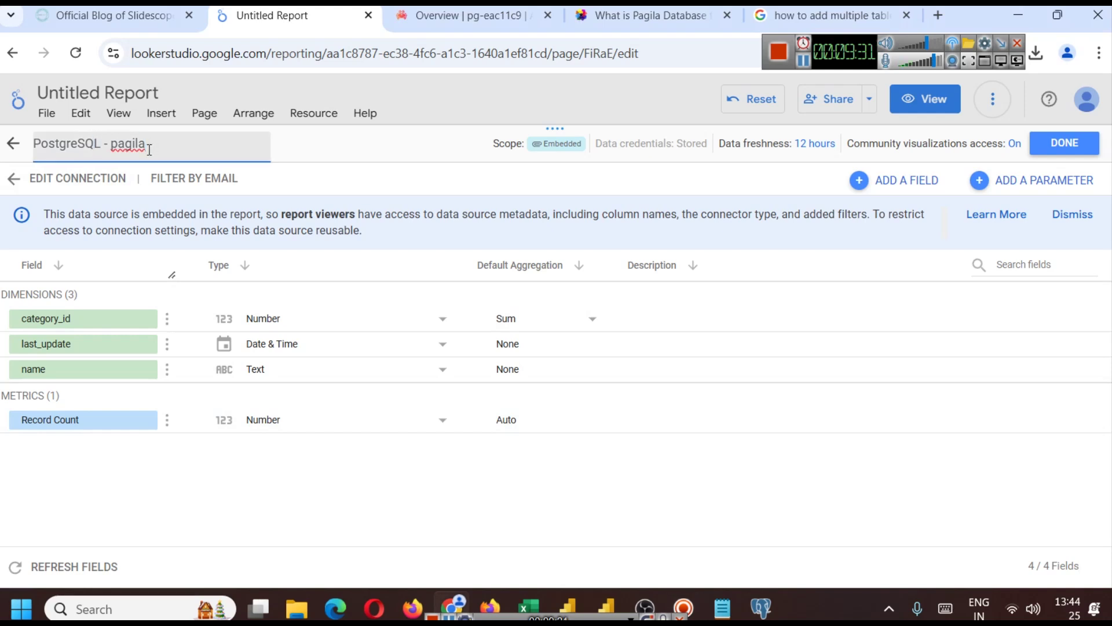
key("BackSpace")
key("BackSpace")
key("BackSpace")
key("BackSpace")
key("BackSpace")
key("BackSpace")
key("BackSpace")
key("BackSpace")
key("BackSpace")
key("BackSpace")
key("BackSpace")
key("BackSpace")
key("BackSpace")
key("BackSpace")
key("BackSpace")
key("BackSpace")
key("BackSpace")
key("BackSpace")
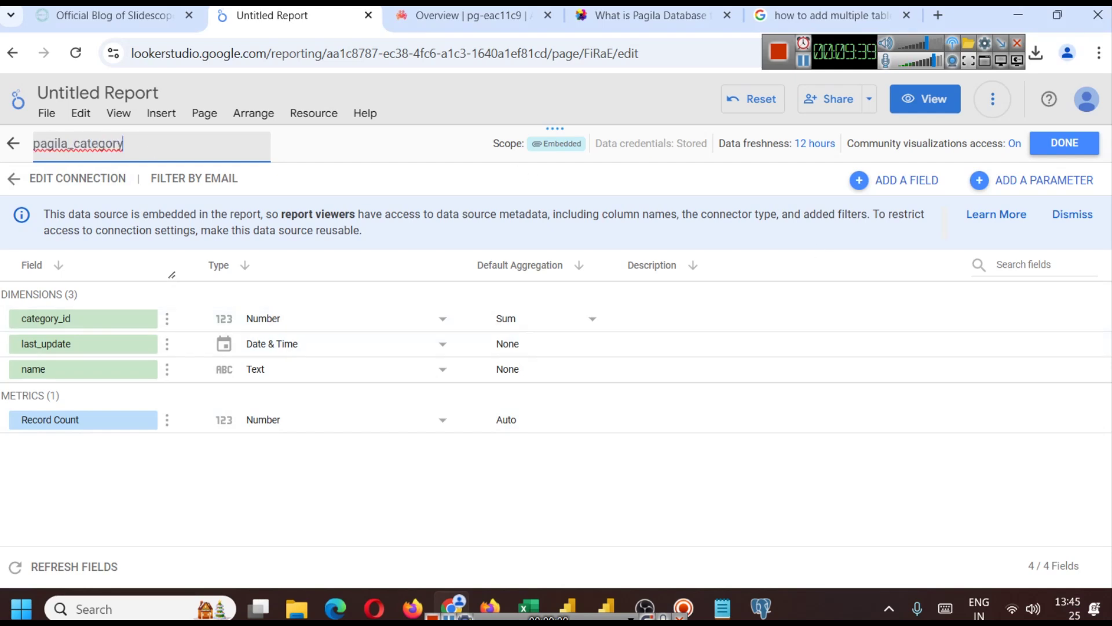
left_click(1068, 145)
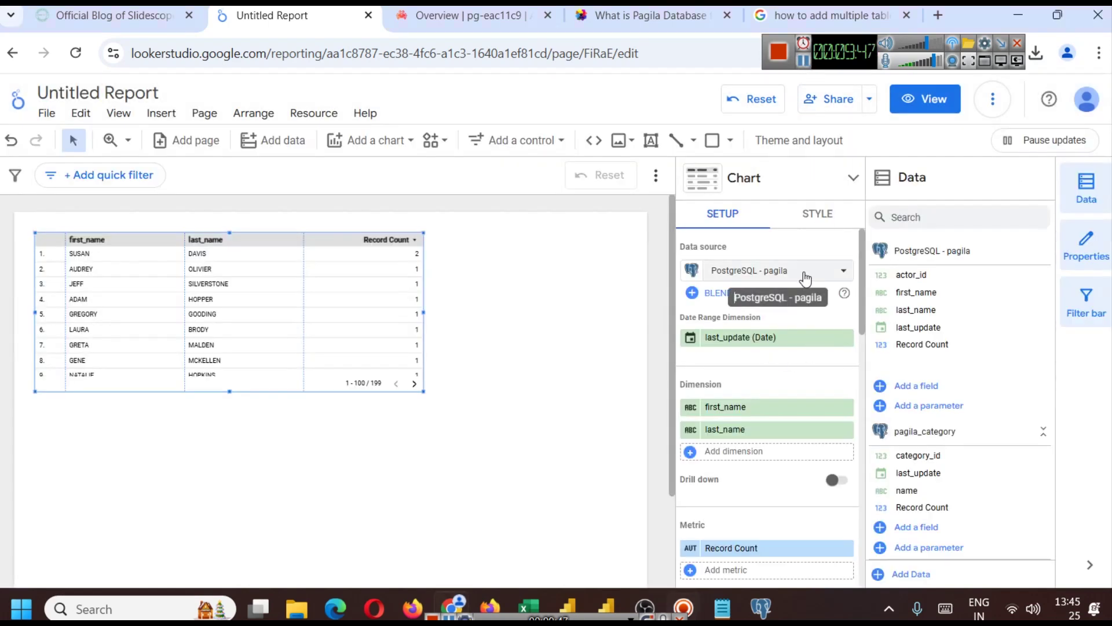
left_click(806, 277)
- Point the table chart at pagila_category and preview the report in view mode
left_click(684, 365)
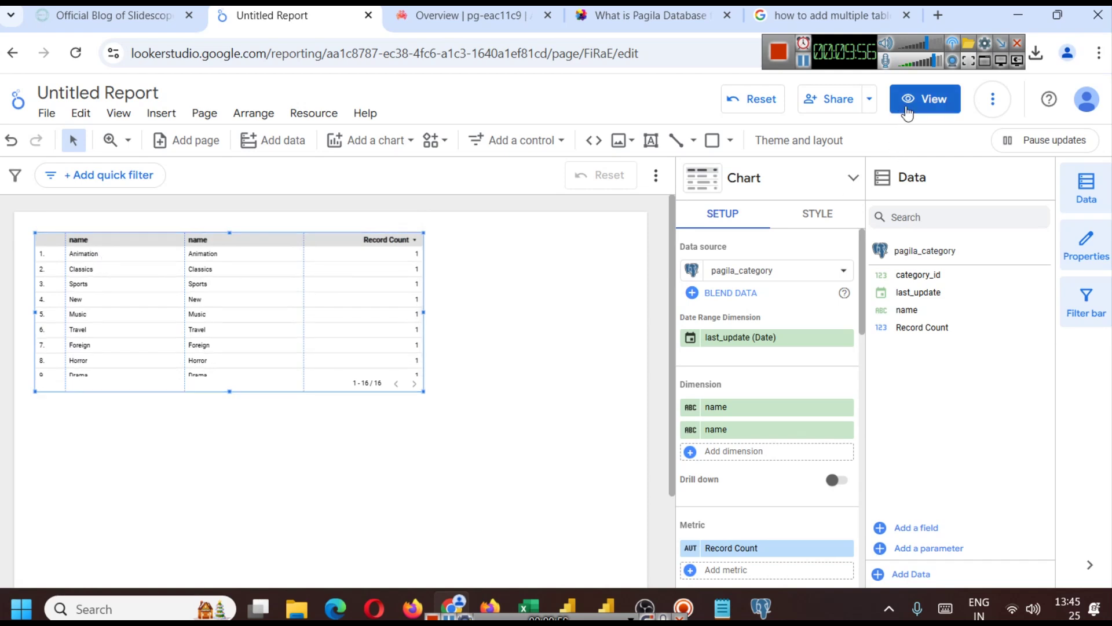
left_click(925, 98)
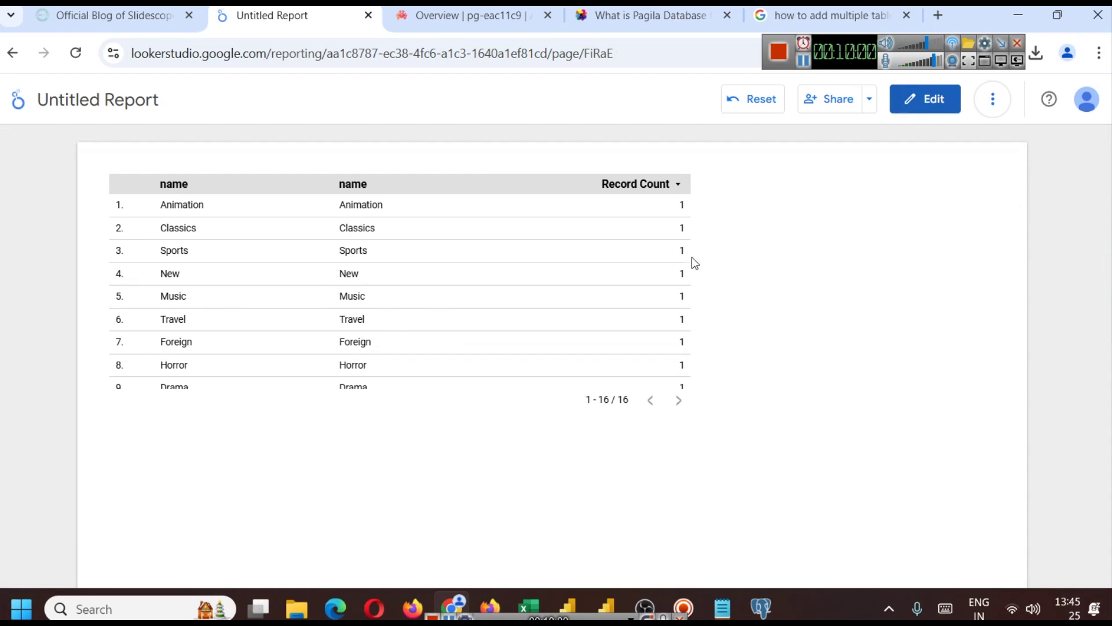
scroll(658, 269, "down", 3)
scroll(657, 272, "up", 3)
- Return to the Recent reports list and inspect the Untitled Report's options menu
left_click(21, 54)
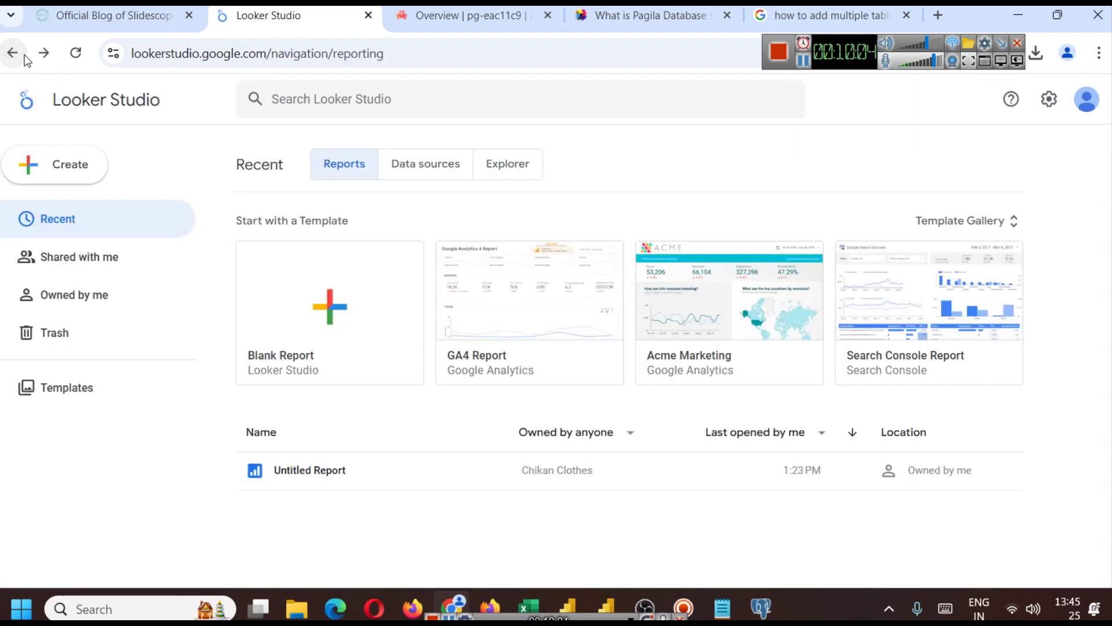
left_click(374, 469)
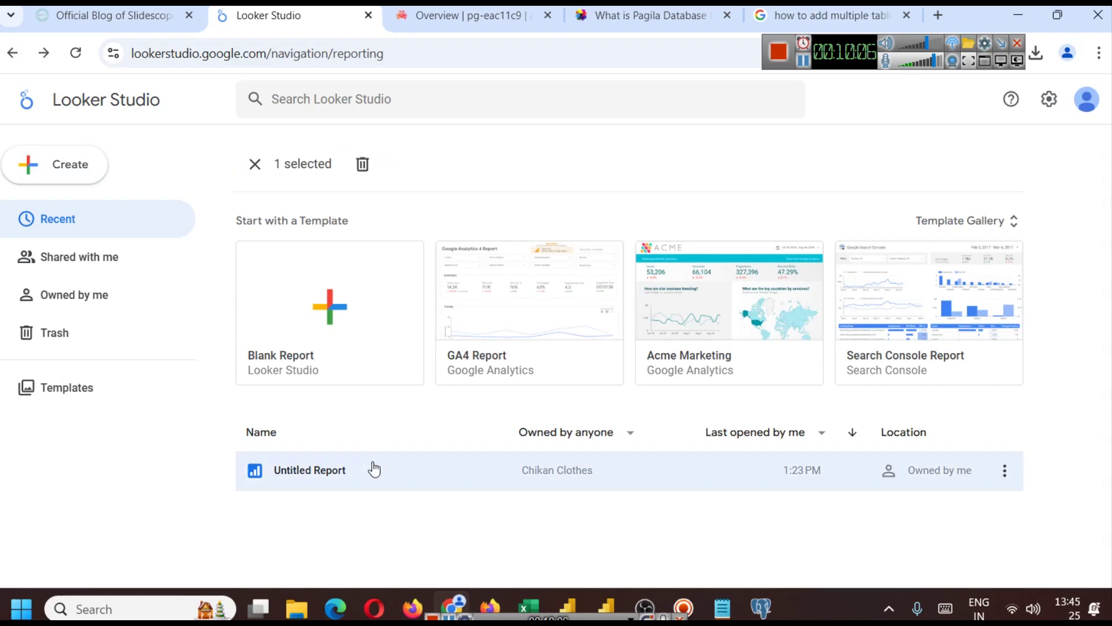
left_click(406, 476)
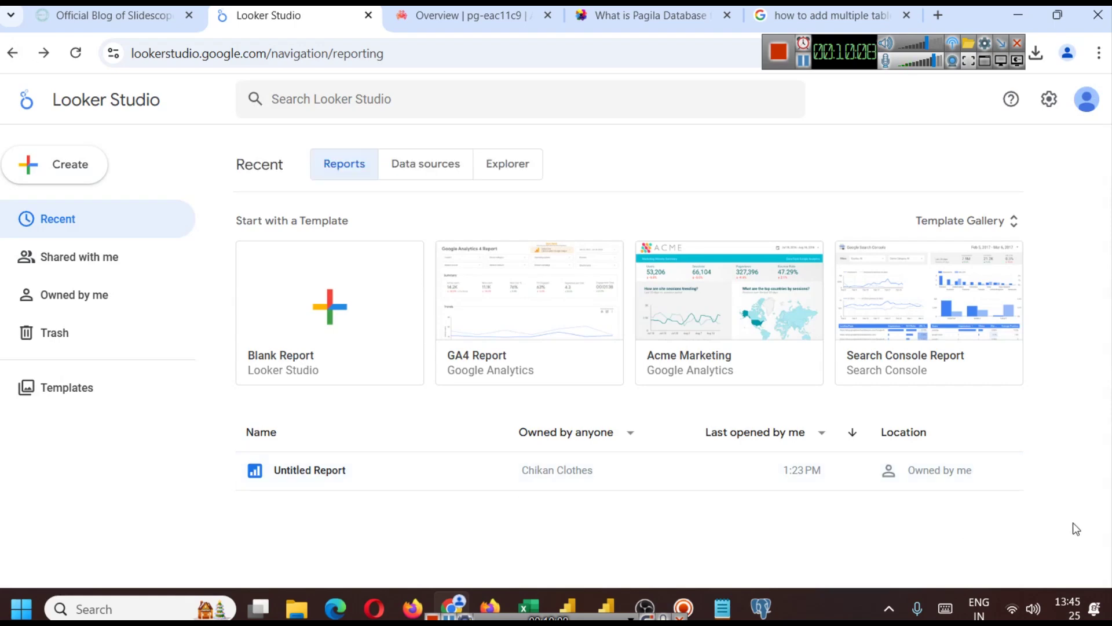
left_click(1005, 469)
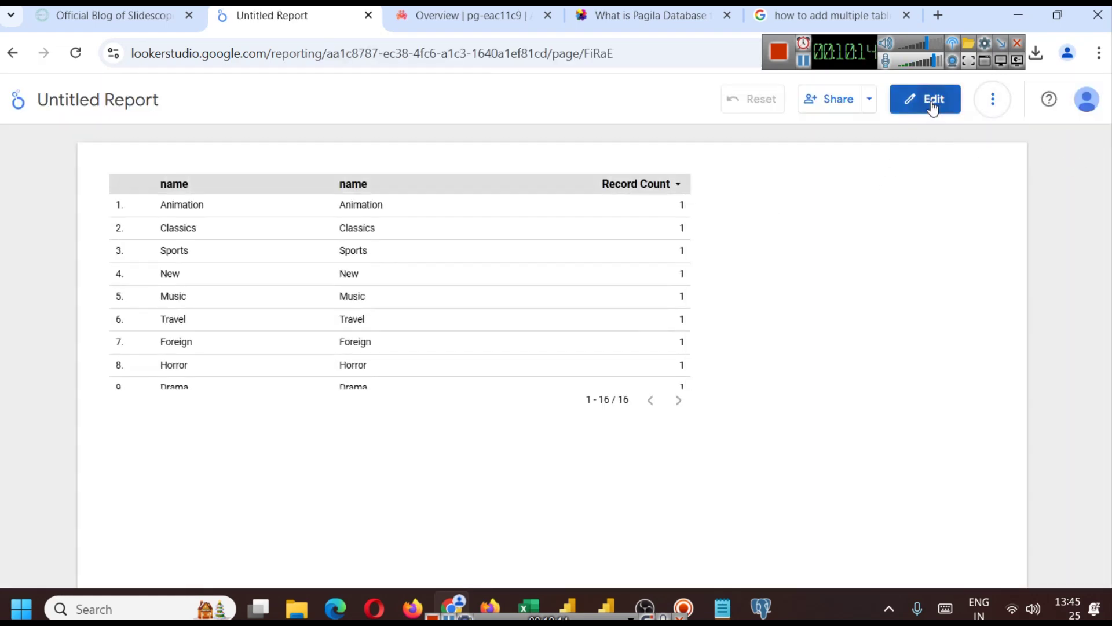
- Check the table's data sources, PostgreSQL - pagila and pagila_category, then switch to pgAdmin 4
left_click(307, 281)
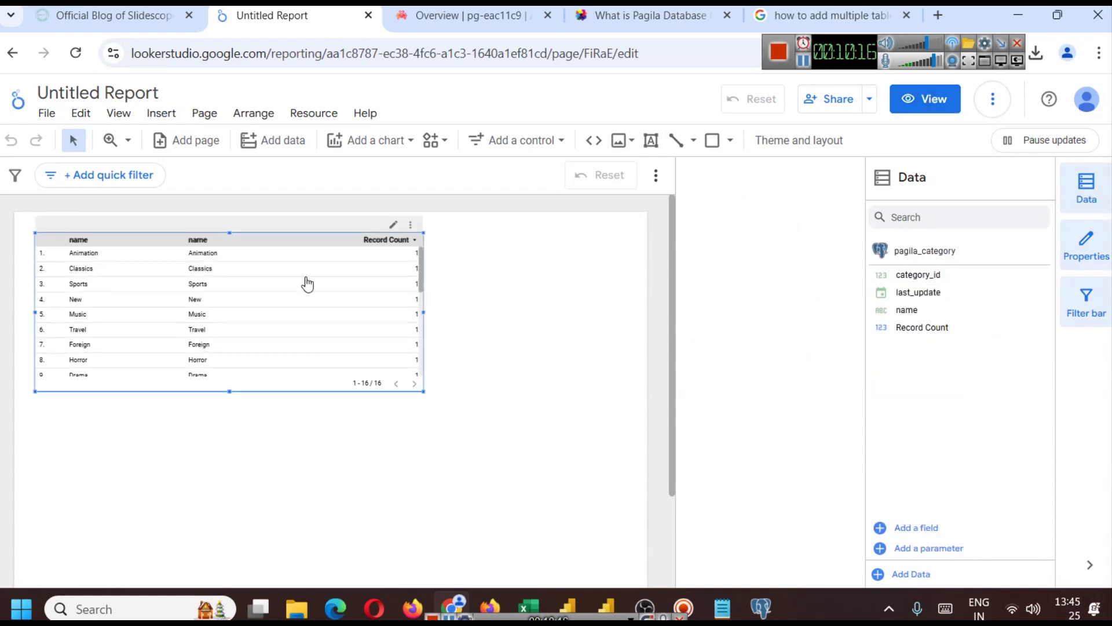
left_click(774, 270)
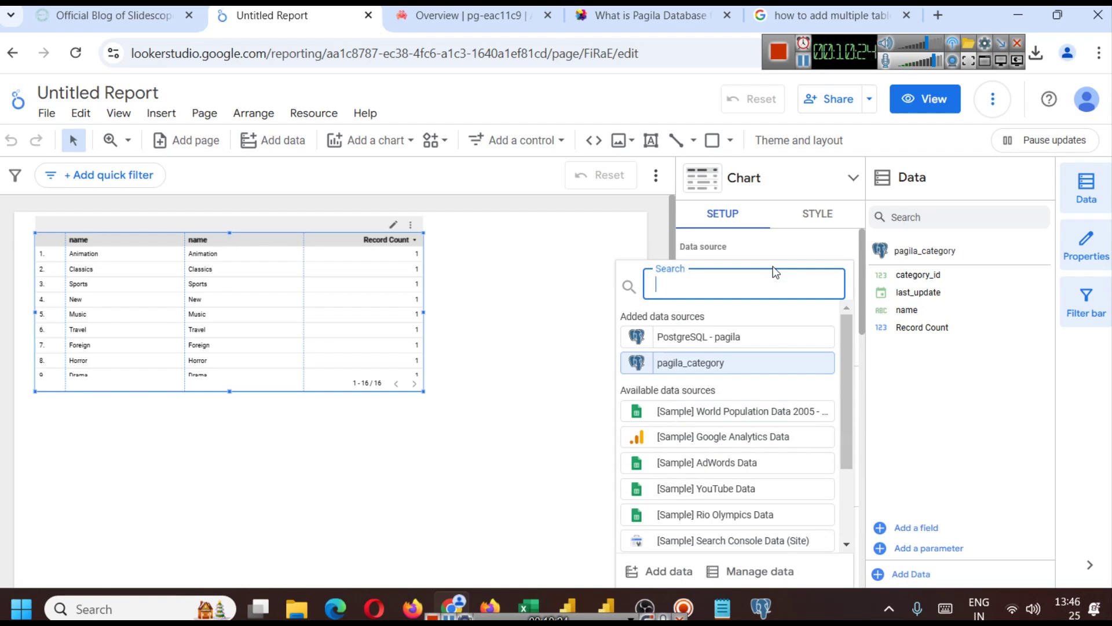
left_click(761, 608)
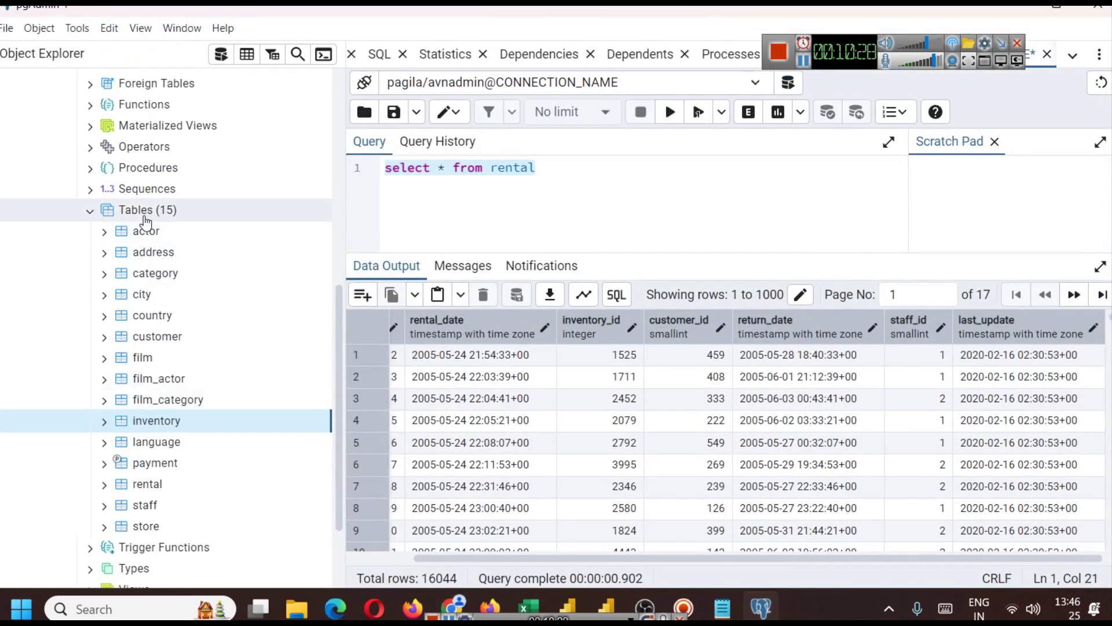
- Expand the pagila schema's Views and briefly expand and collapse the actor_info view
scroll(168, 278, "down", 3)
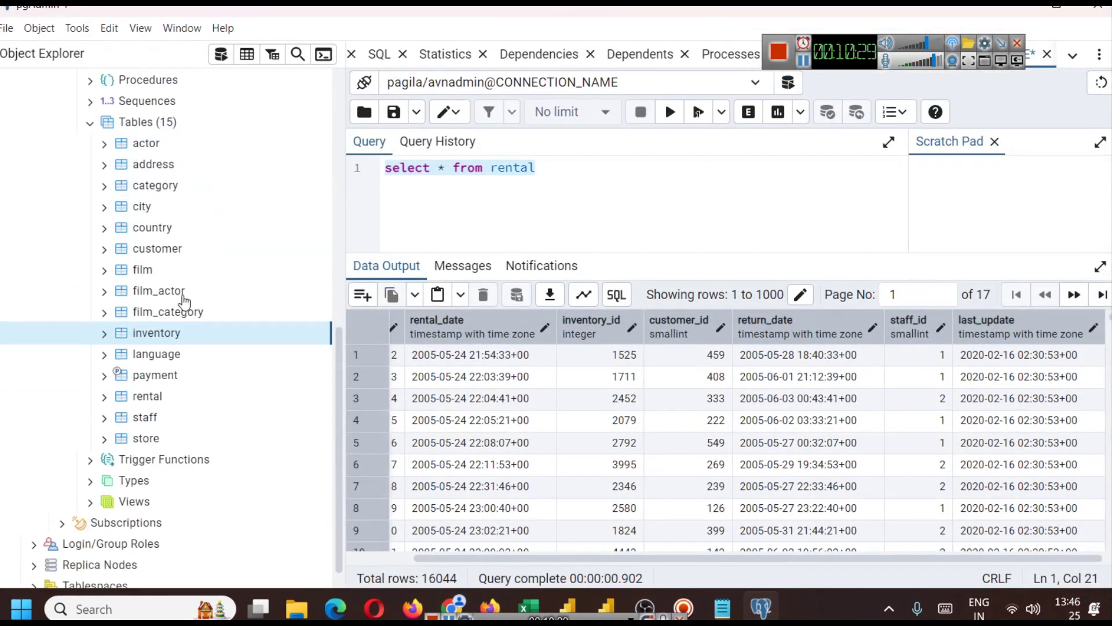
left_click(95, 503)
scroll(139, 429, "down", 5)
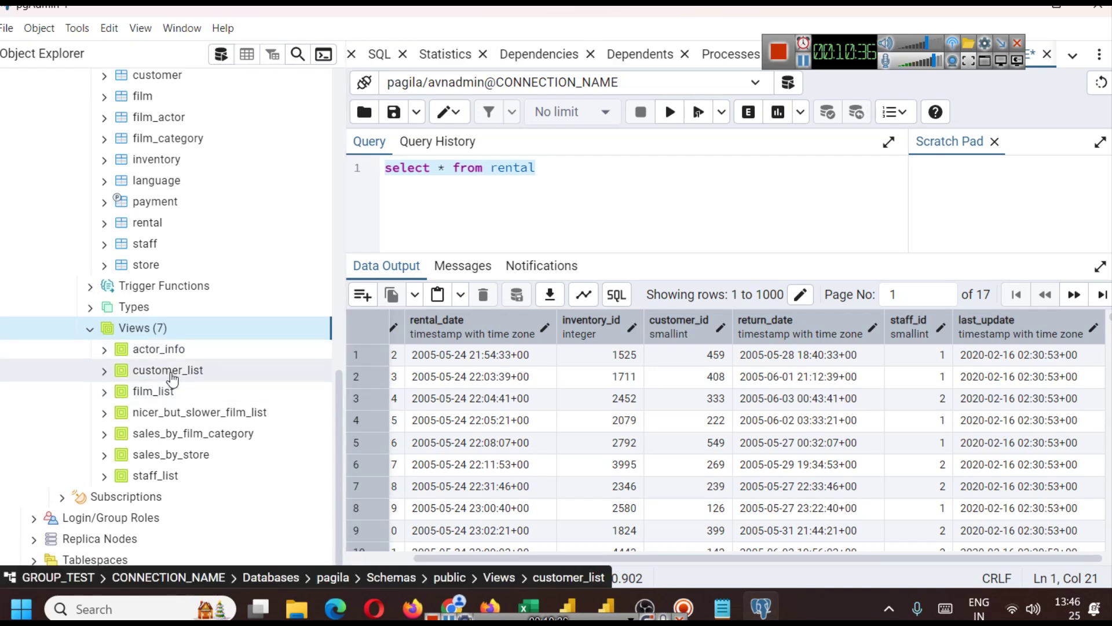
left_click(165, 355)
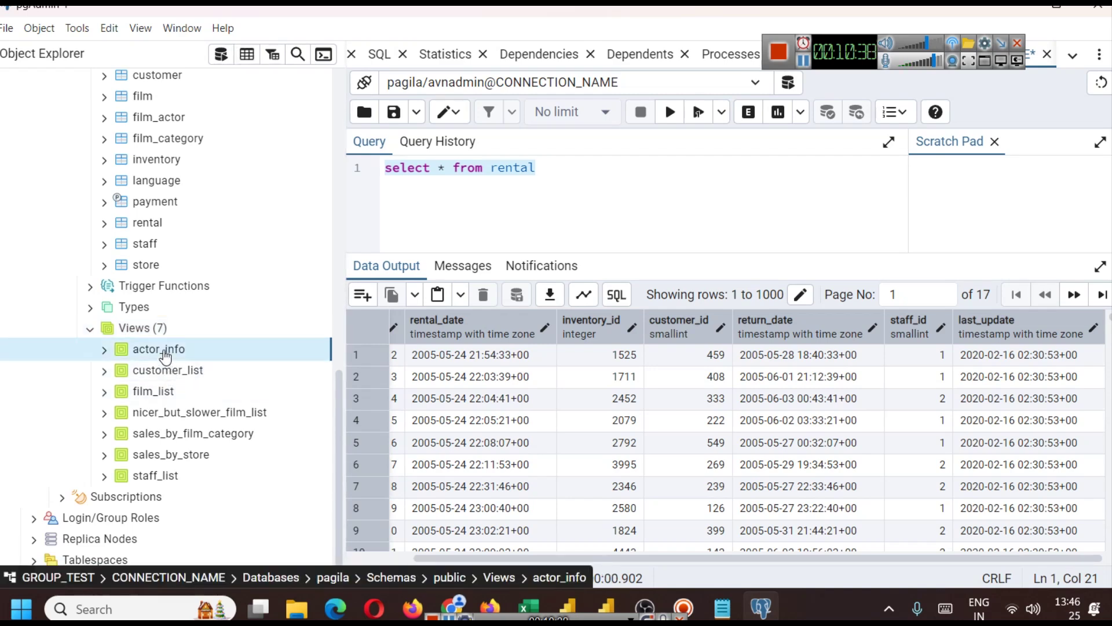
left_click(105, 351)
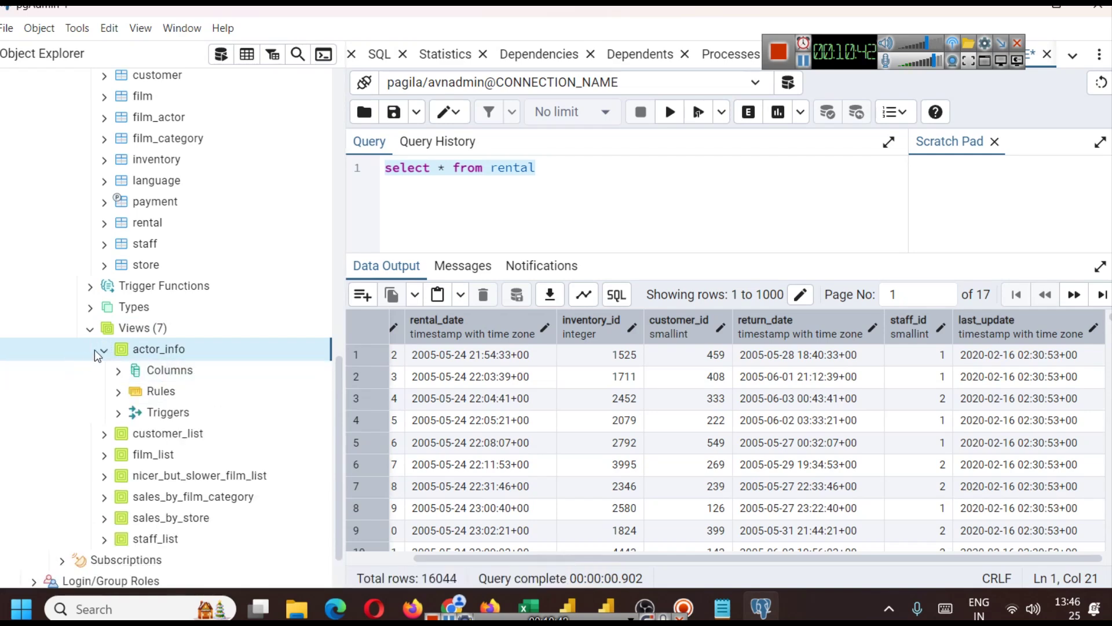
left_click(102, 349)
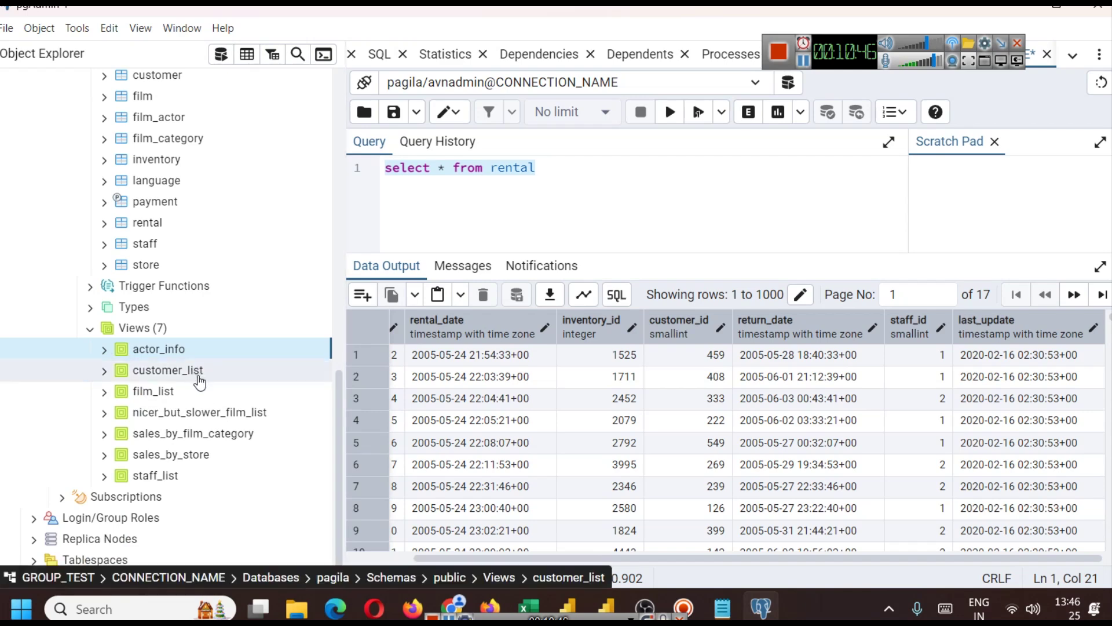
scroll(191, 371, "up", 5)
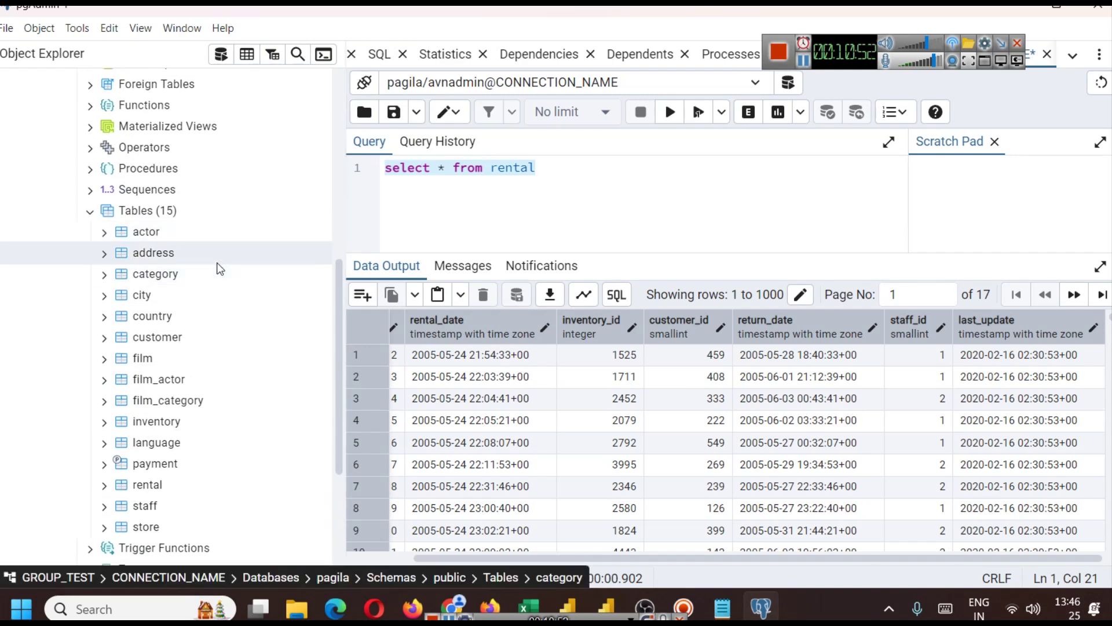
scroll(220, 268, "down", 2)
scroll(214, 267, "down", 2)
scroll(191, 365, "up", 2)
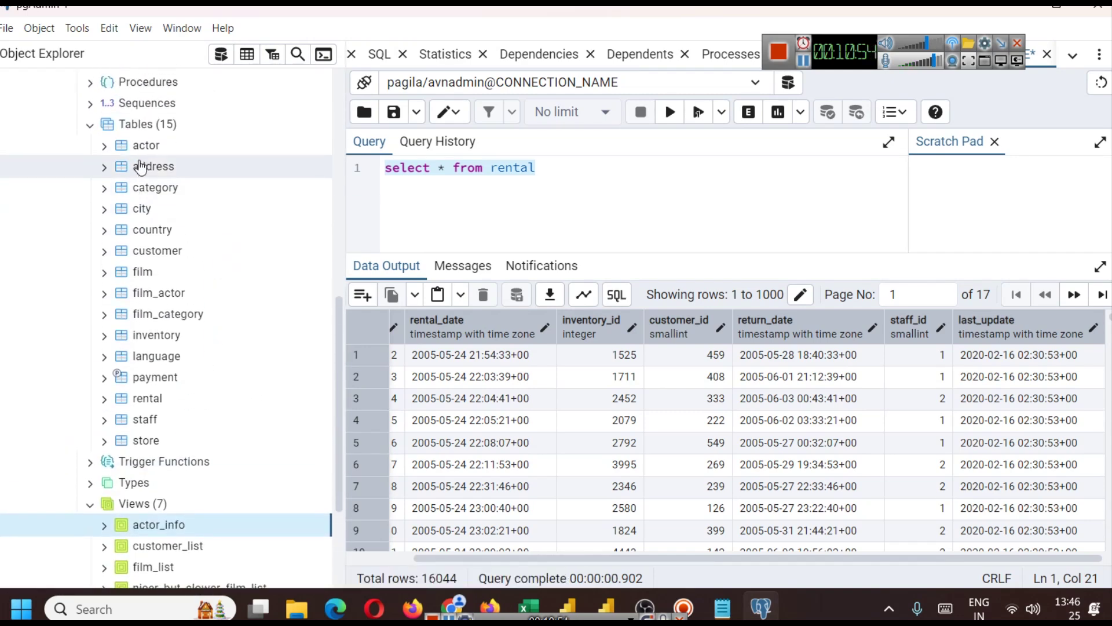
scroll(180, 510, "down", 4)
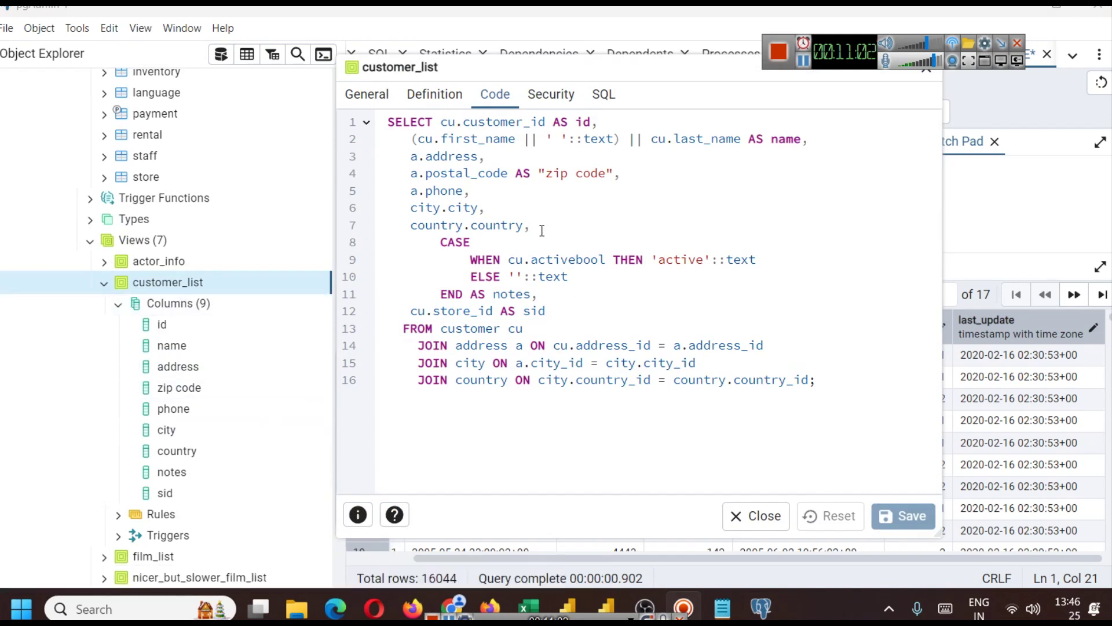
- Select customer_id in the view definition, then close the customer_list properties window
double_click(503, 124)
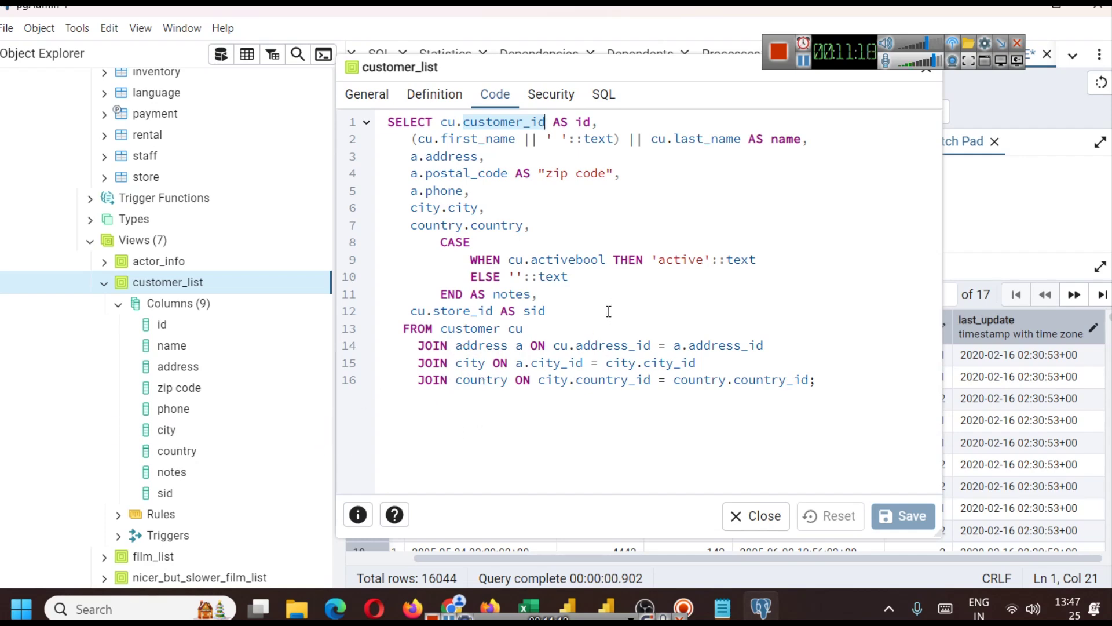
left_click_drag(727, 73, 610, 86)
left_click(806, 84)
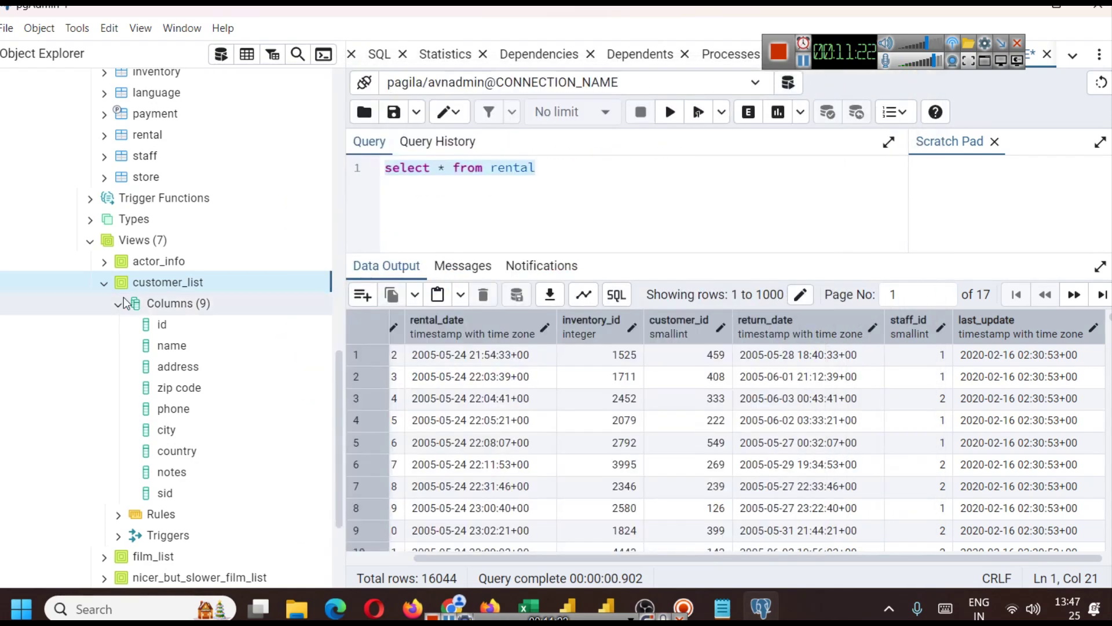
- Collapse the customer_list view and bring the Looker Studio report back to front
left_click(104, 282)
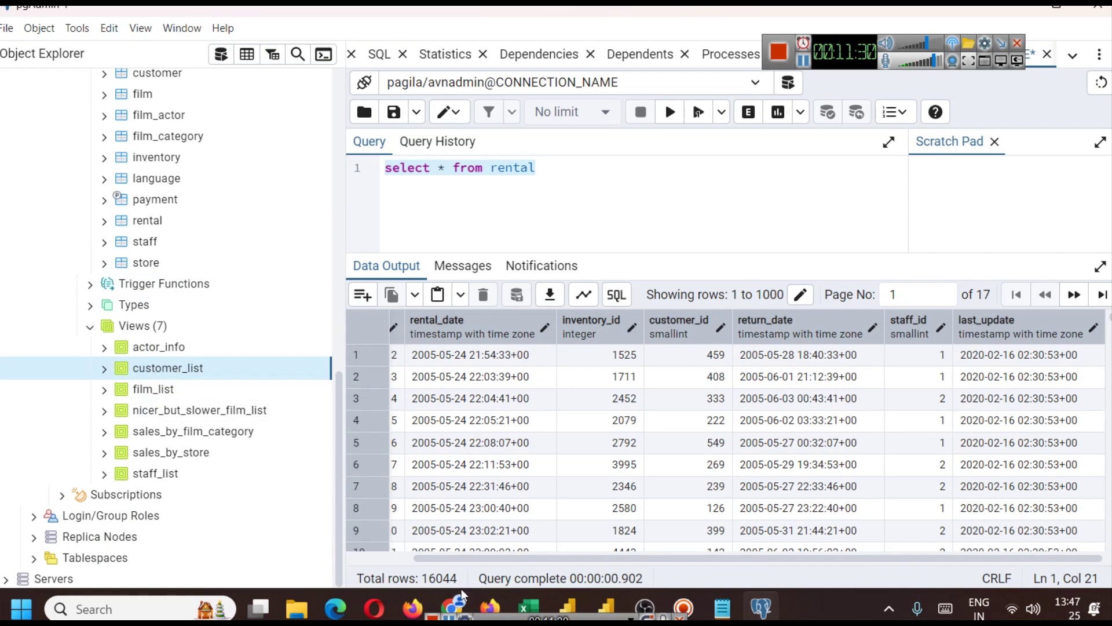
mouse_move(457, 605)
left_click(461, 544)
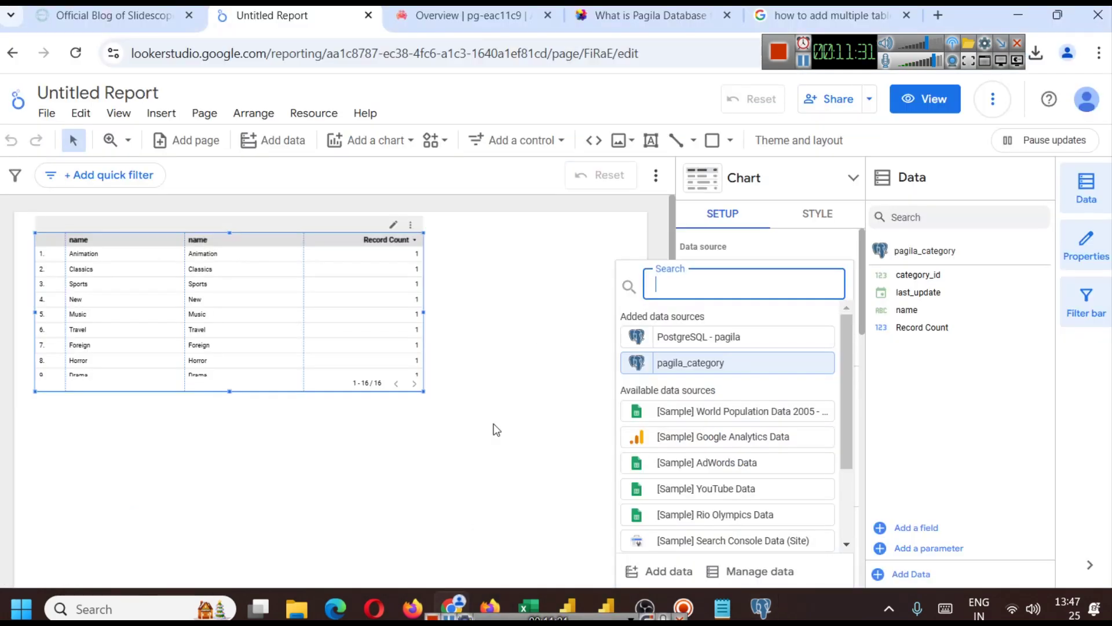
- Rename the report from 'Untitled Report' to 'Pagila PostgreS'
left_click(539, 328)
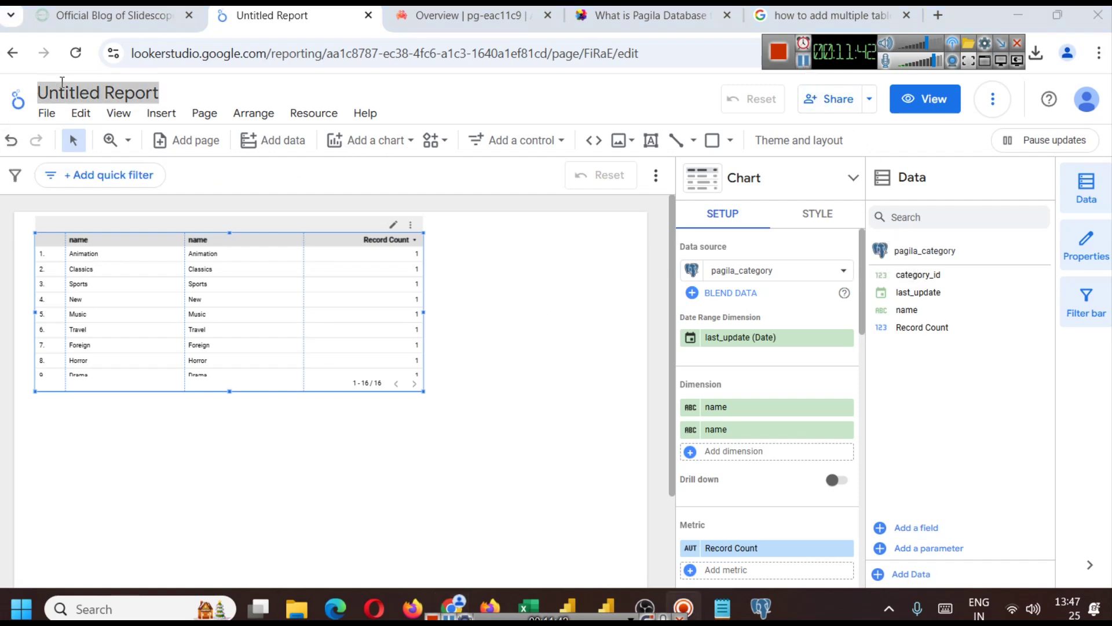
triple_click(76, 93)
type("Pagila")
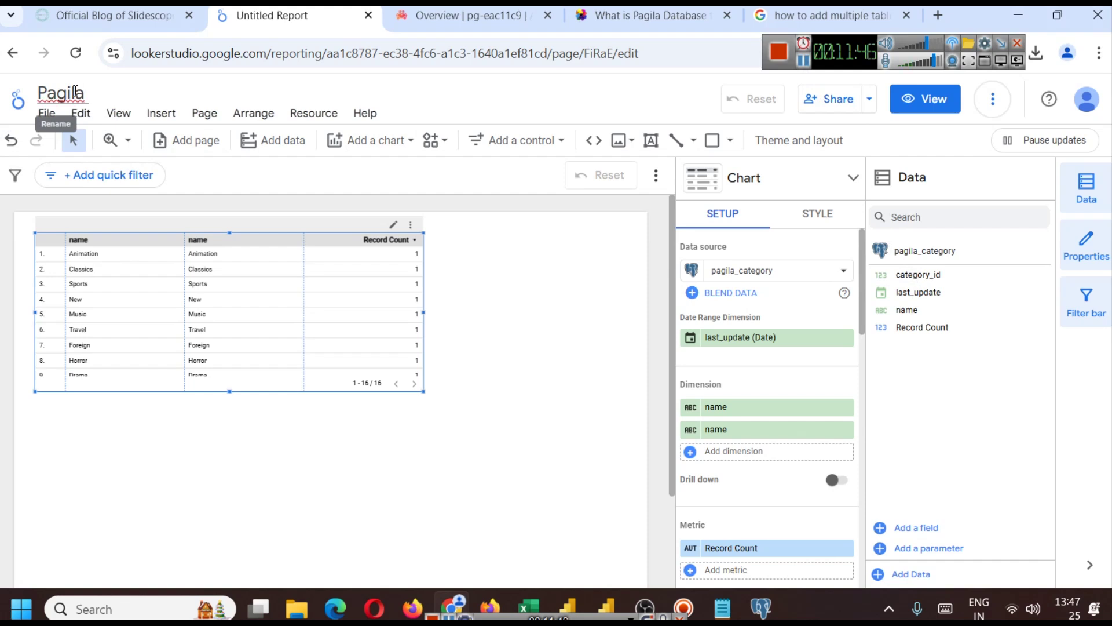
type(" Postgres")
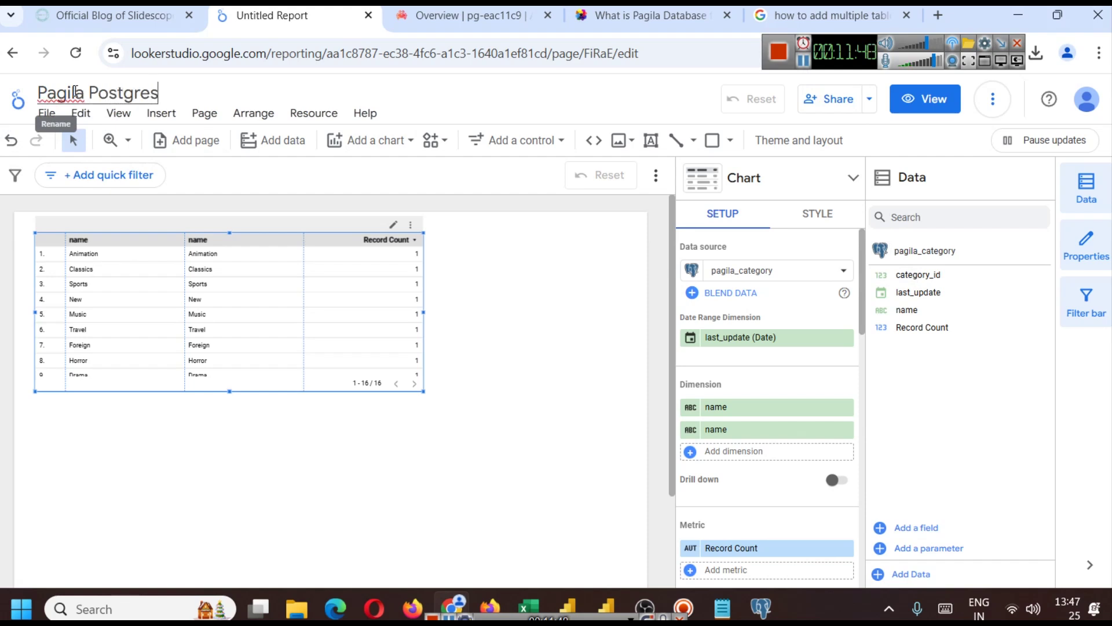
key("BackSpace")
type("S")
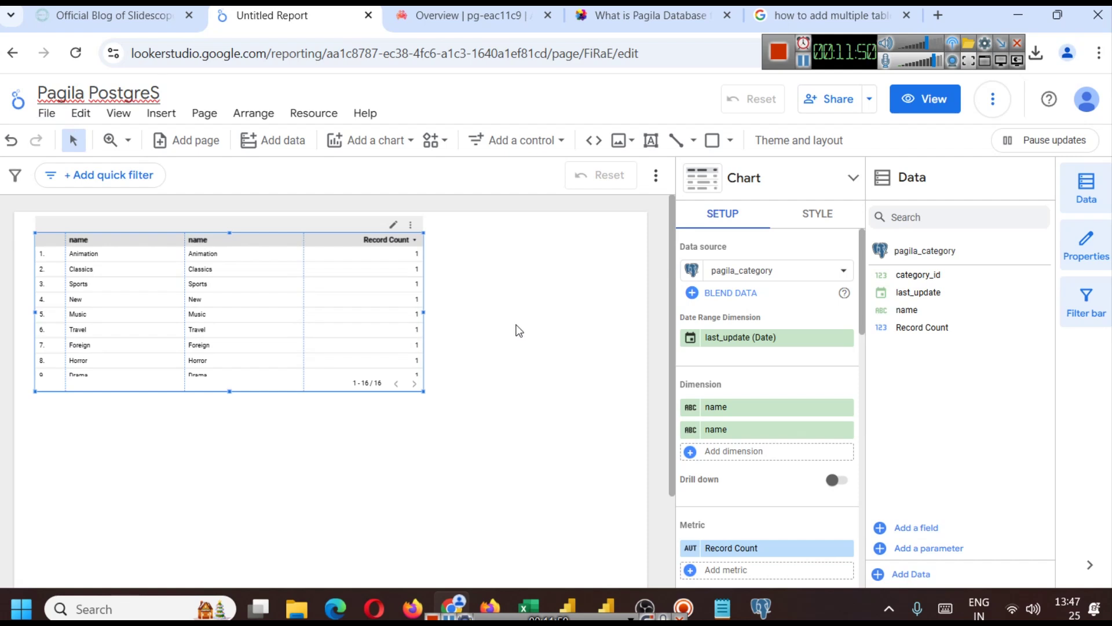
left_click(516, 328)
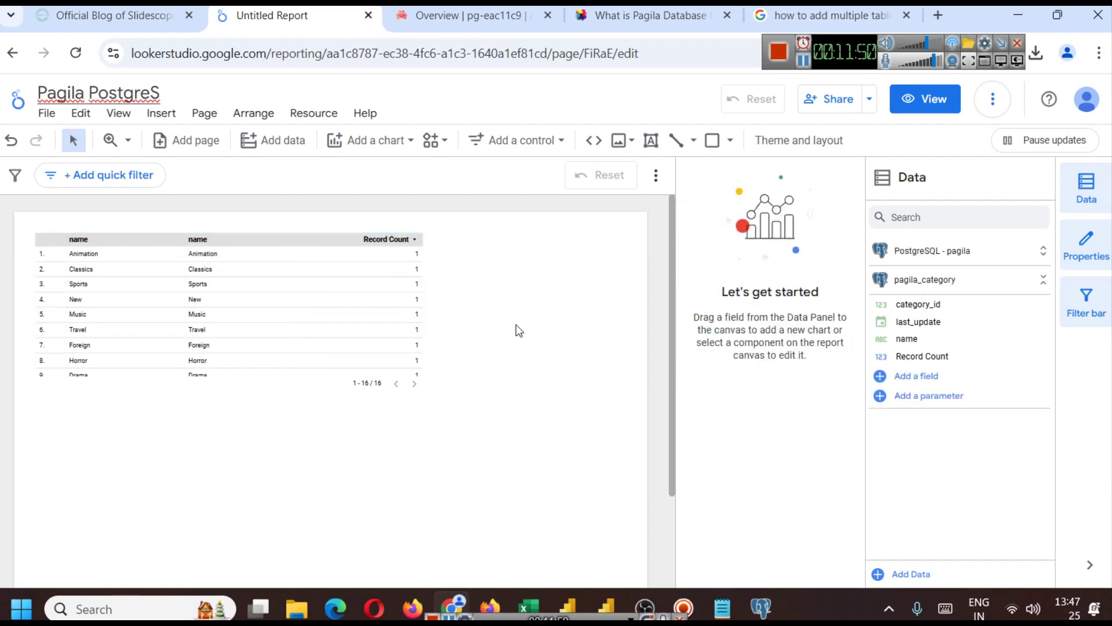
left_click(809, 71)
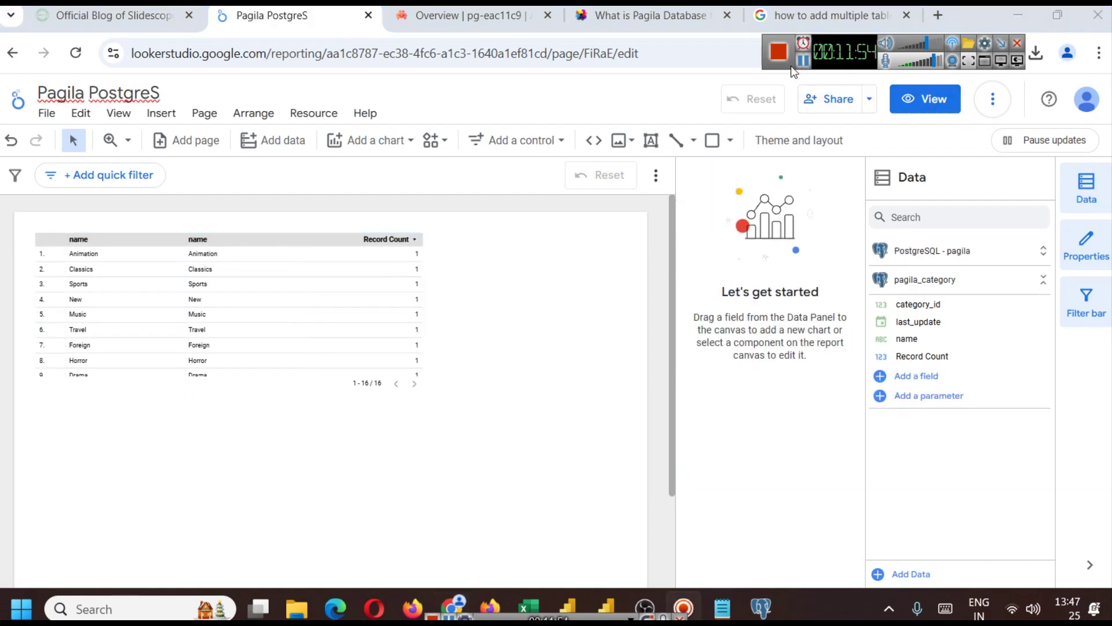